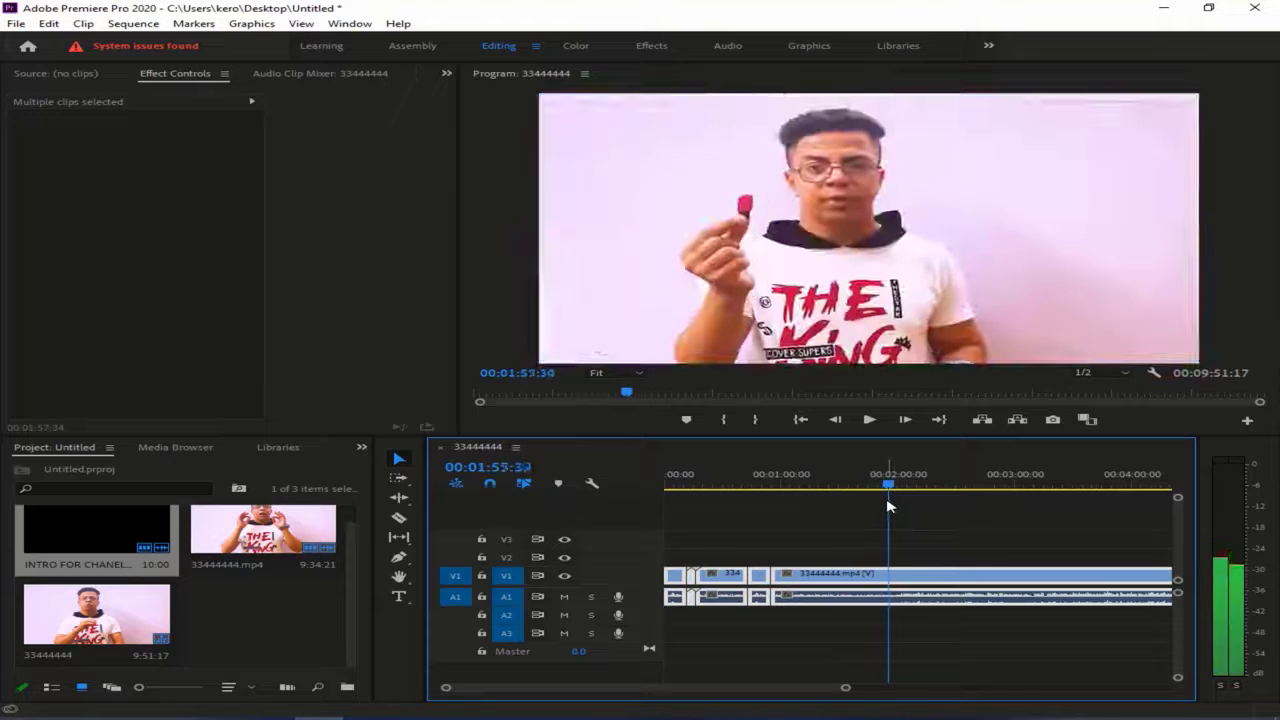
- Export the current Premiere Pro frame as a still image named 43543
{"action": "left_click", "coordinate": [1052, 419]}
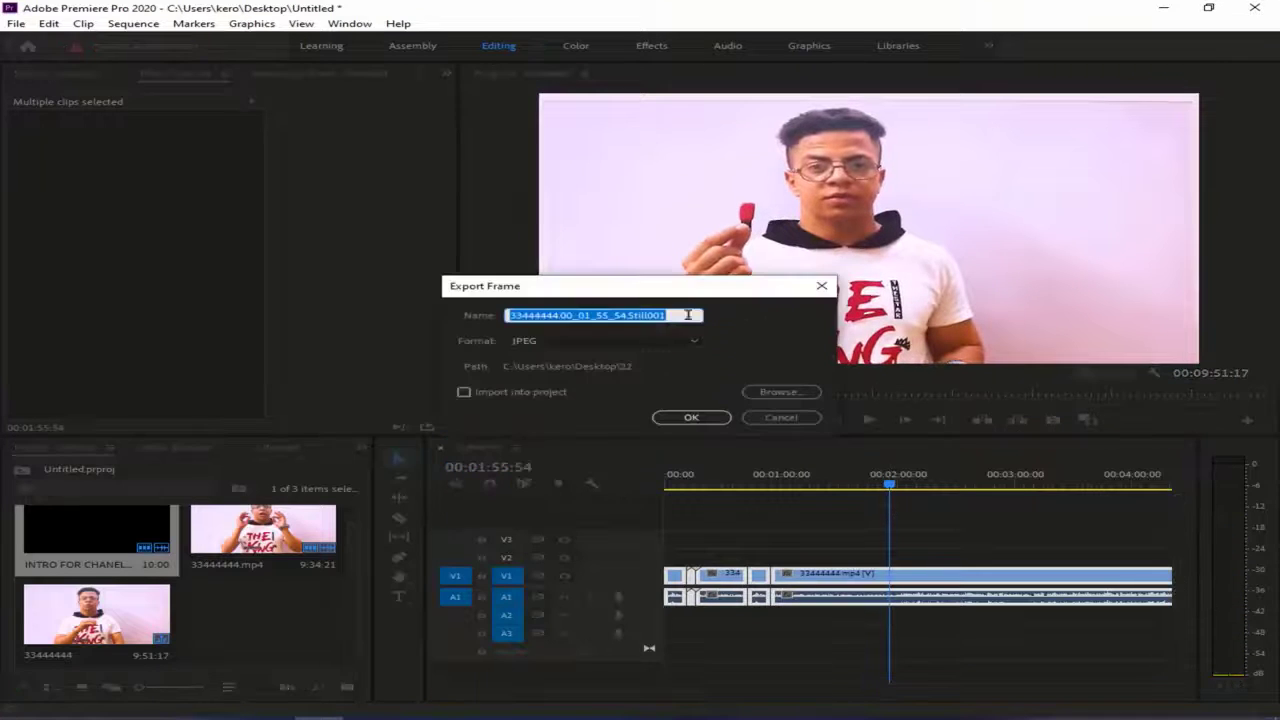
{"action": "type", "text": "43543"}
{"action": "key", "text": "Return"}
{"action": "left_click", "coordinate": [694, 382]}
{"action": "left_click", "coordinate": [699, 420]}
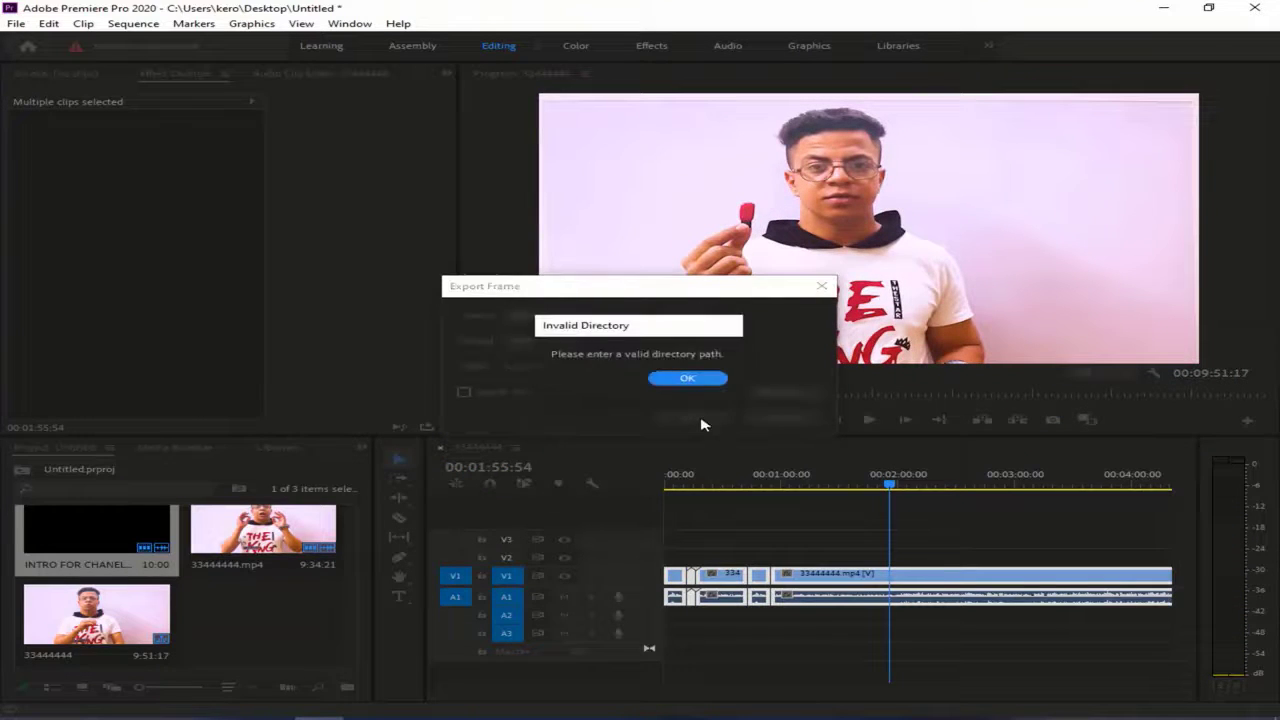
{"action": "key", "text": "Return"}
{"action": "left_click", "coordinate": [700, 420]}
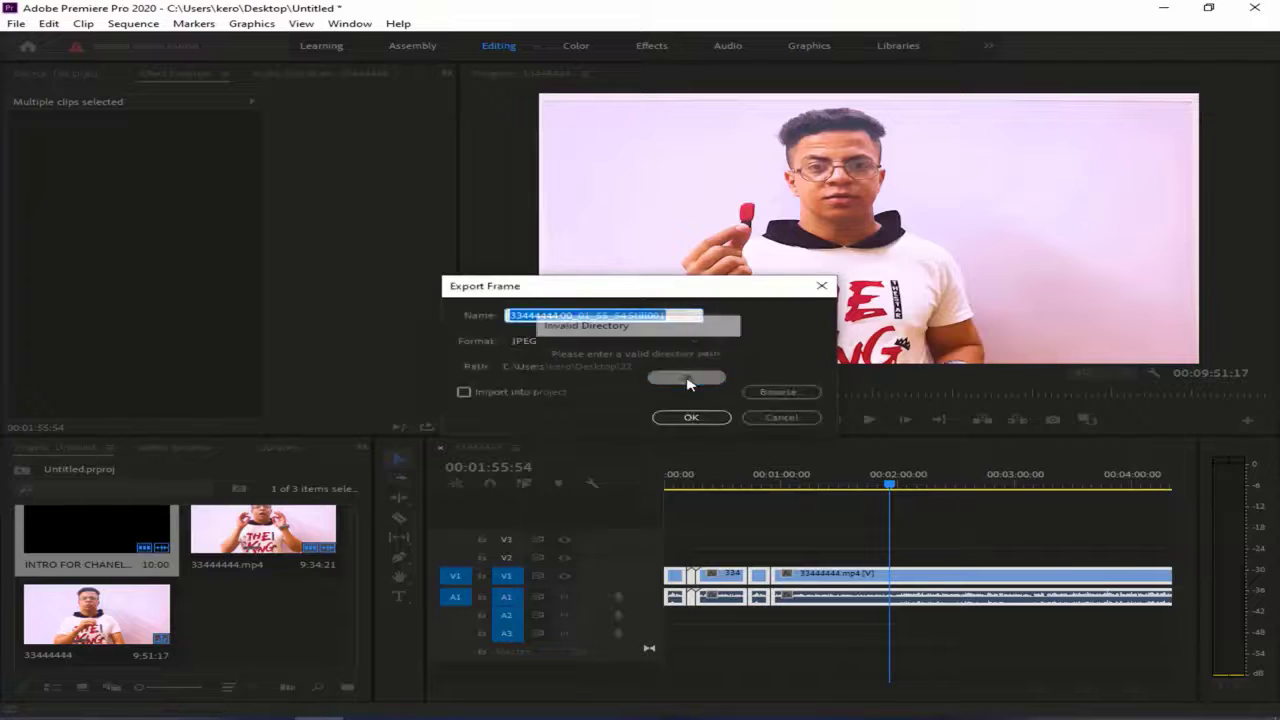
{"action": "left_click", "coordinate": [686, 380]}
{"action": "key", "text": "Escape"}
{"action": "key", "text": "Escape"}
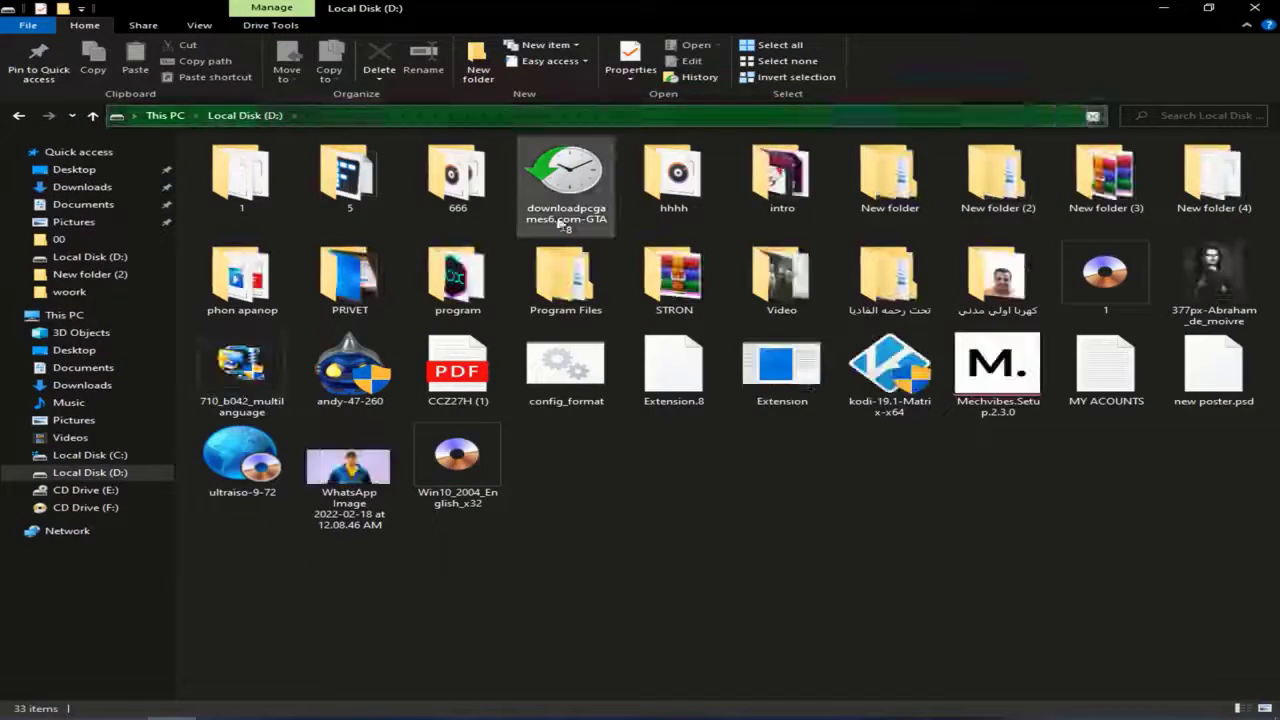
- Launch portable Photoshop CS6 from D:\program\PhotoshopPortable, restoring its settings
{"action": "double_click", "coordinate": [457, 275]}
{"action": "double_click", "coordinate": [846, 165]}
{"action": "left_click", "coordinate": [298, 208]}
{"action": "double_click", "coordinate": [298, 210]}
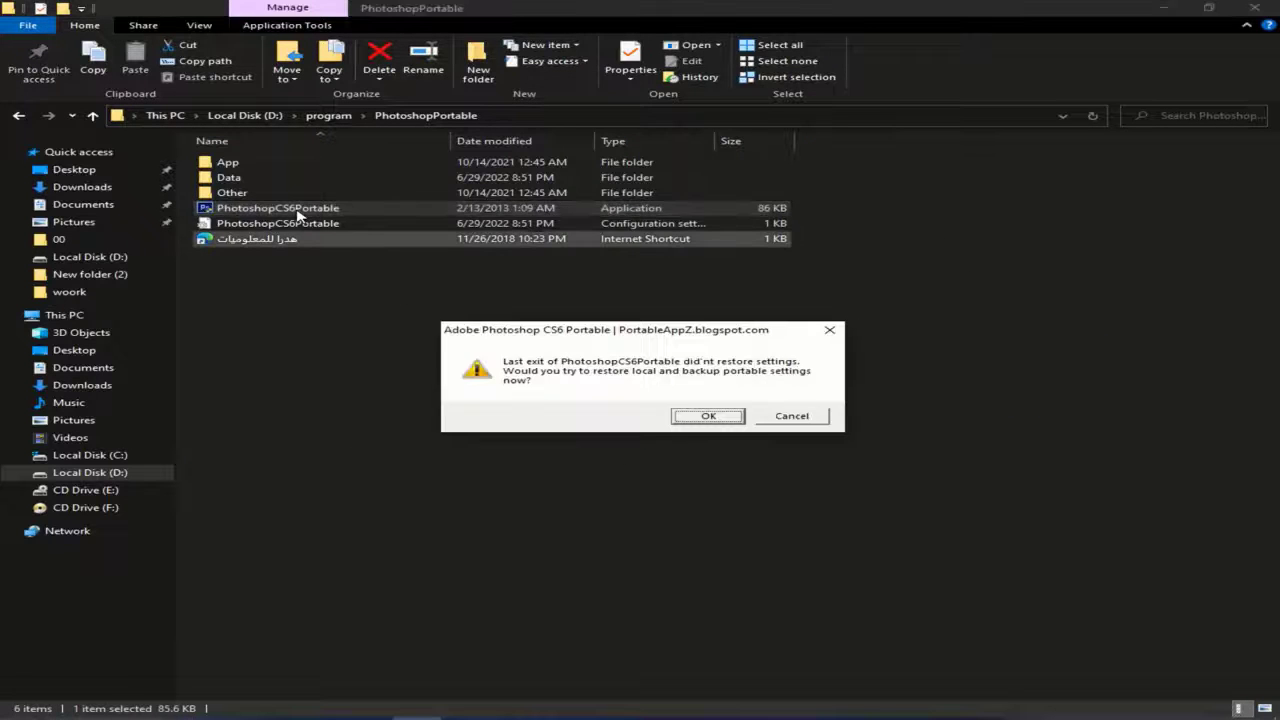
{"action": "key", "text": "Return"}
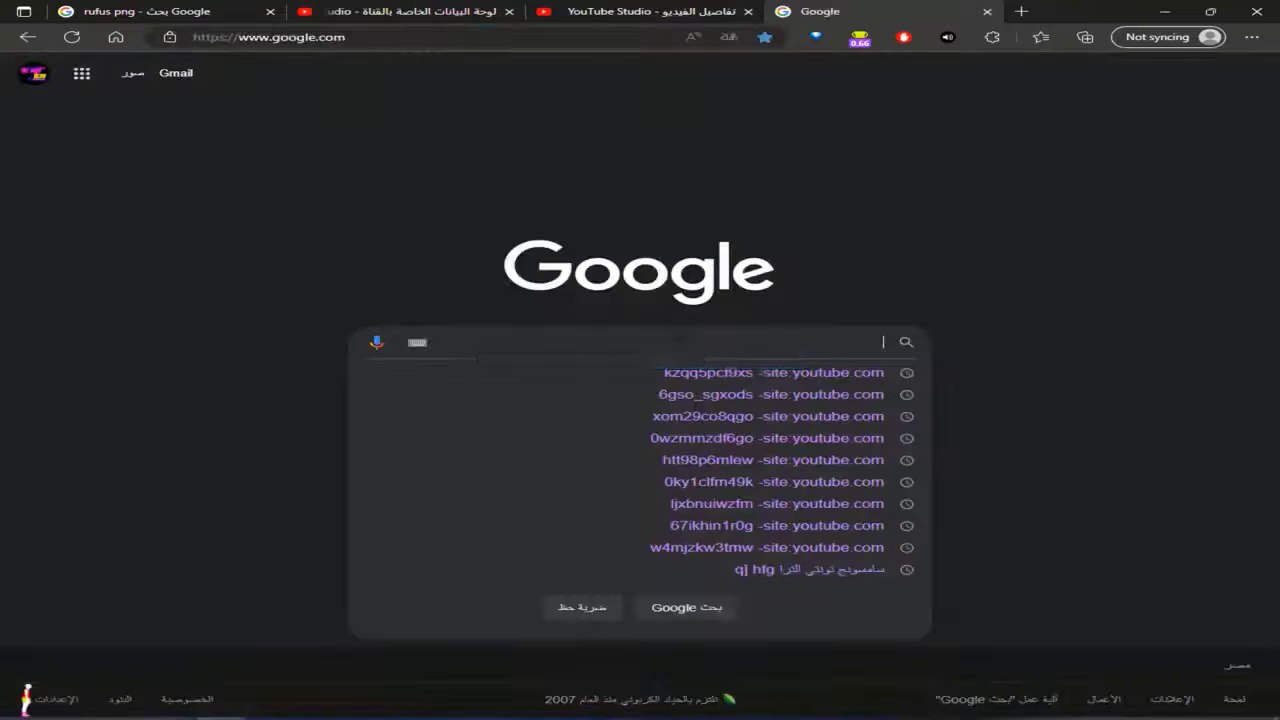
- Search Google Images for 'USB png', correcting the misspelled 'usp png' query
{"action": "type", "text": "usp png"}
{"action": "key", "text": "Return"}
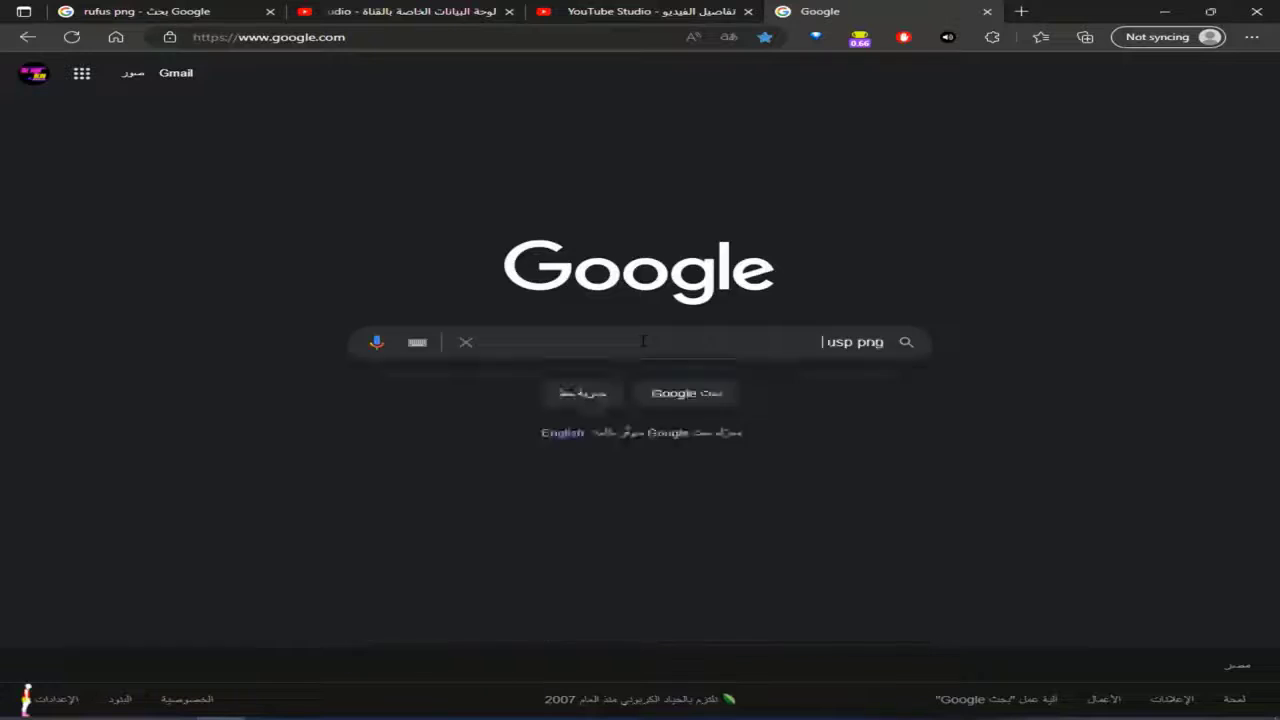
{"action": "left_click", "coordinate": [968, 87]}
{"action": "key", "text": "BackSpace"}
{"action": "key", "text": "BackSpace"}
{"action": "key", "text": "BackSpace"}
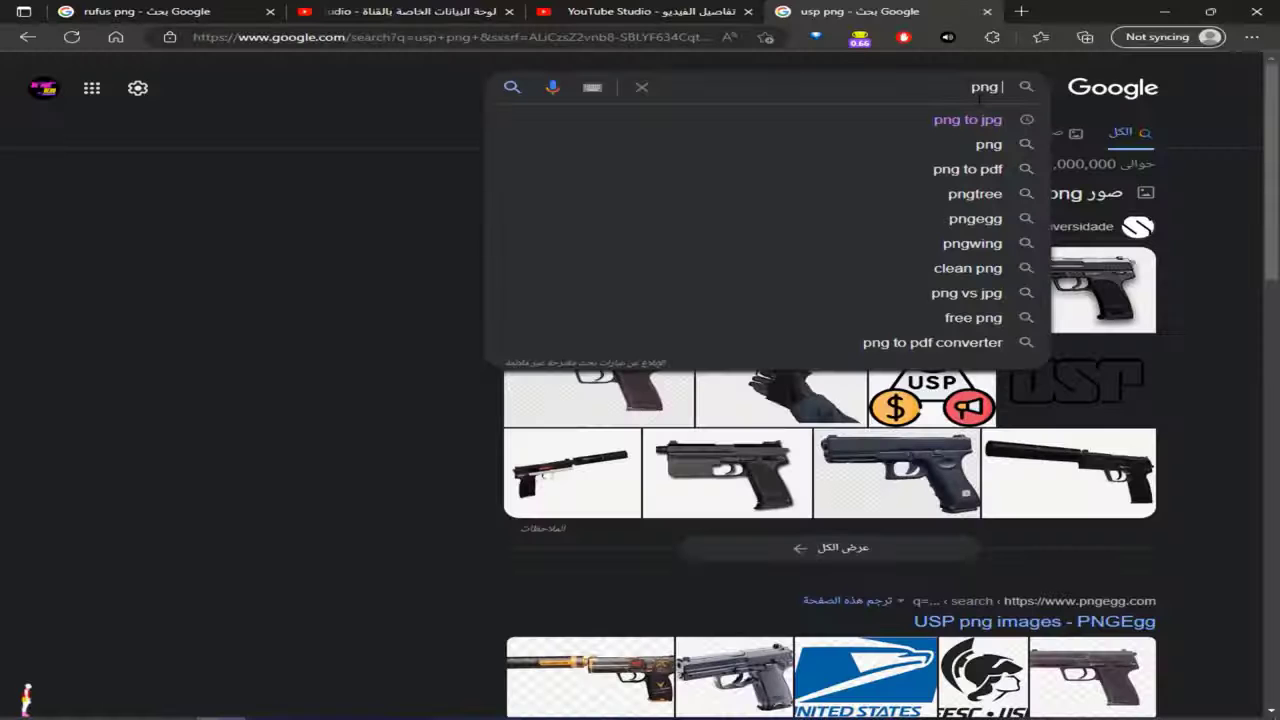
{"action": "type", "text": "USB png"}
{"action": "key", "text": "Return"}
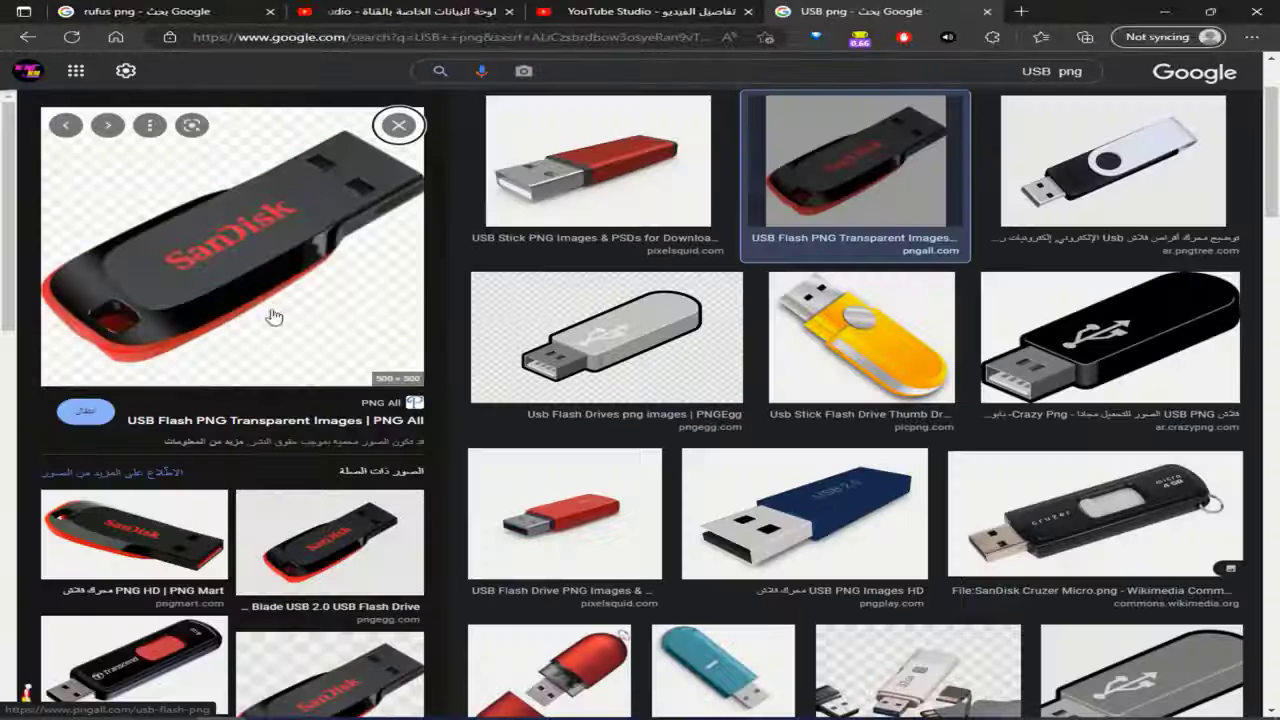
- Download the SanDisk flash drive PNG from its PNG Mart page and show it in its folder
{"action": "left_click", "coordinate": [102, 328]}
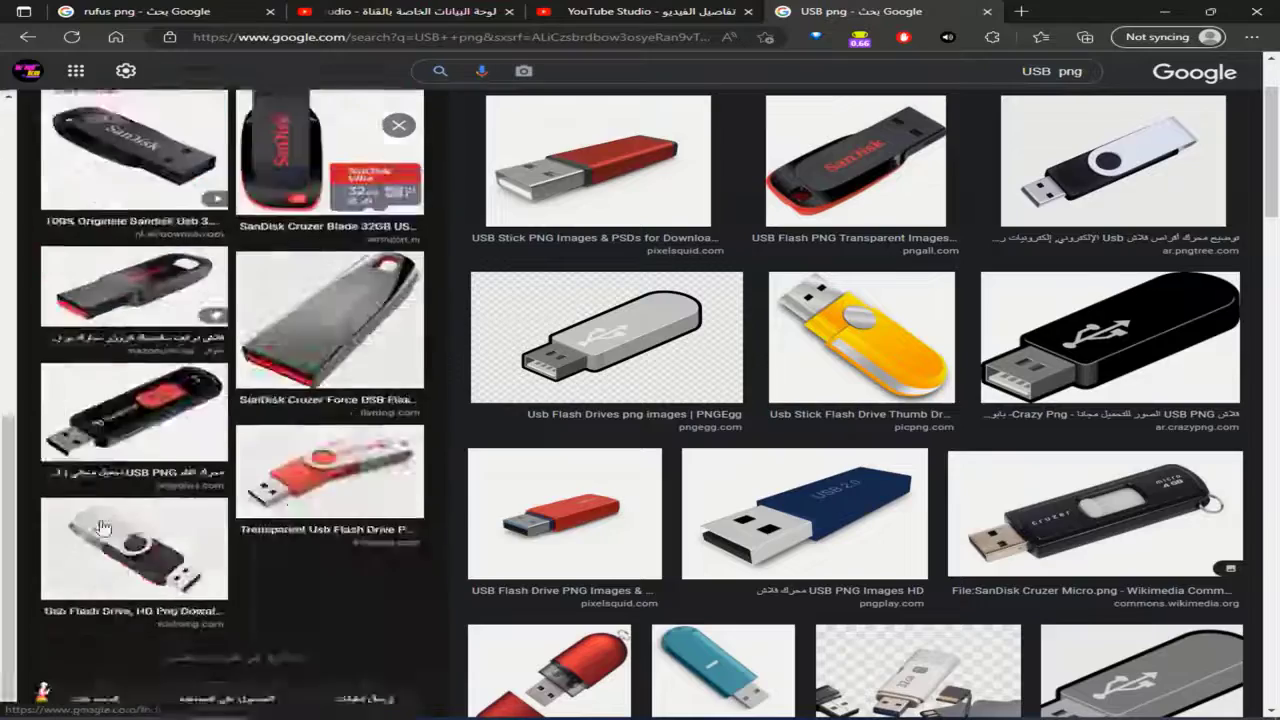
{"action": "scroll", "coordinate": [557, 341], "scroll_direction": "down", "scroll_amount": 6}
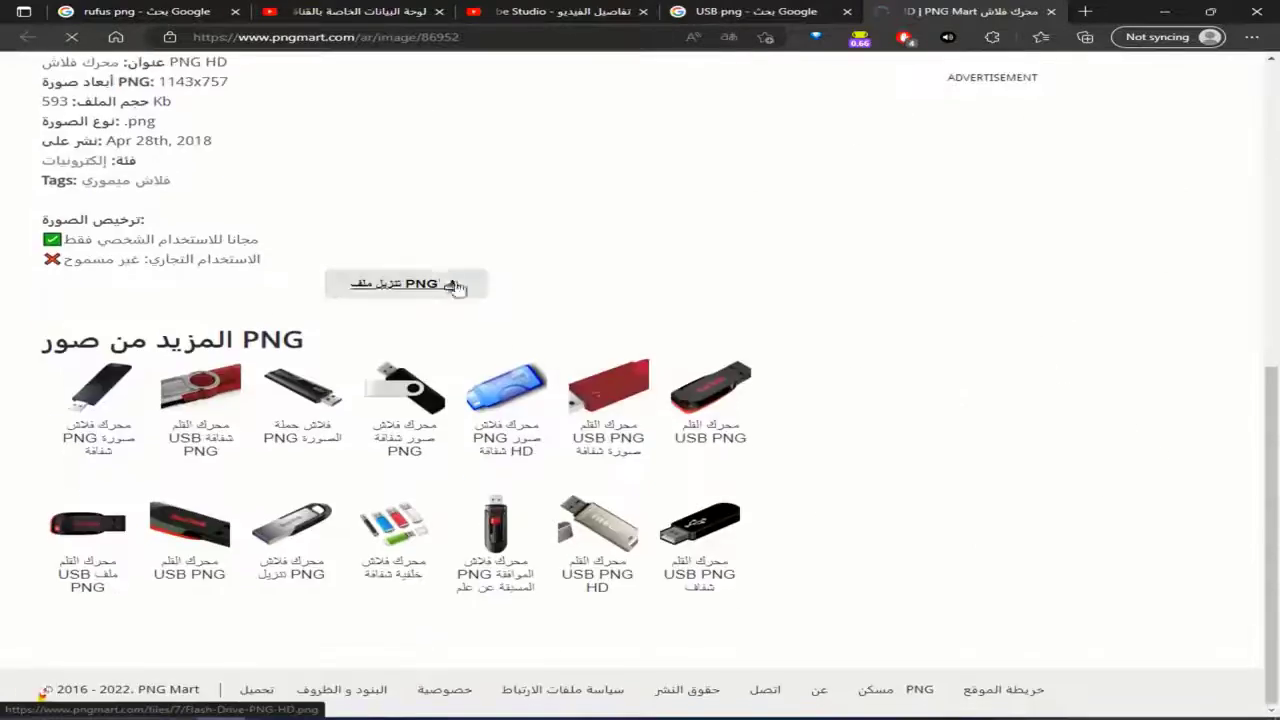
{"action": "left_click", "coordinate": [457, 286]}
{"action": "scroll", "coordinate": [414, 583], "scroll_direction": "up", "scroll_amount": 3}
{"action": "left_click", "coordinate": [1060, 96]}
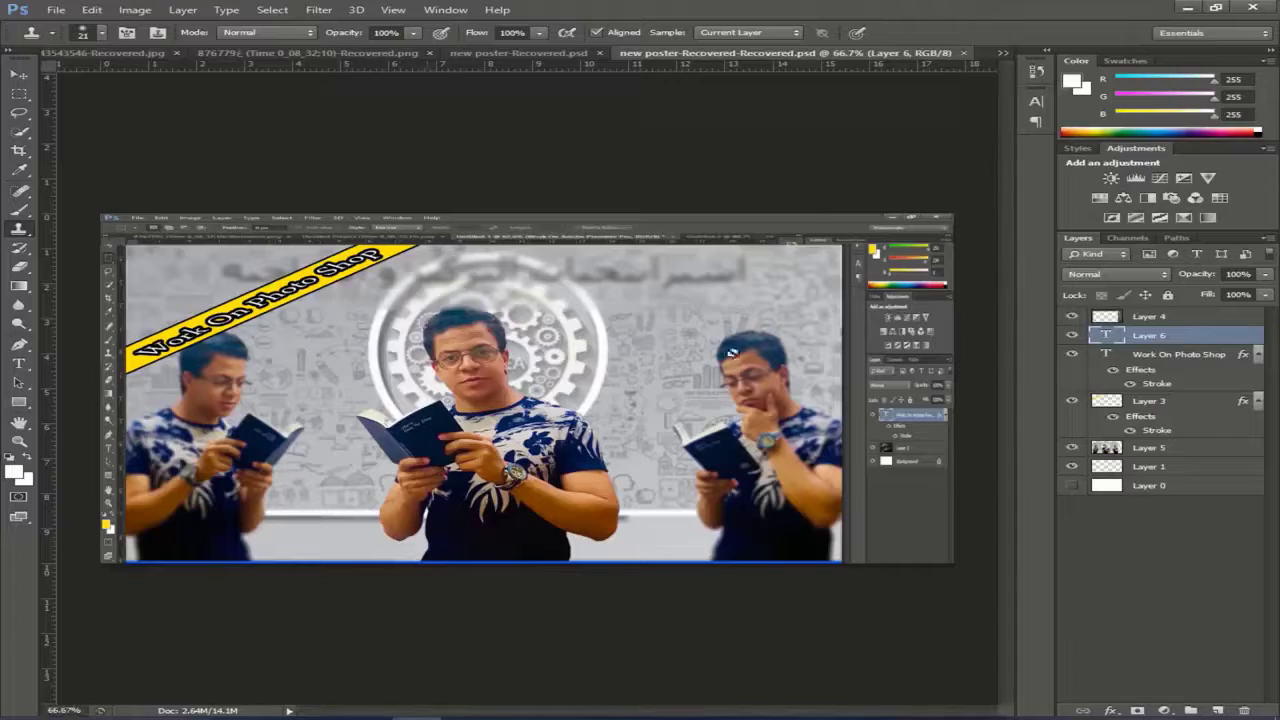
- Open Flash-Drive-PNG-HD.png, then scale the SanDisk drive down and centre it on the canvas
{"action": "left_click", "coordinate": [1072, 450]}
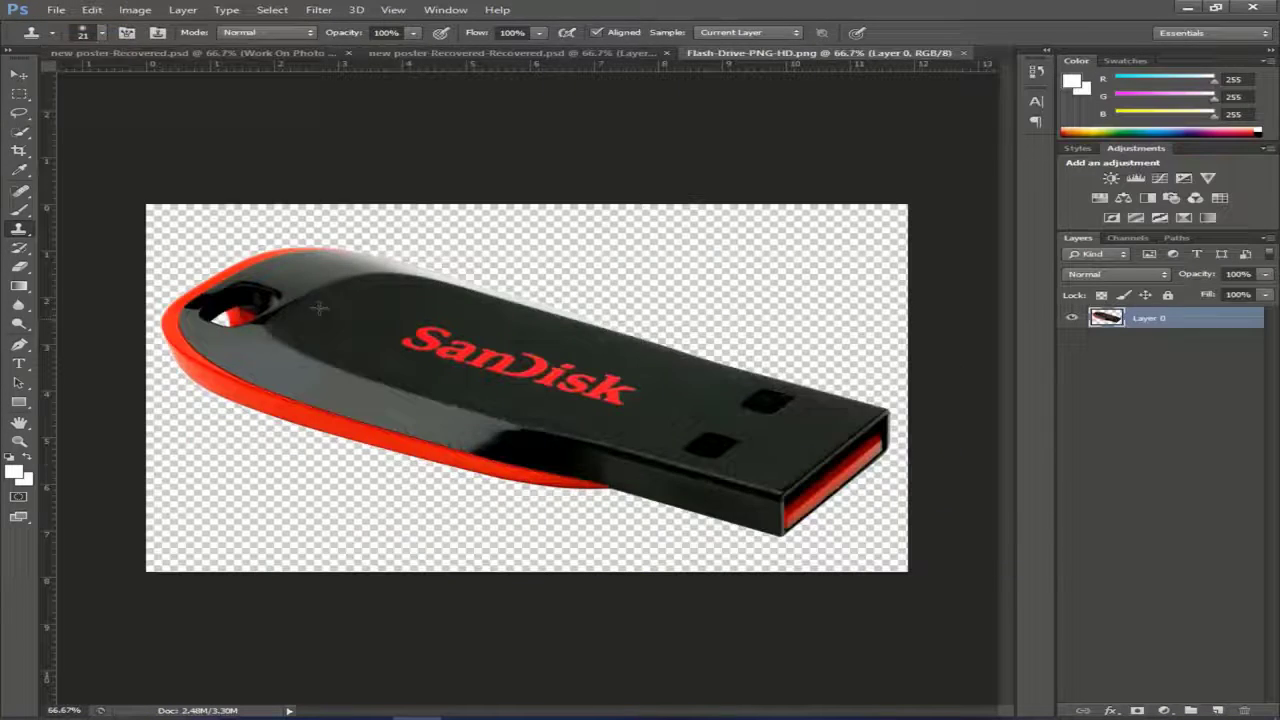
{"action": "key", "text": "ctrl+t"}
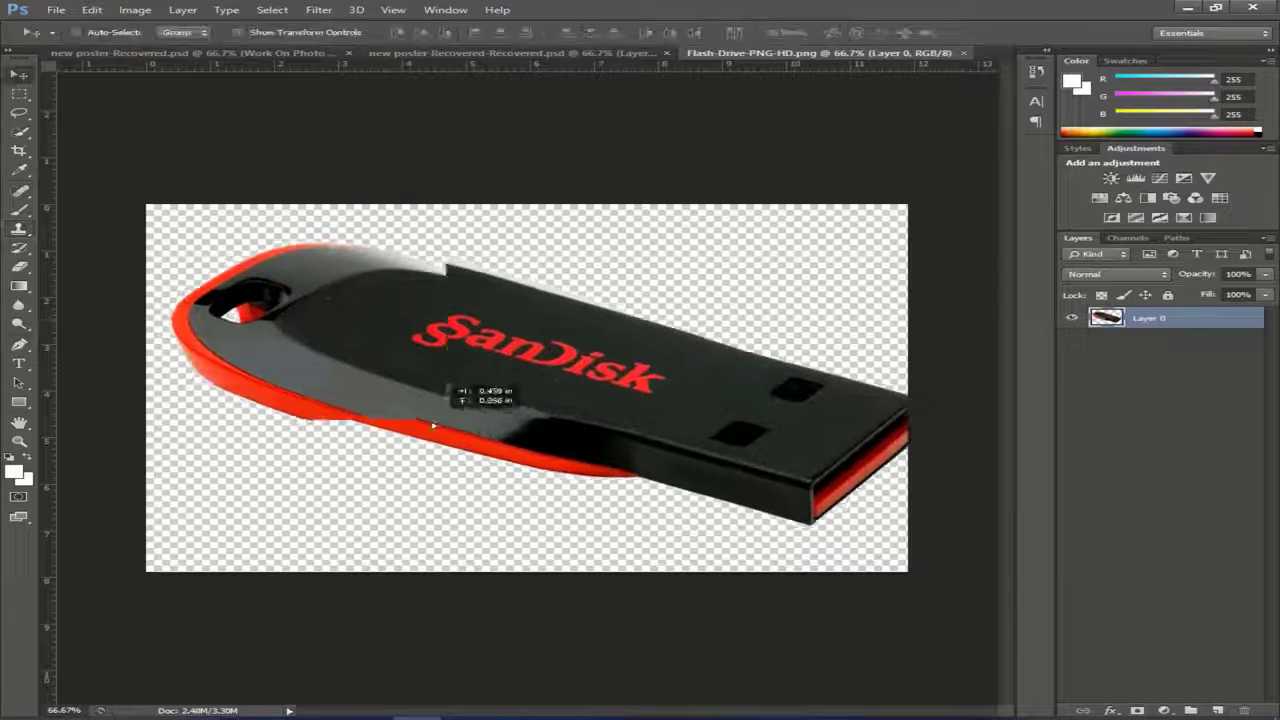
{"action": "left_click_drag", "start_coordinate": [888, 265], "coordinate": [594, 409]}
{"action": "key", "text": "Return"}
{"action": "left_click_drag", "start_coordinate": [432, 496], "coordinate": [632, 368]}
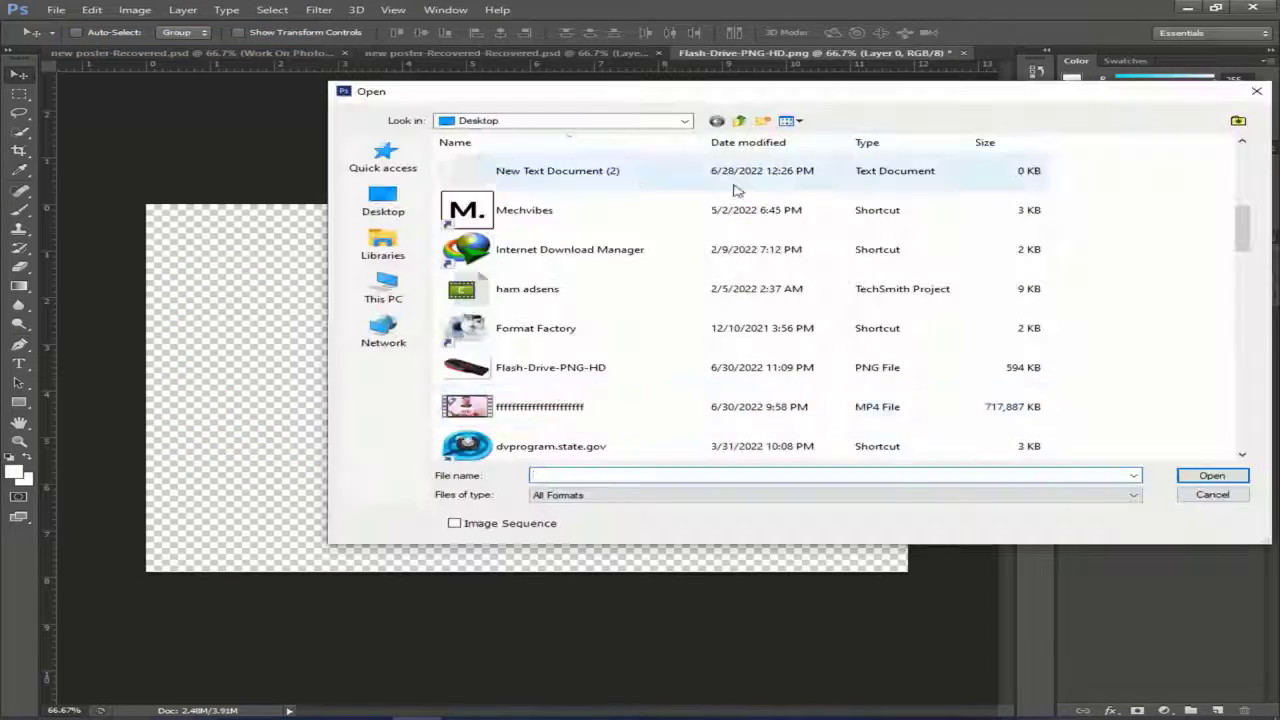
- Open the exported presenter still and zoom in with the Quick Selection tool chosen
{"action": "scroll", "coordinate": [674, 374], "scroll_direction": "down", "scroll_amount": 10}
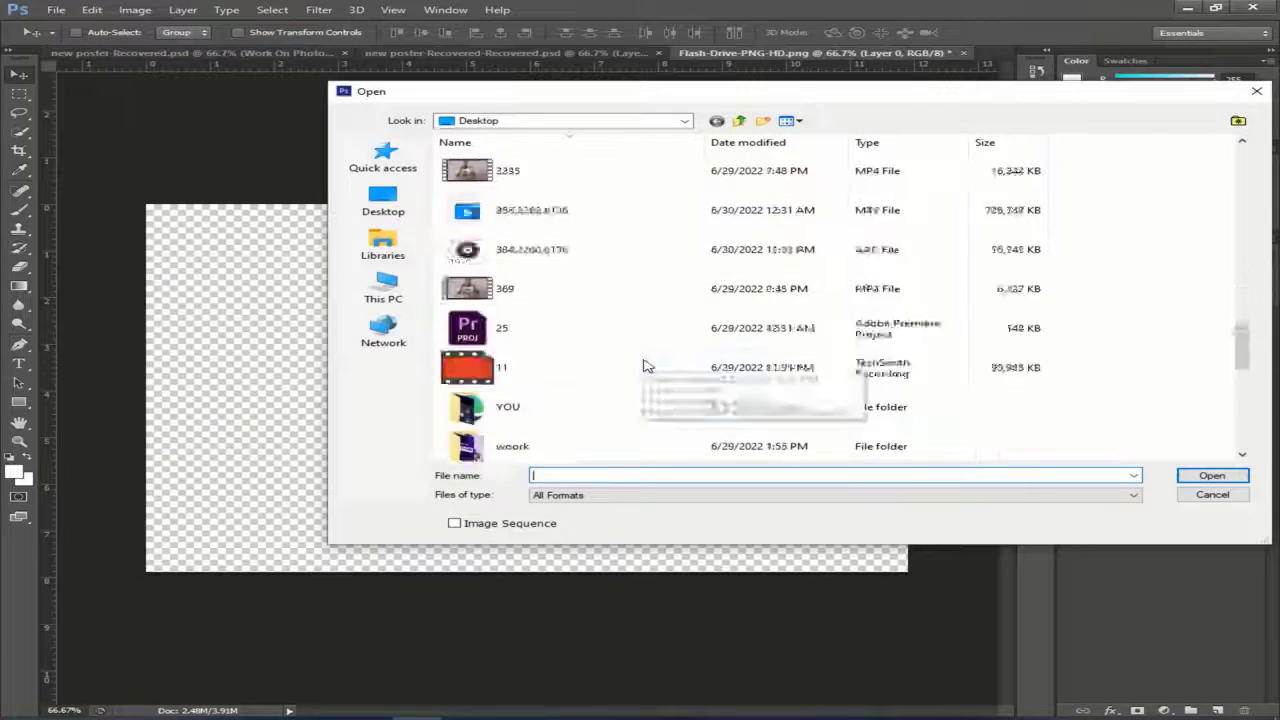
{"action": "scroll", "coordinate": [645, 366], "scroll_direction": "up", "scroll_amount": 10}
{"action": "scroll", "coordinate": [650, 366], "scroll_direction": "up", "scroll_amount": 5}
{"action": "scroll", "coordinate": [671, 351], "scroll_direction": "down", "scroll_amount": 8}
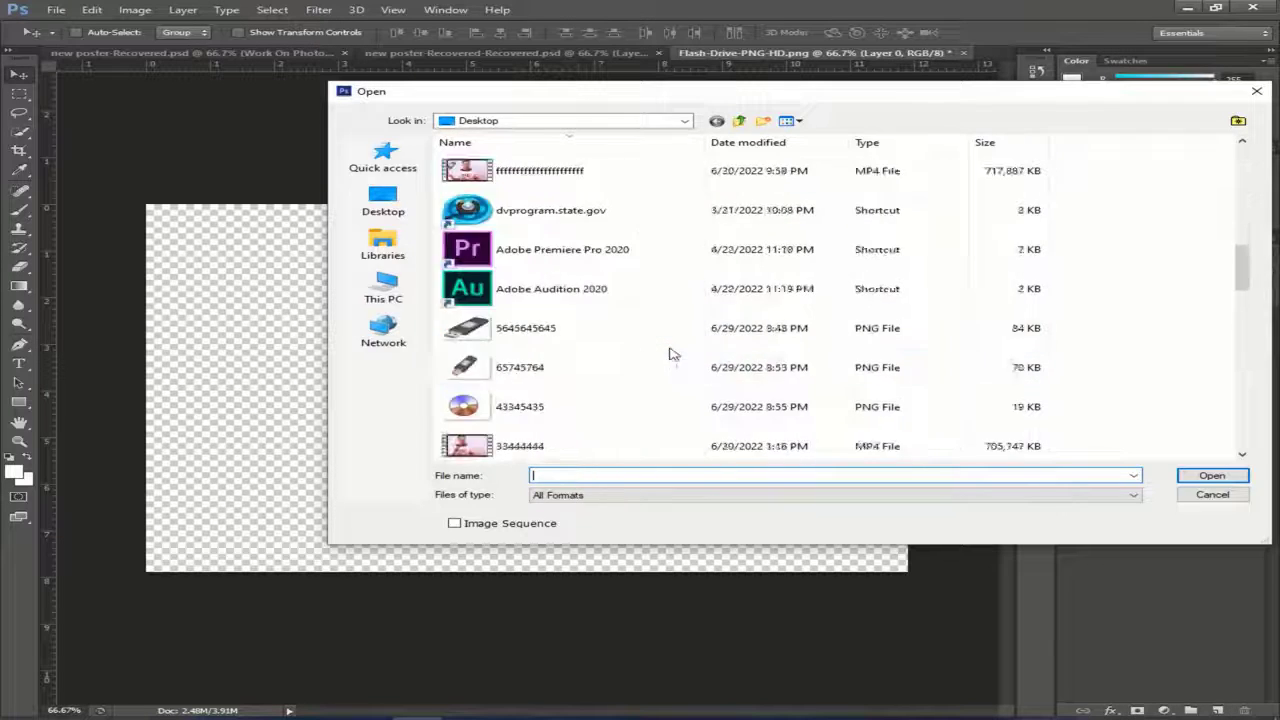
{"action": "double_click", "coordinate": [600, 368]}
{"action": "key", "text": "ctrl+plus"}
{"action": "left_click", "coordinate": [19, 131]}
{"action": "key", "text": "ctrl+plus"}
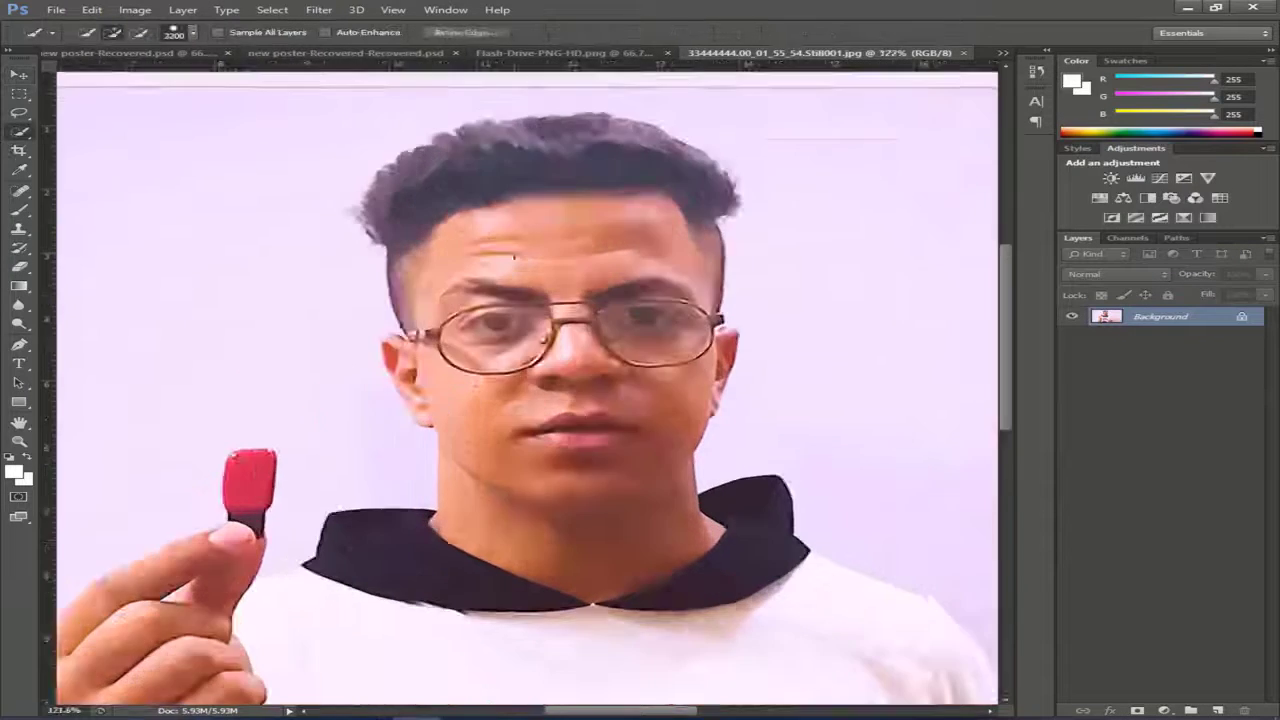
{"action": "key", "text": "ctrl+minus"}
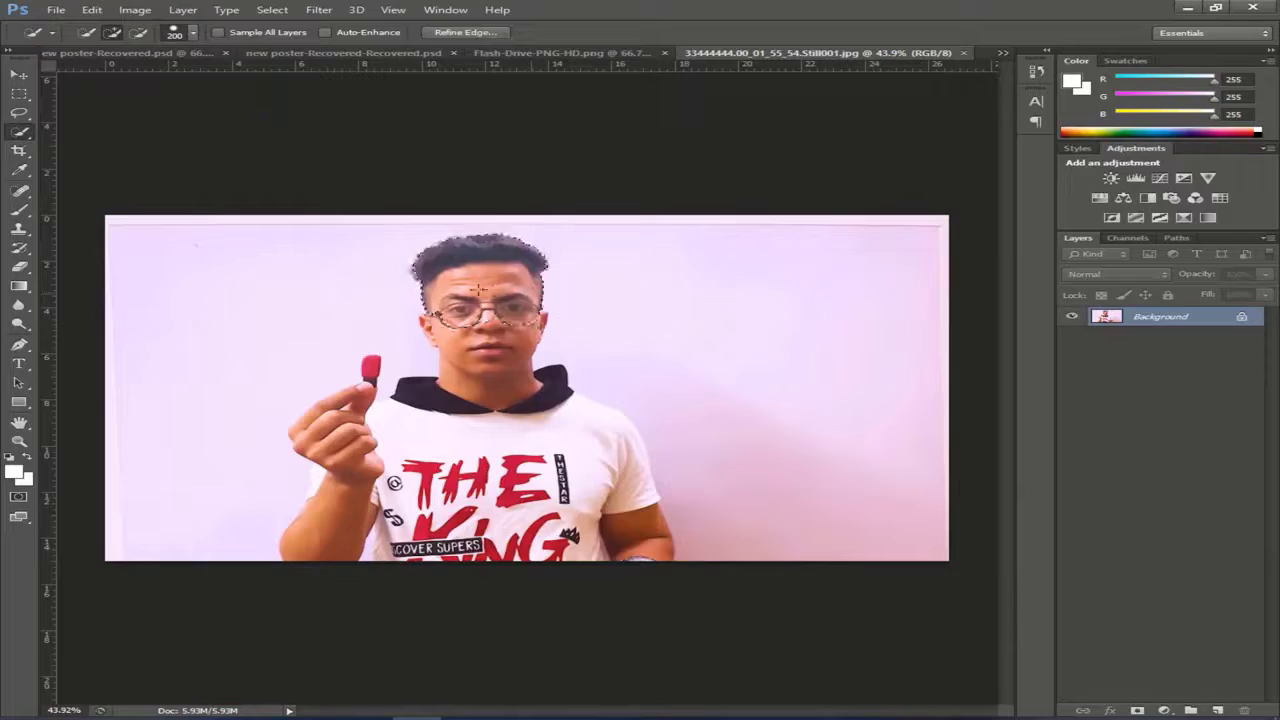
{"action": "key", "text": "ctrl+plus"}
{"action": "key", "text": "ctrl+plus"}
{"action": "key", "text": "ctrl+plus"}
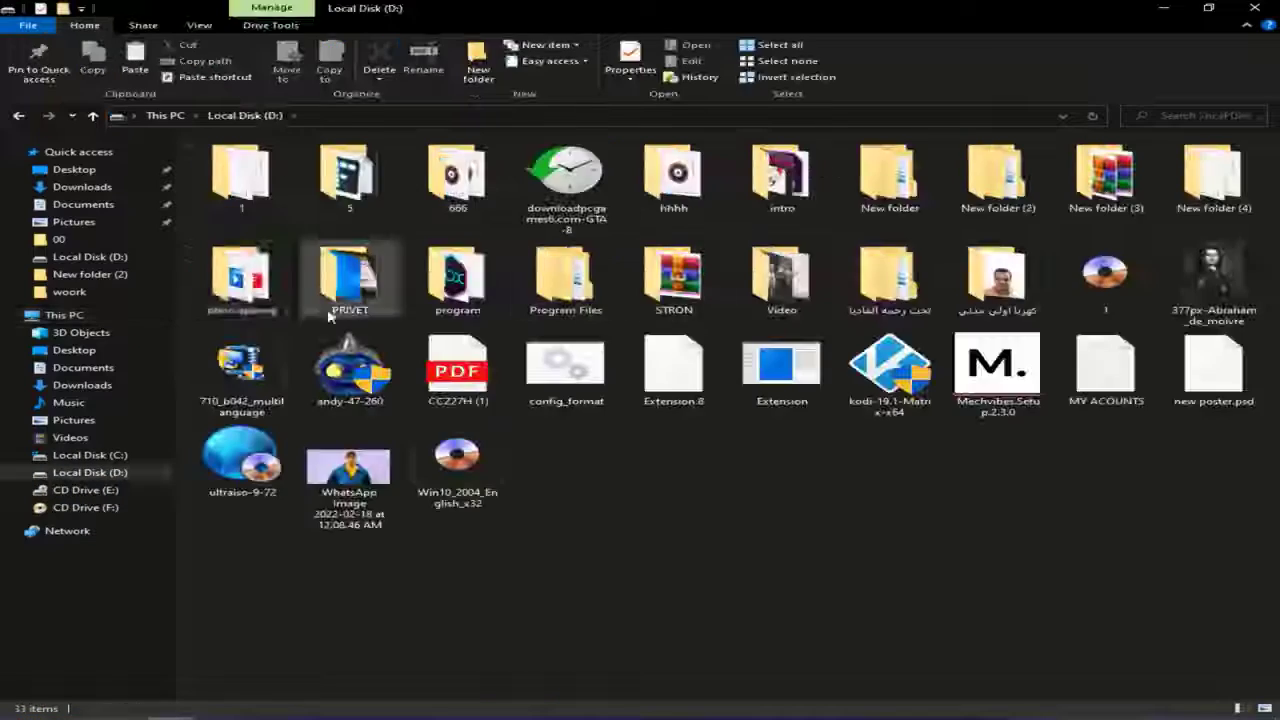
- Relaunch portable Photoshop CS6 from the D: program folder
{"action": "double_click", "coordinate": [451, 290]}
{"action": "double_click", "coordinate": [980, 180]}
{"action": "left_click", "coordinate": [689, 215]}
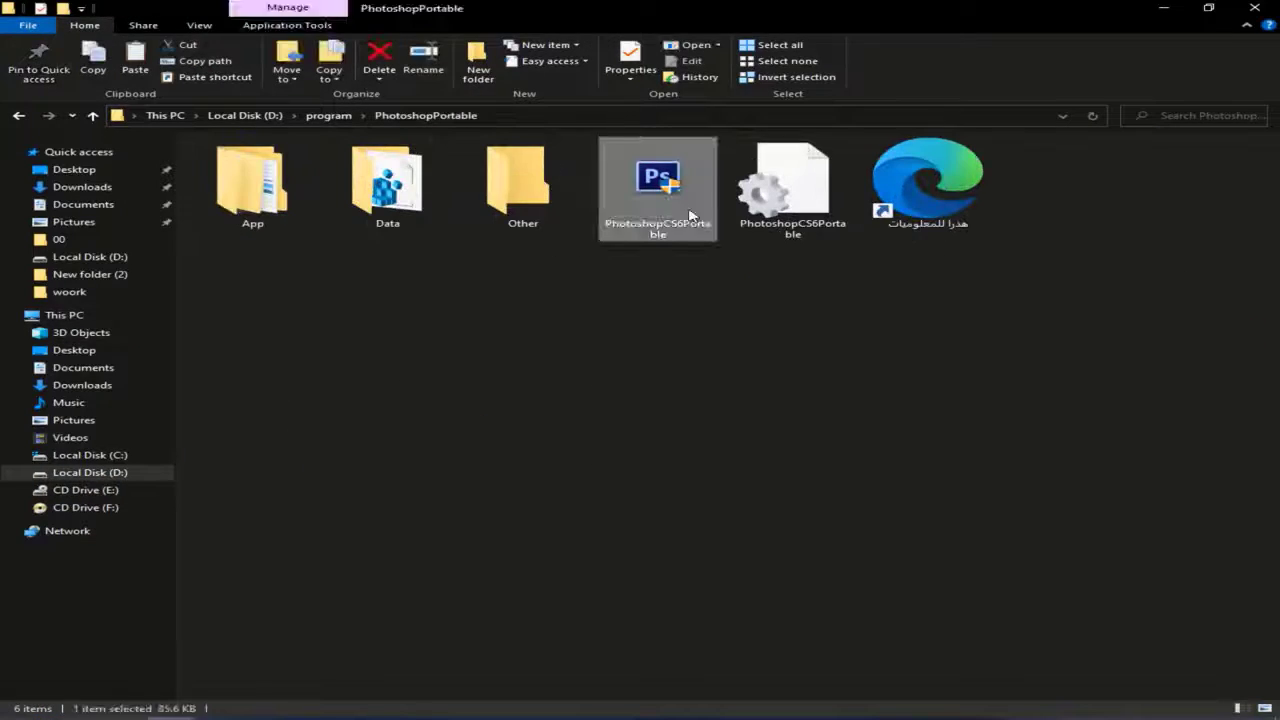
{"action": "double_click", "coordinate": [689, 215]}
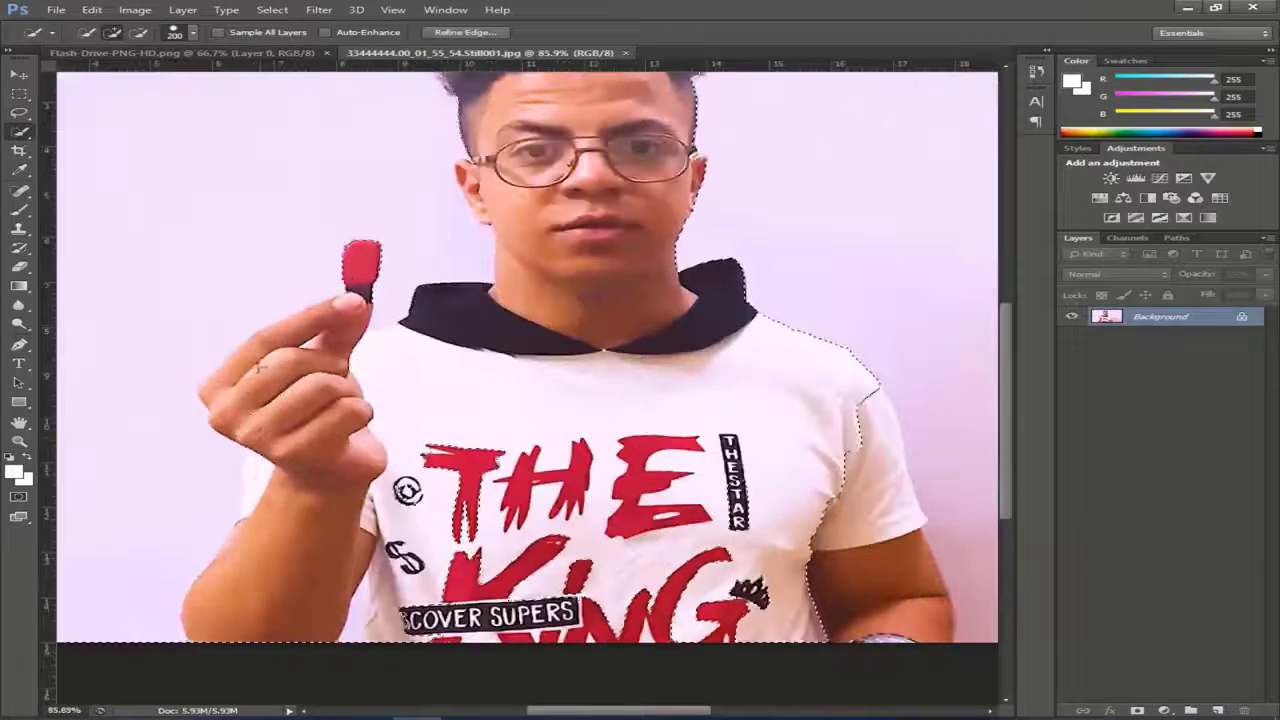
- Extend the selection to the raised hand and unlock the Background layer as Layer 0
{"action": "scroll", "coordinate": [258, 367], "scroll_direction": "down", "scroll_amount": 5}
{"action": "left_click_drag", "start_coordinate": [300, 377], "coordinate": [330, 420]}
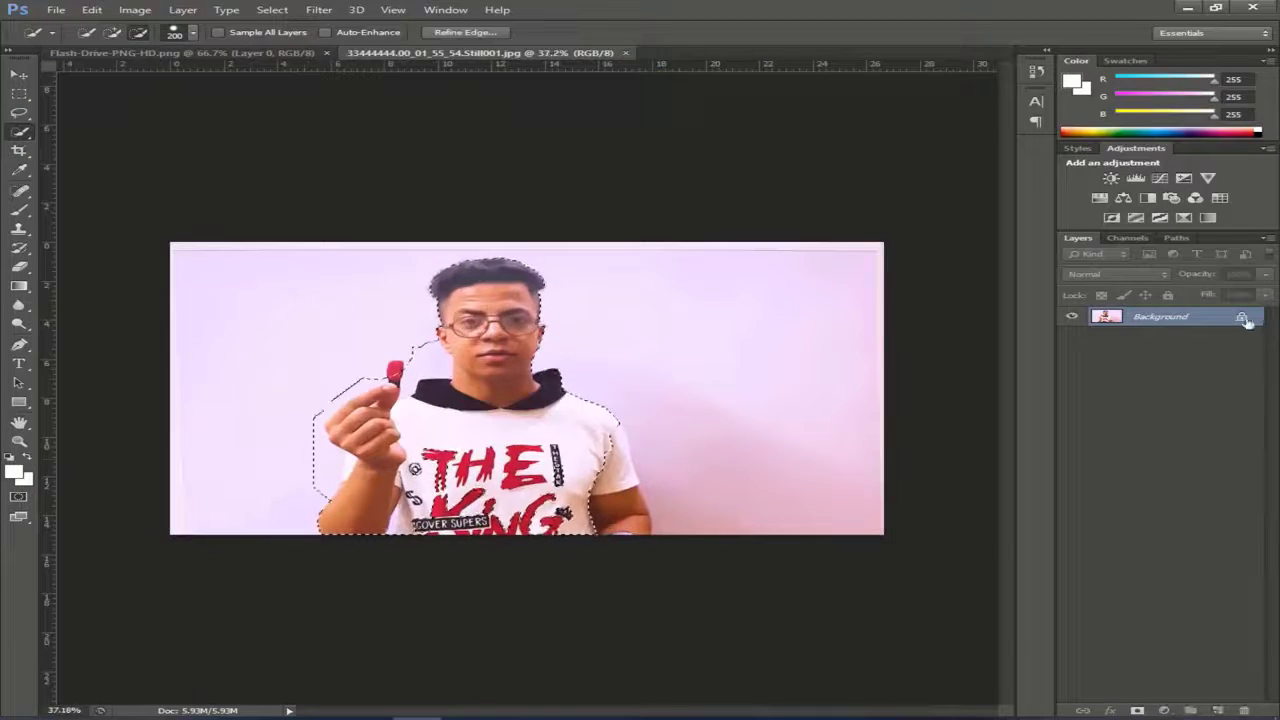
{"action": "left_click", "coordinate": [1242, 318]}
{"action": "scroll", "coordinate": [383, 383], "scroll_direction": "up", "scroll_amount": 5}
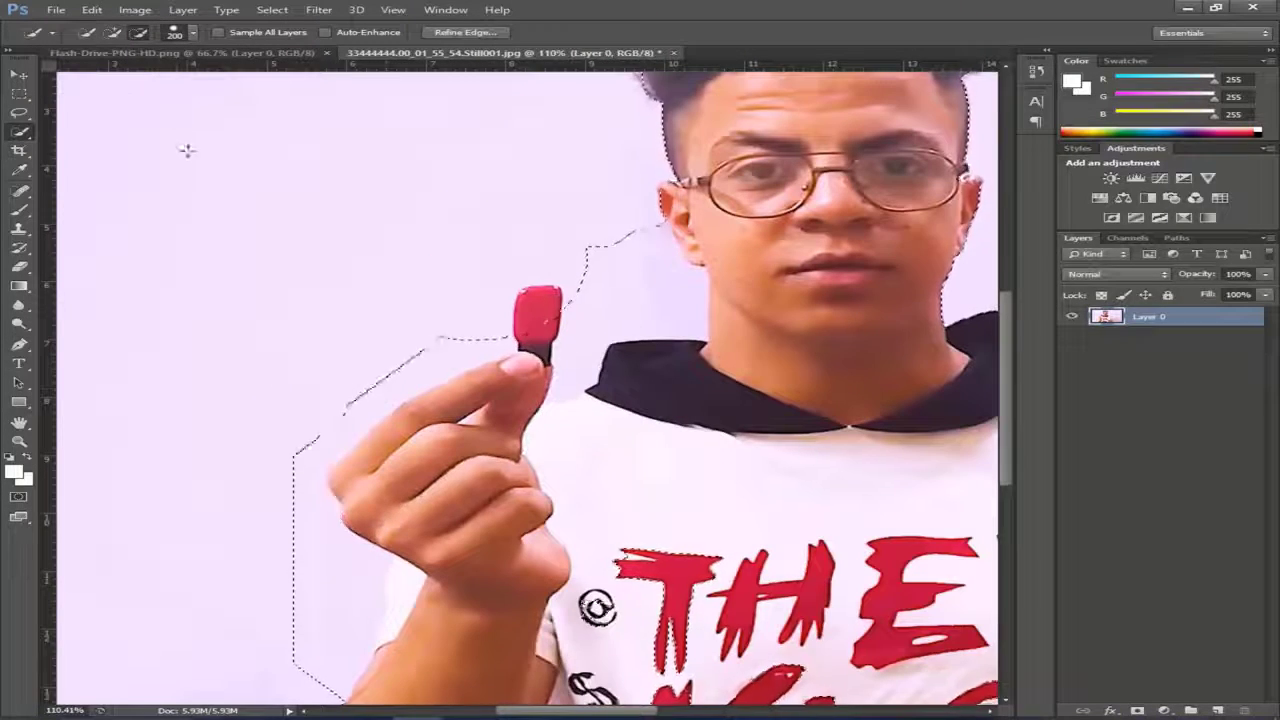
{"action": "scroll", "coordinate": [186, 150], "scroll_direction": "down", "scroll_amount": 4}
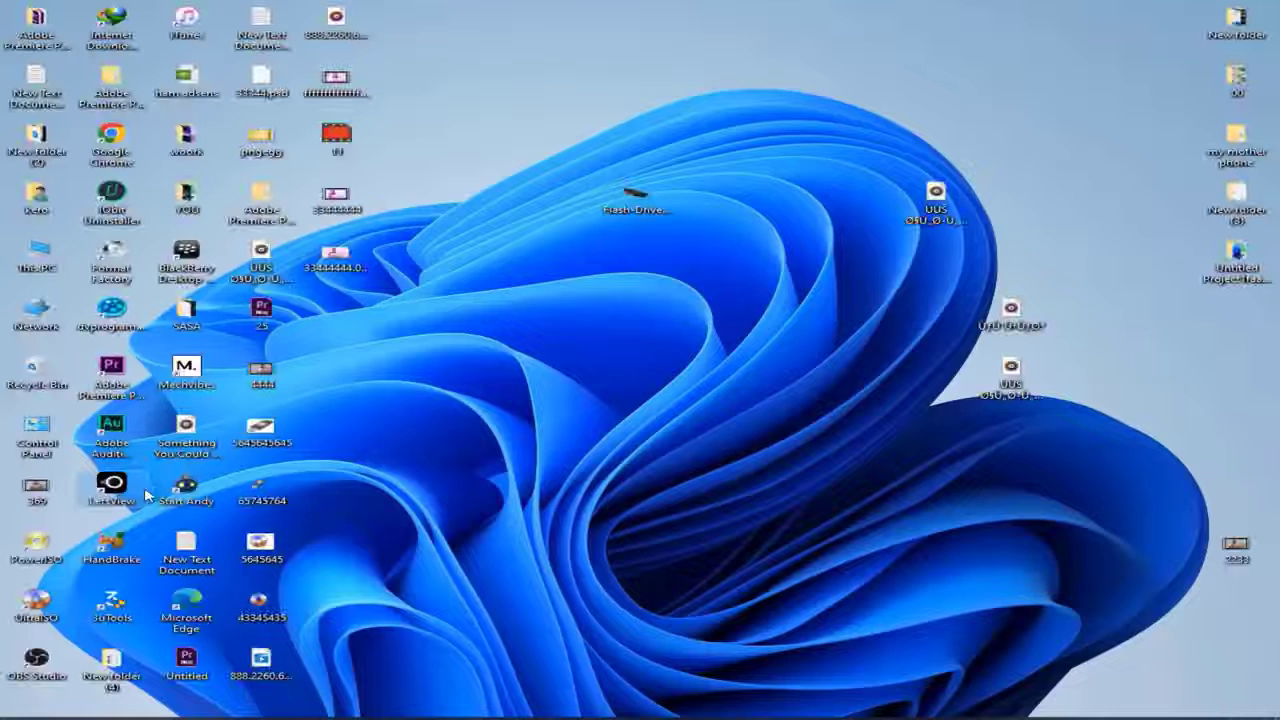
- Launch LetsView and enter the receiver's PIN under Computer Screen Mirroring
{"action": "double_click", "coordinate": [145, 494]}
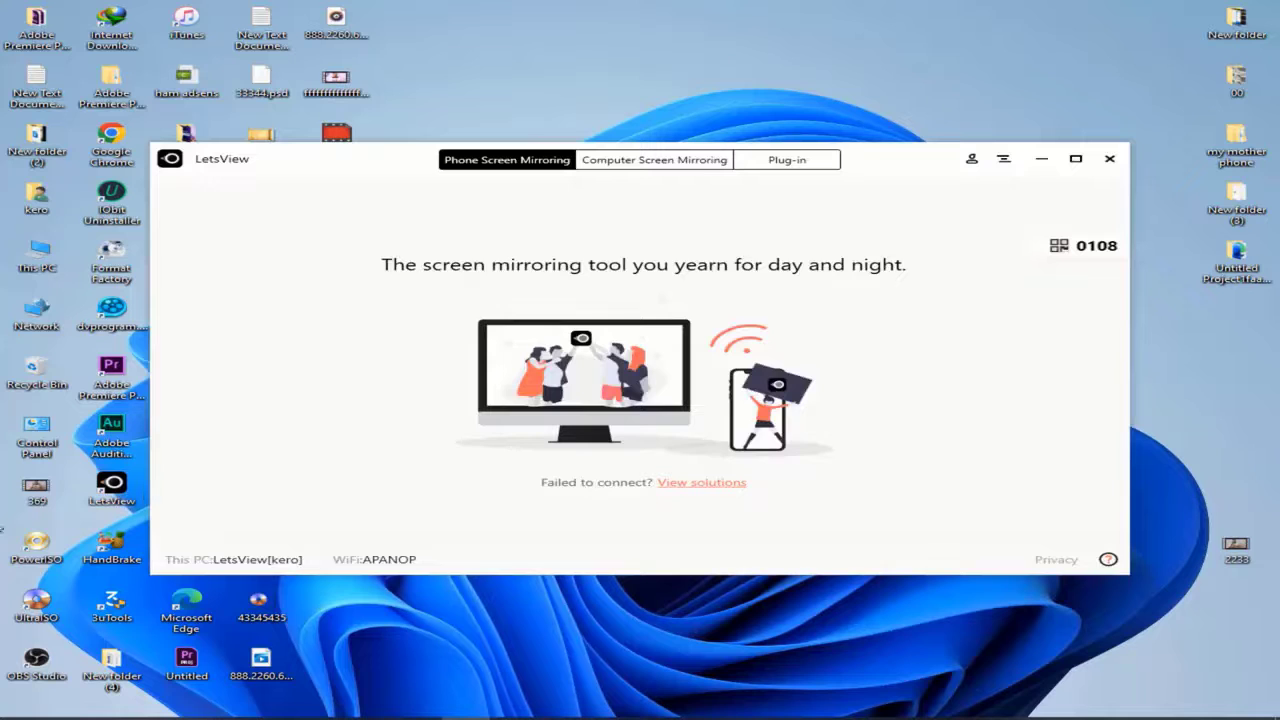
{"action": "left_click", "coordinate": [654, 160]}
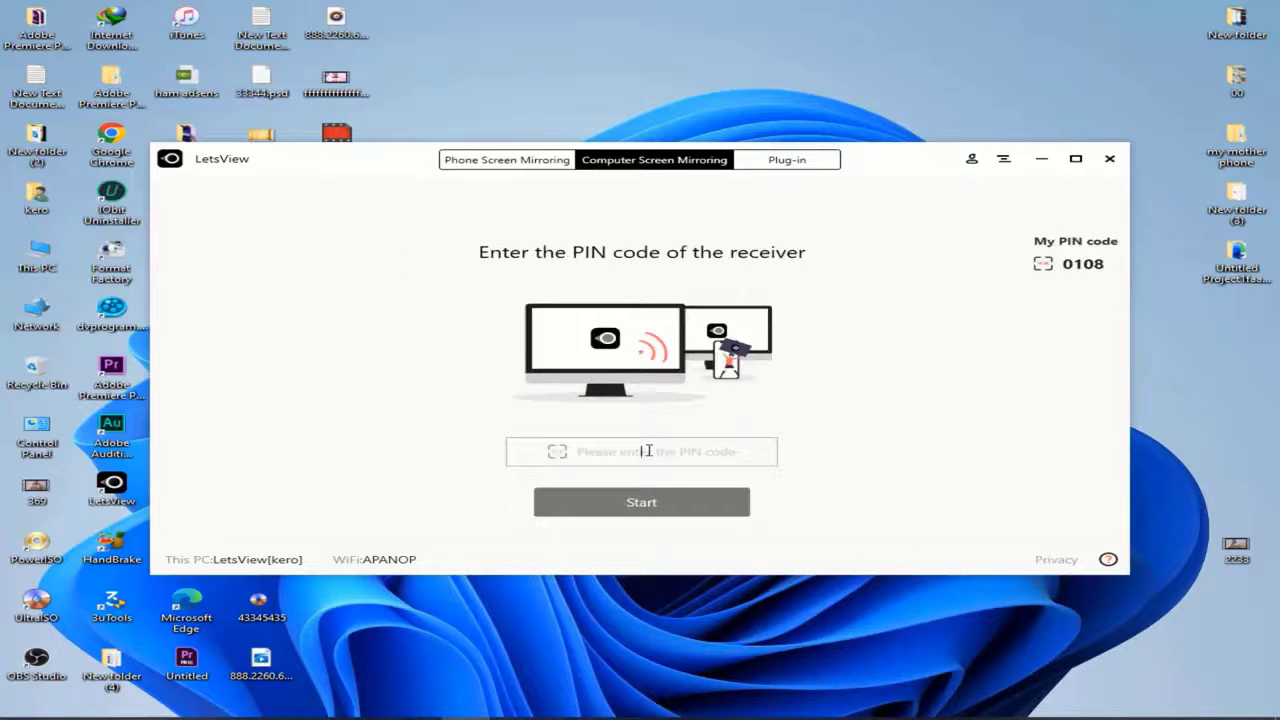
{"action": "type", "text": "0108"}
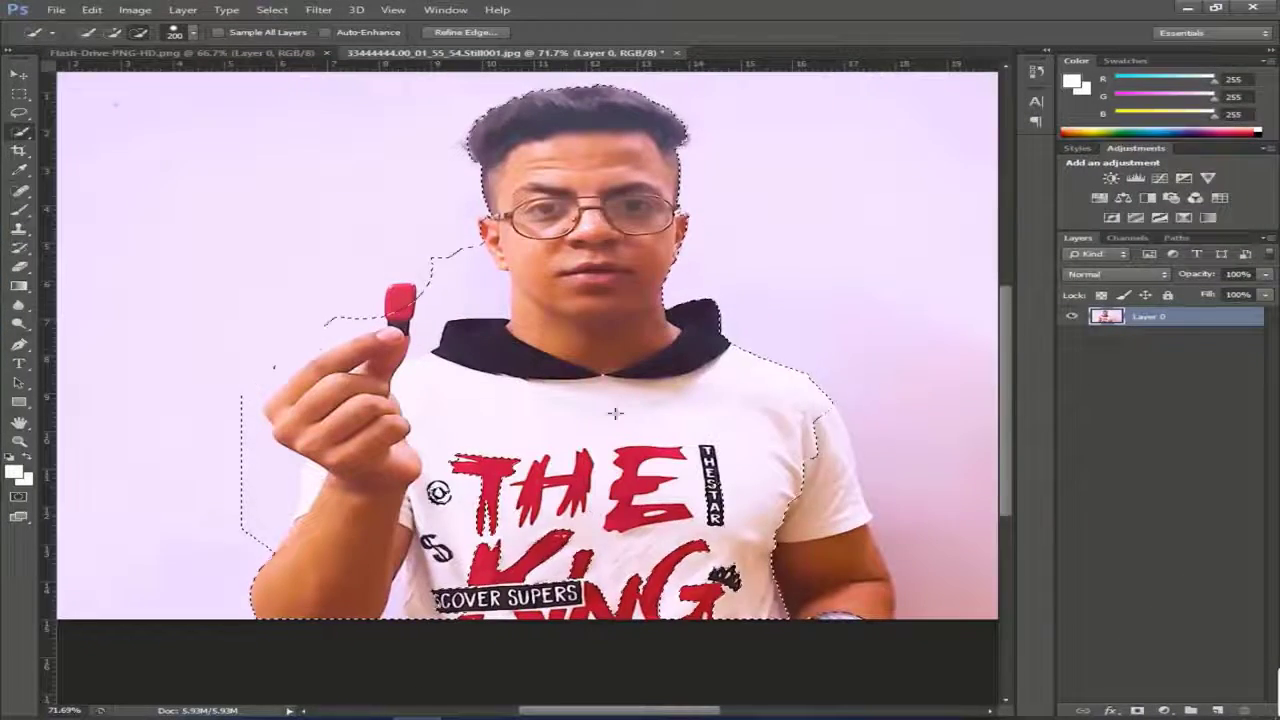
- Turn the presenter selection into a Quick Mask with the Brush tool active
{"action": "key", "text": "q"}
{"action": "key", "text": "b"}
{"action": "scroll", "coordinate": [474, 287], "scroll_direction": "up", "scroll_amount": 3}
- Close the document and open Google's homepage in a new browser tab
{"action": "key", "text": "alt+F4"}
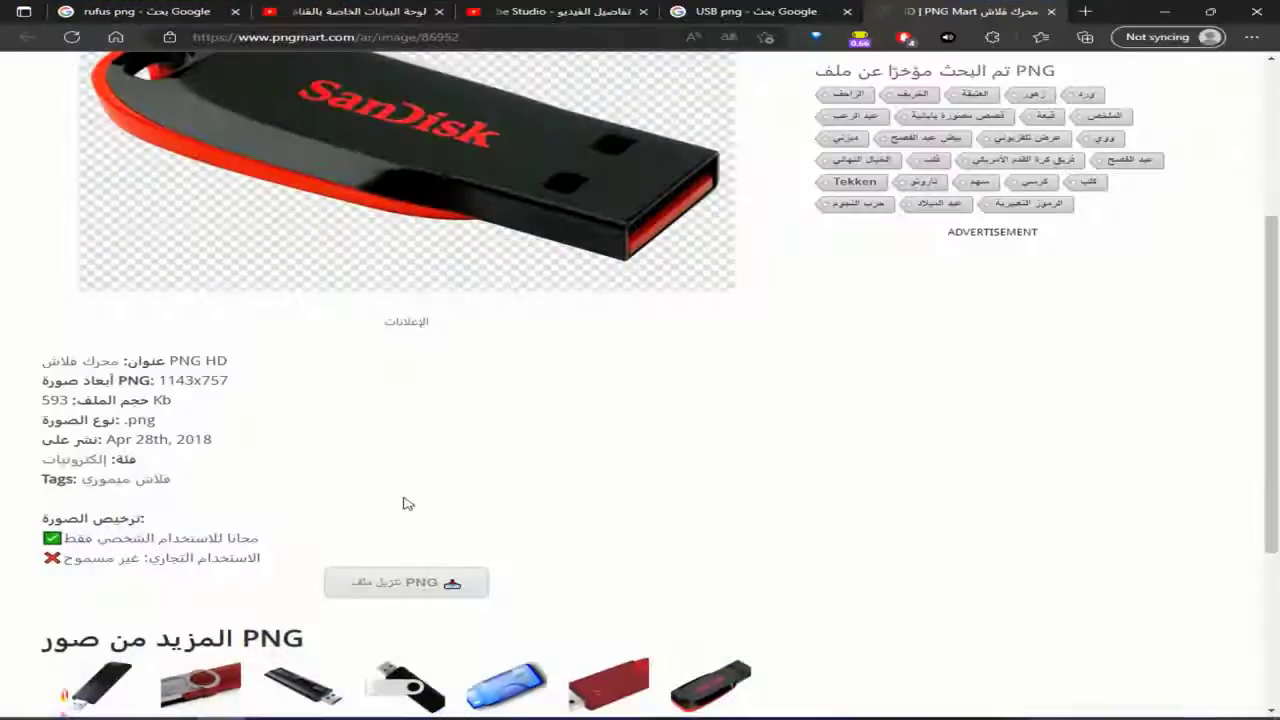
{"action": "key", "text": "ctrl+t"}
{"action": "left_click", "coordinate": [1100, 61]}
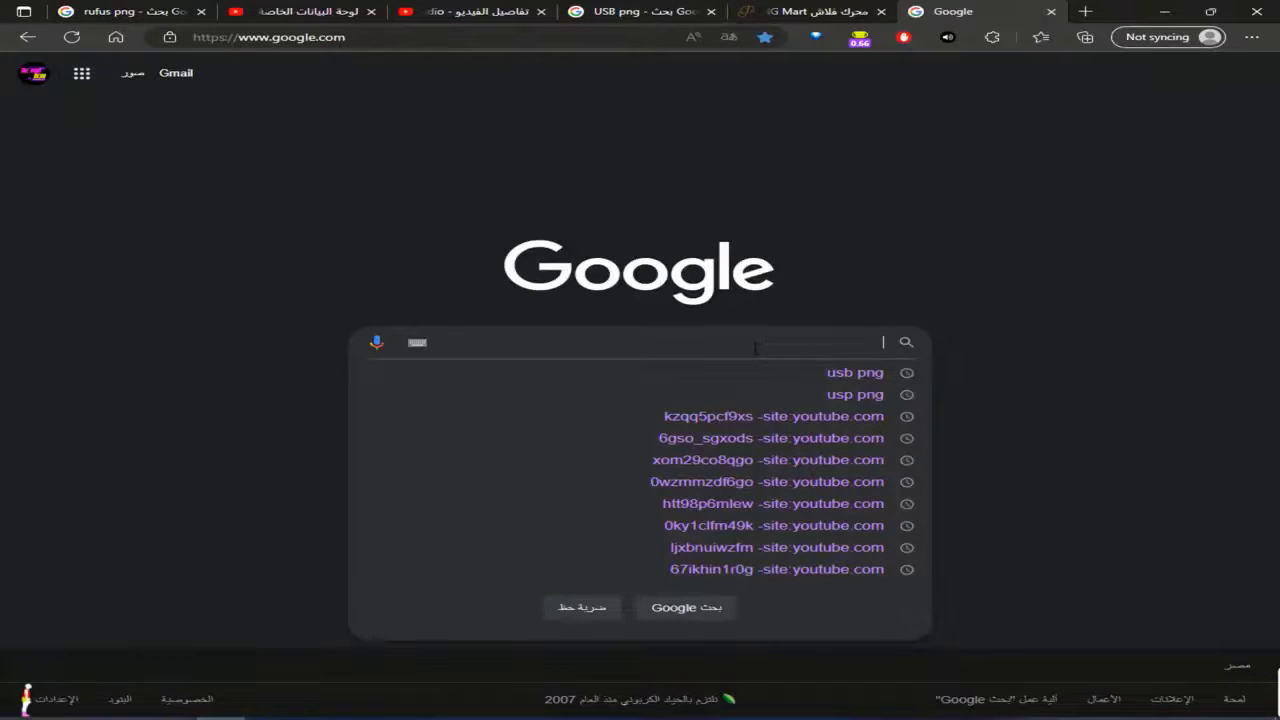
- Search 'PNG REMOVE BACKGROUND', open remove.bg and upload the presenter still
{"action": "type", "text": "PNG REMOVE BACKGROUND"}
{"action": "key", "text": "Return"}
{"action": "left_click", "coordinate": [700, 210]}
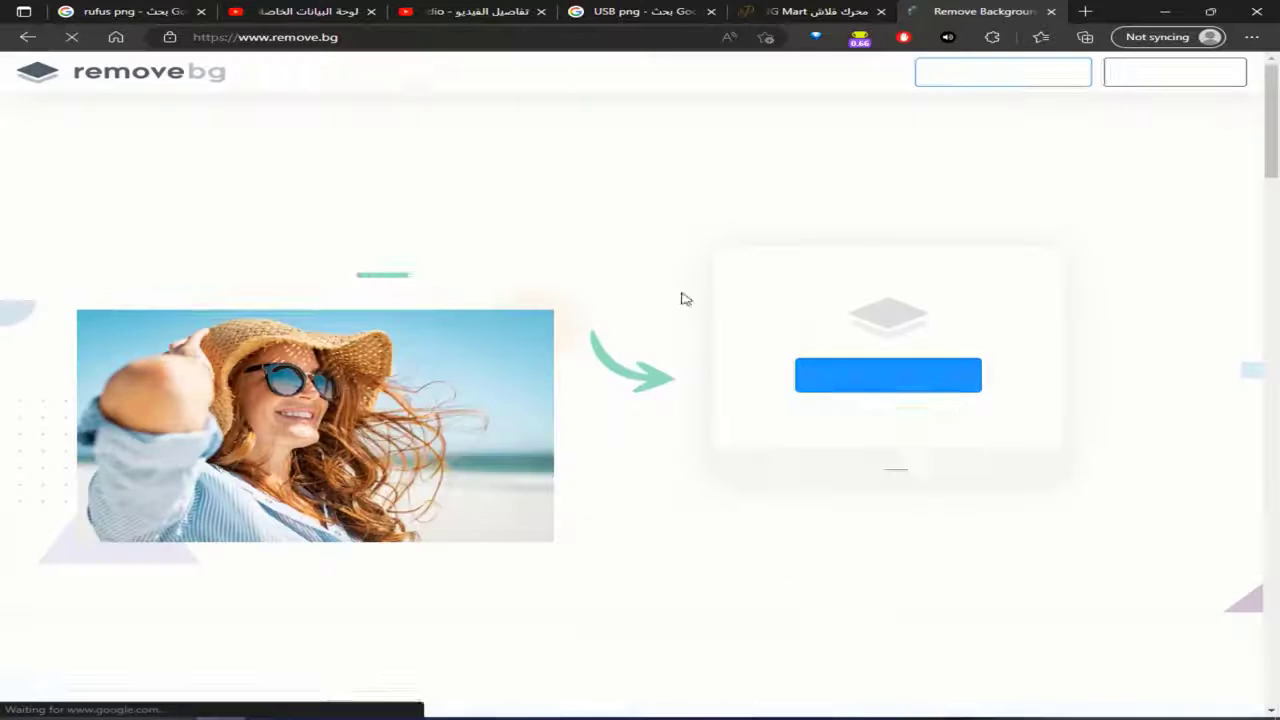
{"action": "left_click", "coordinate": [935, 380]}
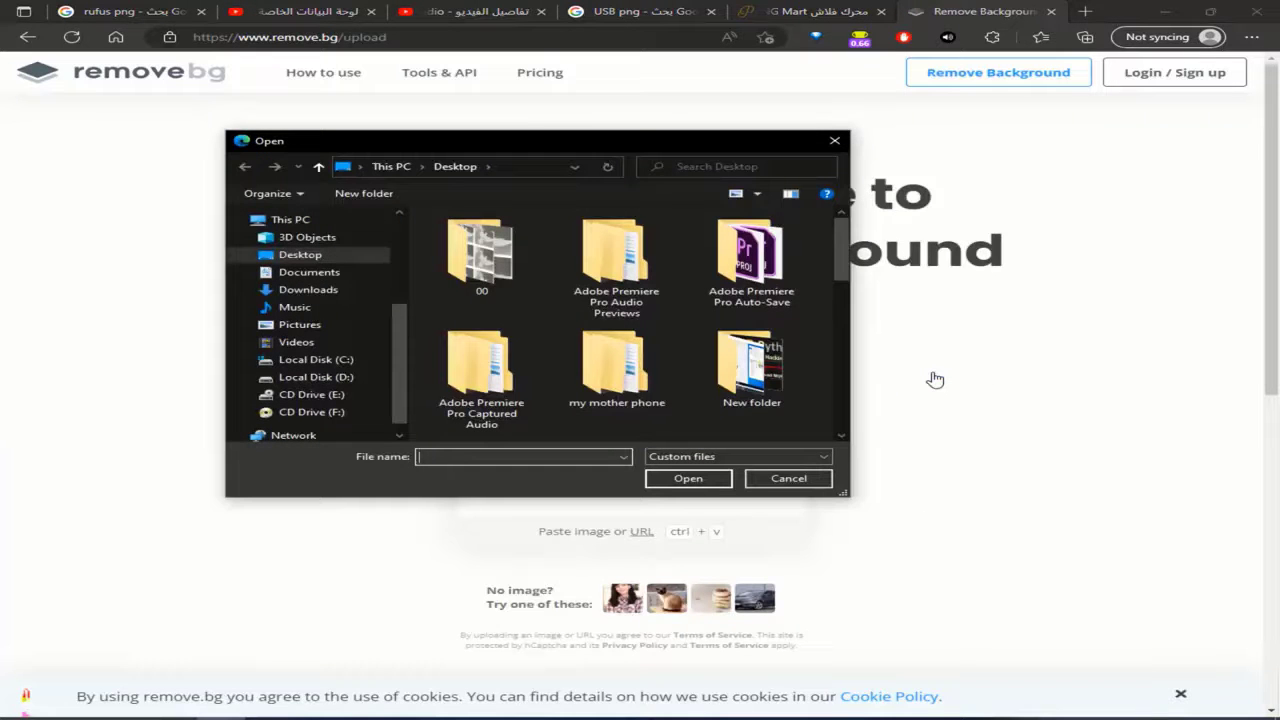
{"action": "scroll", "coordinate": [751, 330], "scroll_direction": "down", "scroll_amount": 3}
{"action": "double_click", "coordinate": [751, 290]}
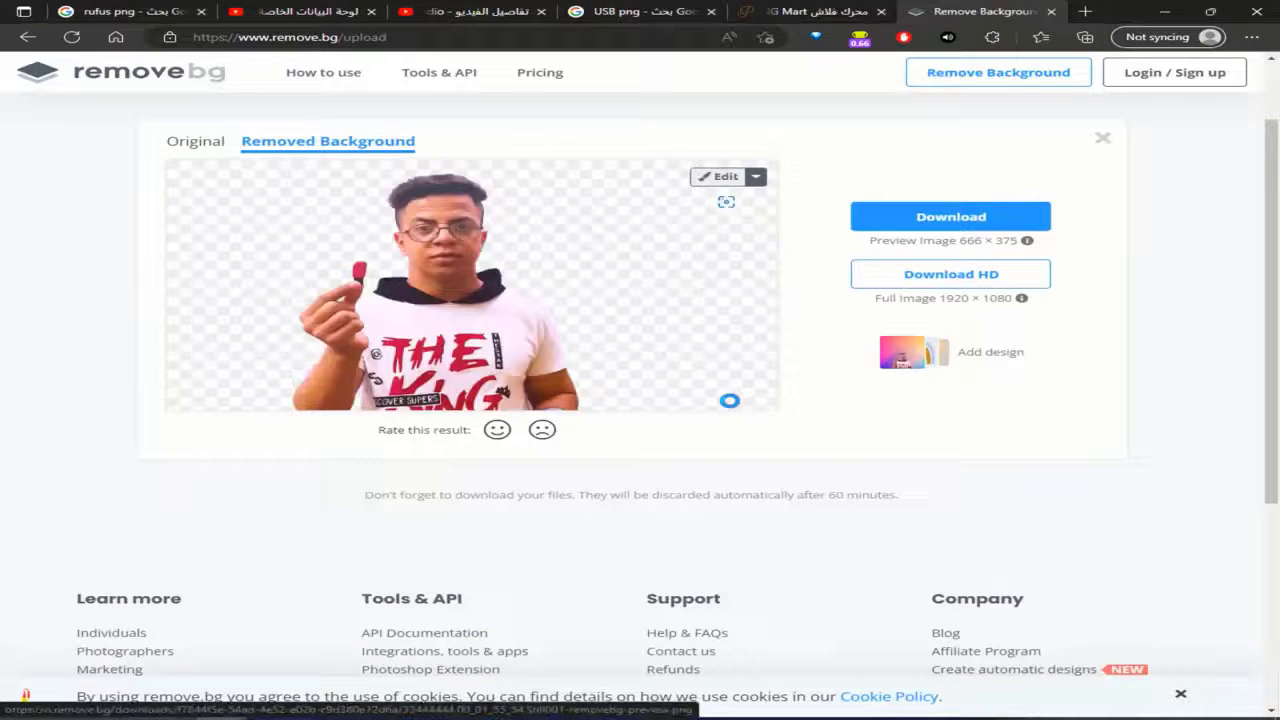
{"action": "left_click", "coordinate": [900, 274]}
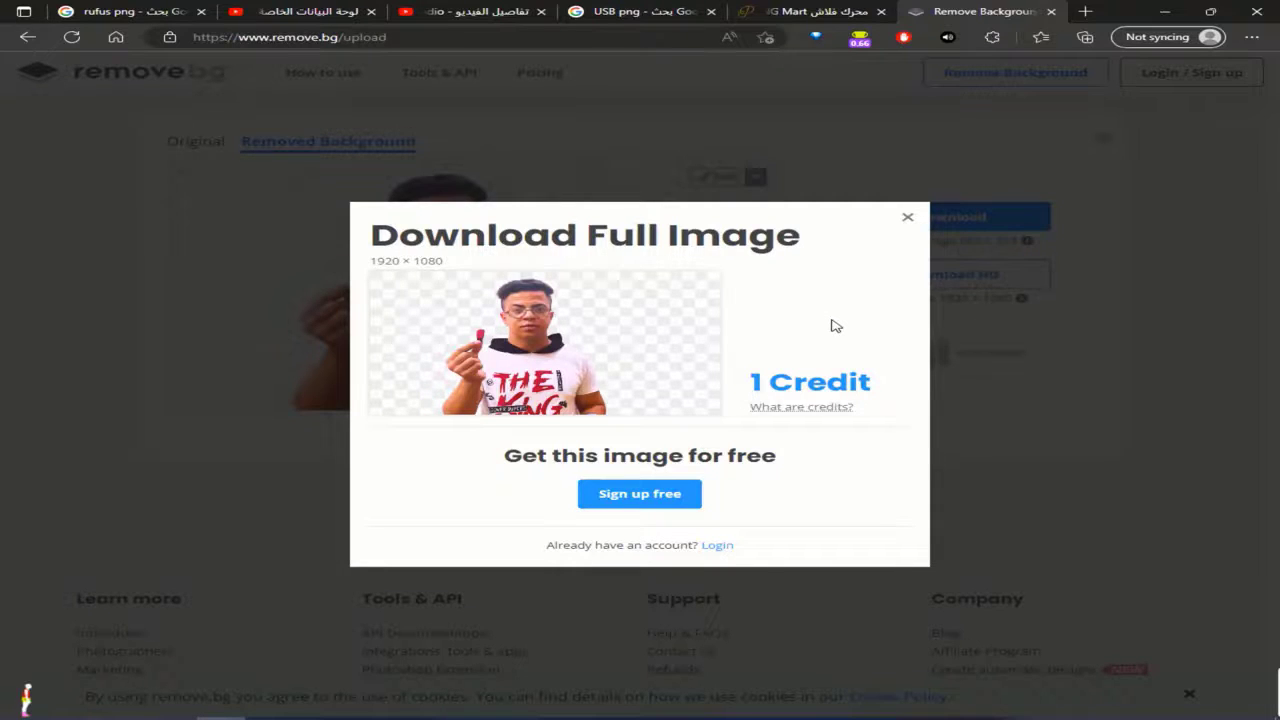
- Sign up for a free remove.bg account and download the full-size cutout
{"action": "left_click", "coordinate": [600, 500]}
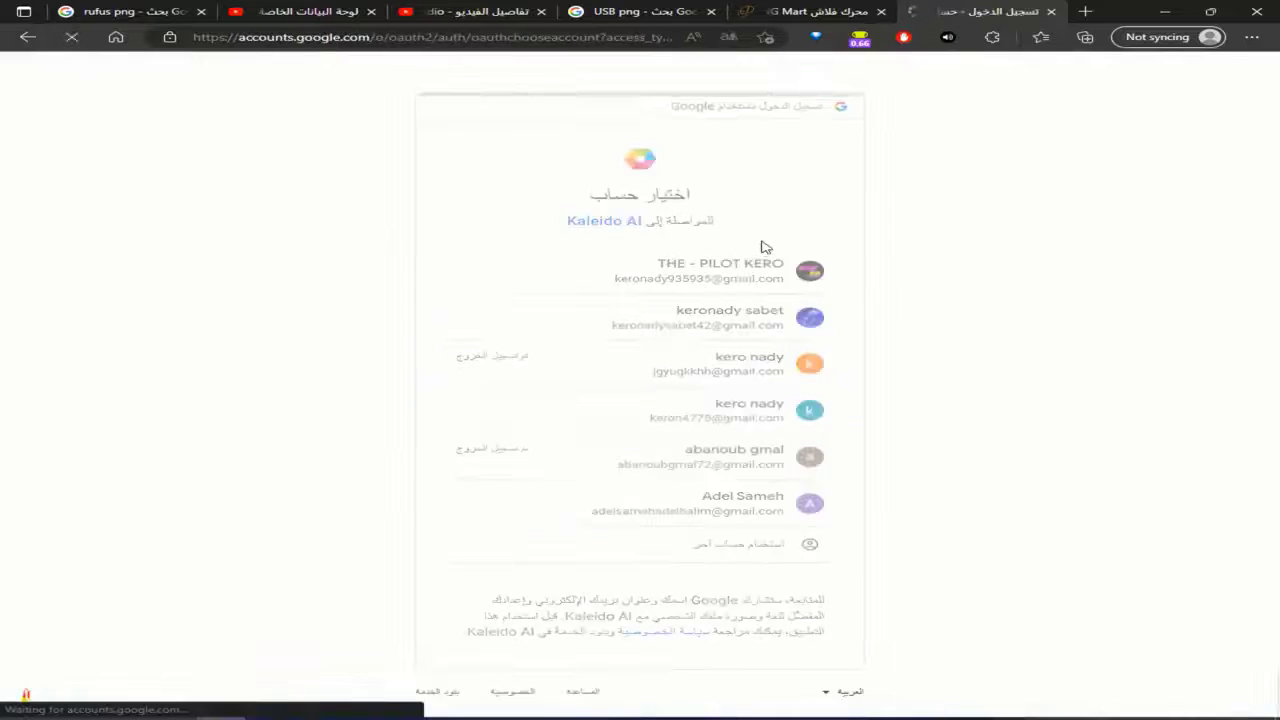
{"action": "left_click", "coordinate": [471, 370]}
{"action": "left_click", "coordinate": [766, 688]}
{"action": "left_click", "coordinate": [646, 410]}
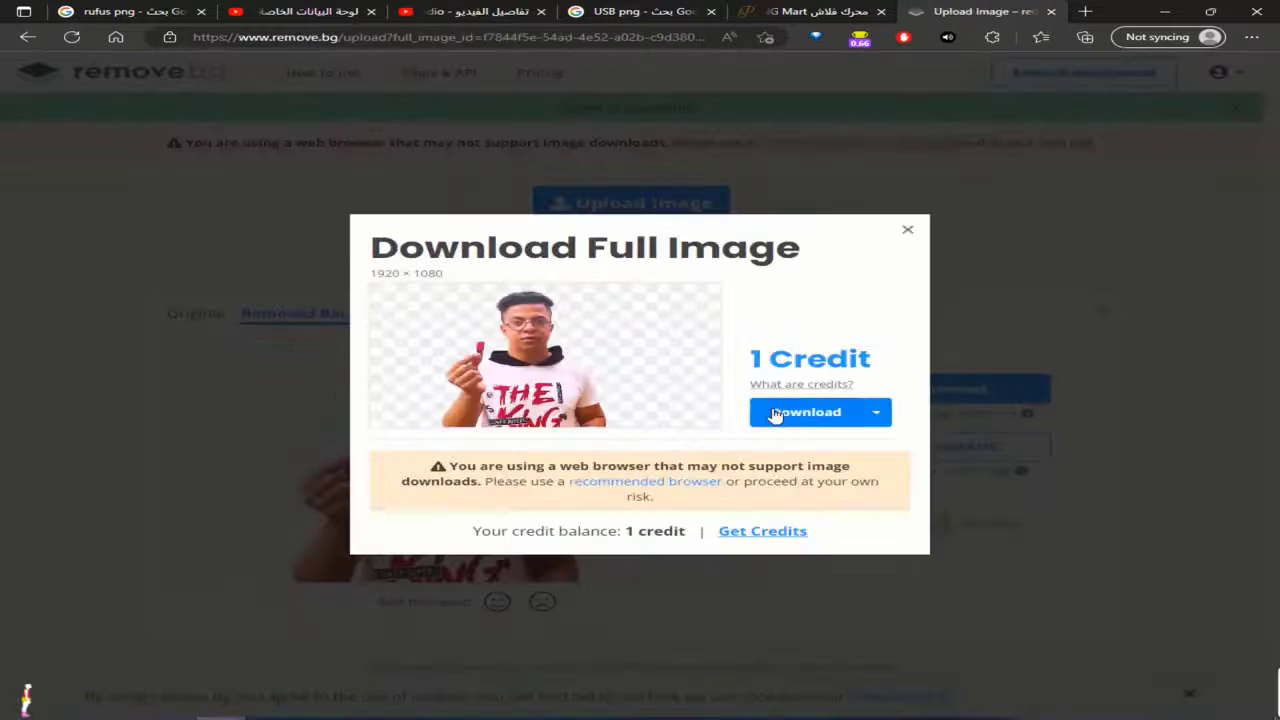
{"action": "left_click", "coordinate": [771, 409]}
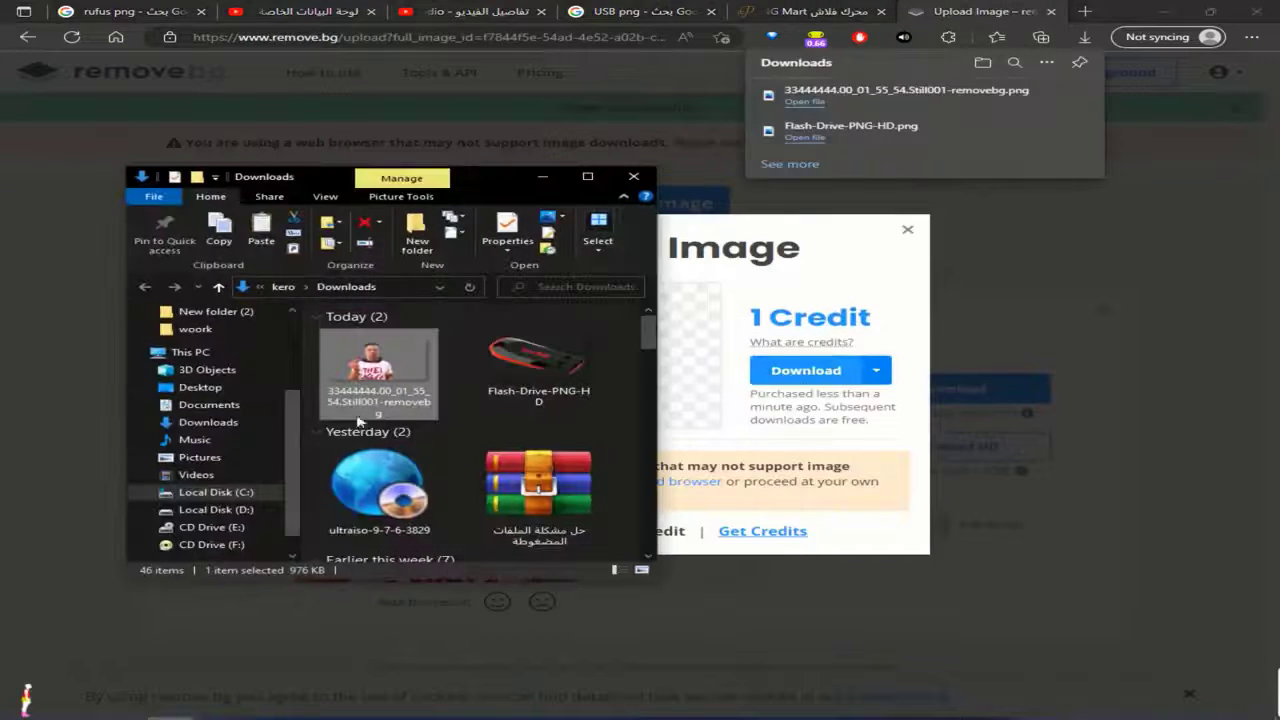
- Open the downloaded cutout PNG in Photoshop and start a new blank document
{"action": "double_click", "coordinate": [358, 418]}
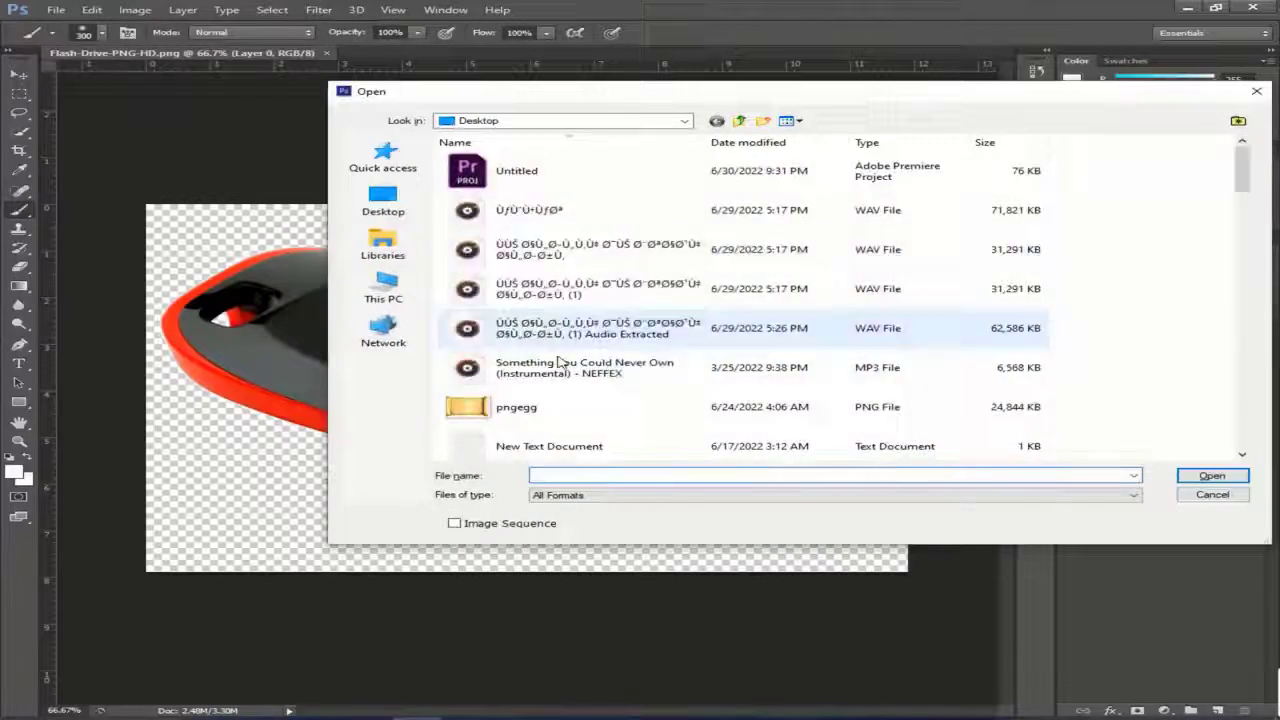
{"action": "scroll", "coordinate": [575, 375], "scroll_direction": "down", "scroll_amount": 5}
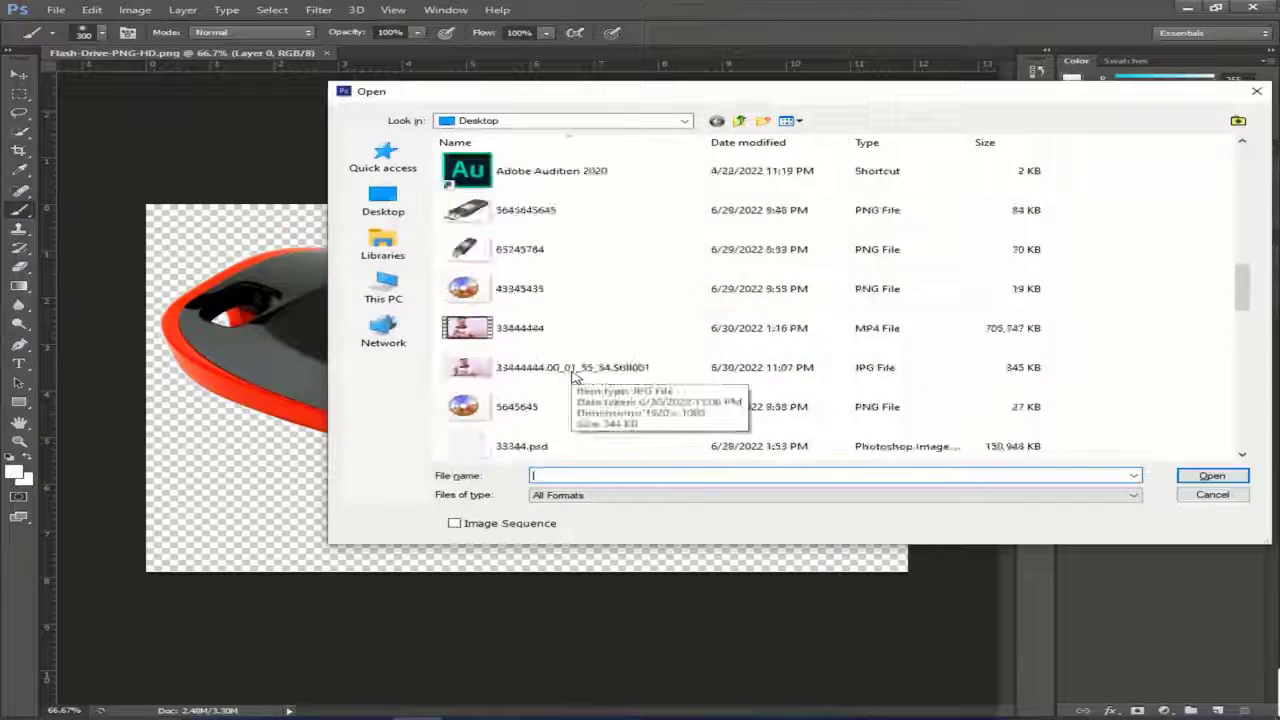
{"action": "scroll", "coordinate": [575, 375], "scroll_direction": "down", "scroll_amount": 10}
{"action": "double_click", "coordinate": [560, 206]}
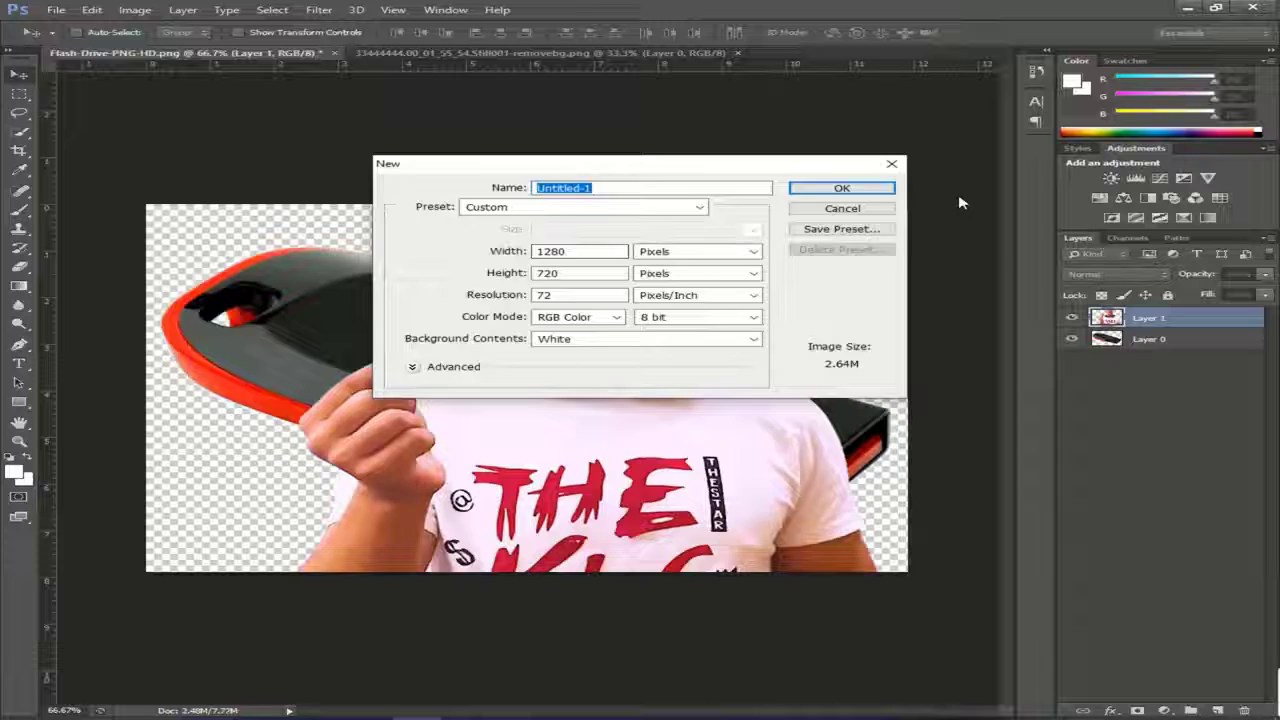
{"action": "key", "text": "Return"}
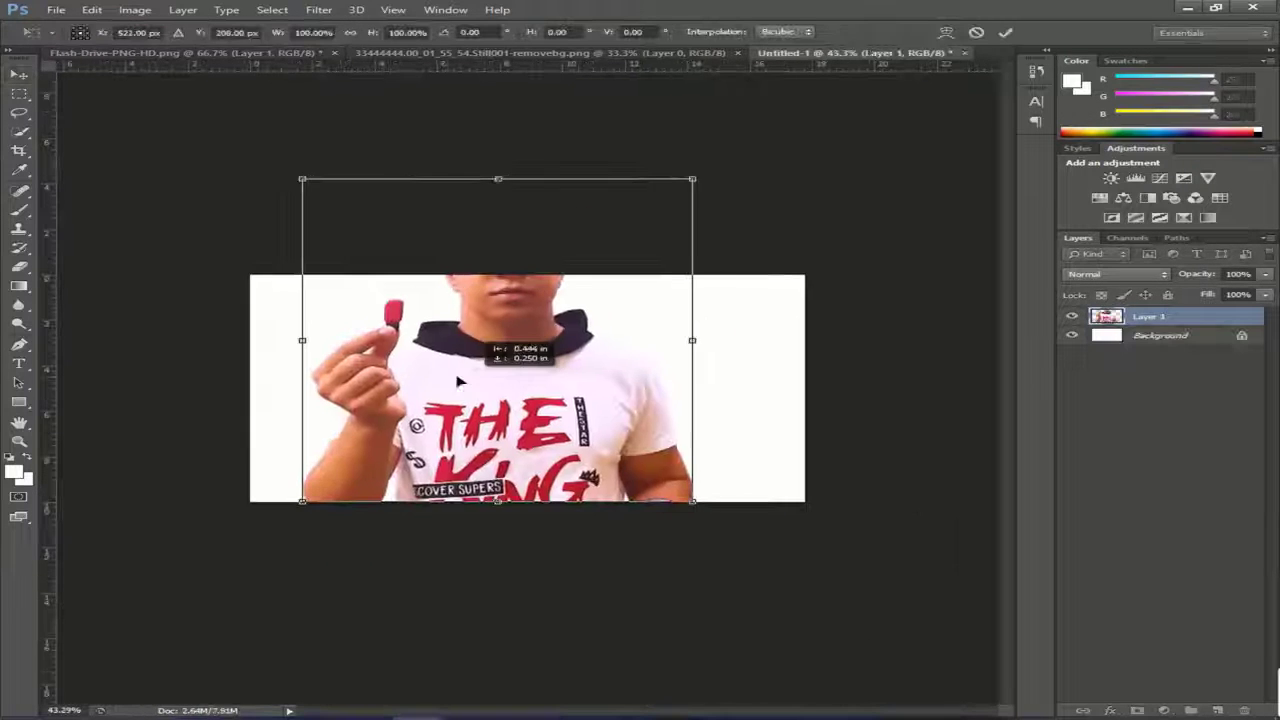
- Scale the pasted presenter down and move it left, then create another document with empty layers
{"action": "left_click_drag", "start_coordinate": [700, 177], "coordinate": [500, 323]}
{"action": "left_click_drag", "start_coordinate": [400, 420], "coordinate": [374, 420]}
{"action": "key", "text": "Return"}
{"action": "left_click", "coordinate": [56, 9]}
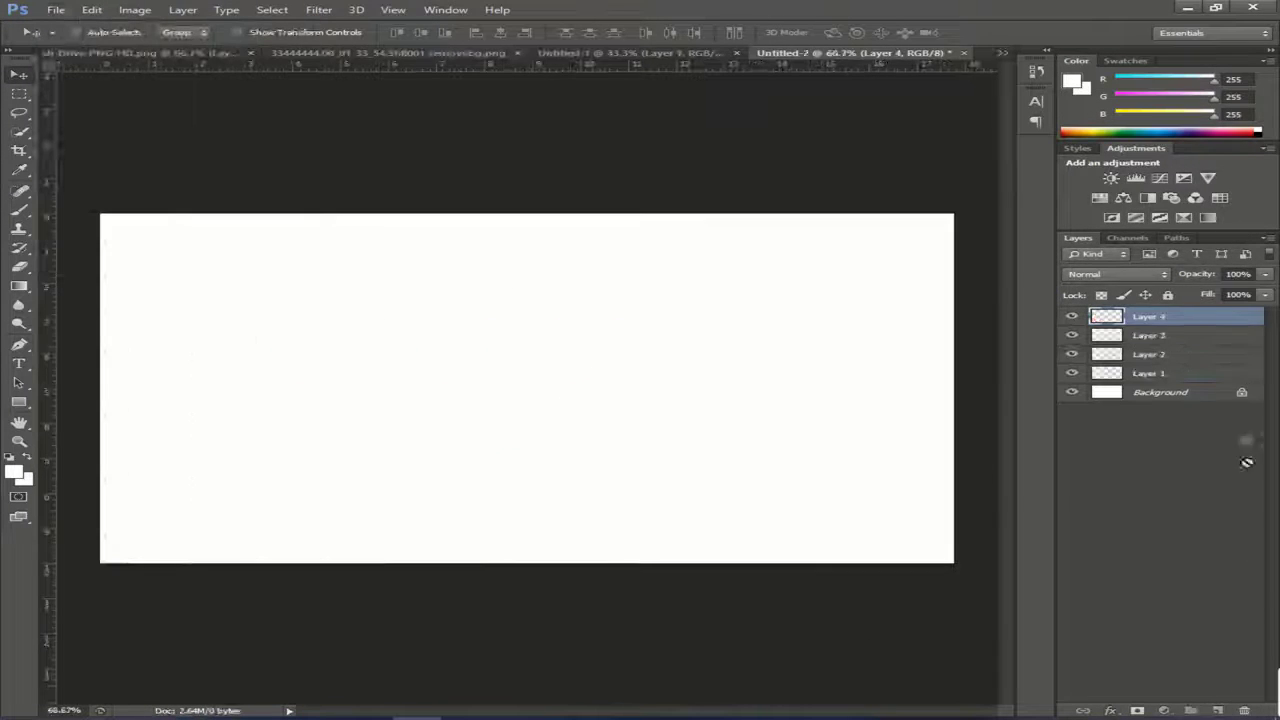
{"action": "left_click", "coordinate": [1148, 373]}
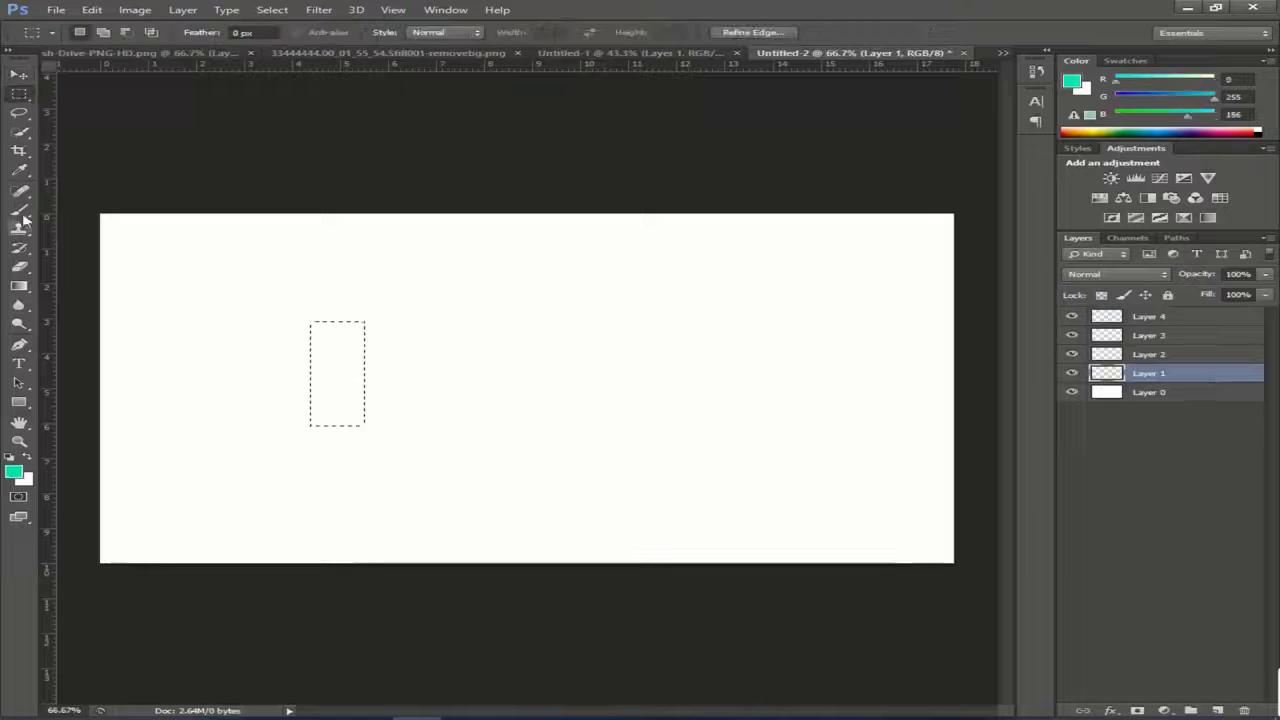
- Fill the first block teal and a second block to its right blue, each on its own layer
{"action": "key", "text": "alt+BackSpace"}
{"action": "key", "text": "alt+bracketright"}
{"action": "left_click_drag", "start_coordinate": [460, 297], "coordinate": [557, 437]}
{"action": "left_click", "coordinate": [13, 471]}
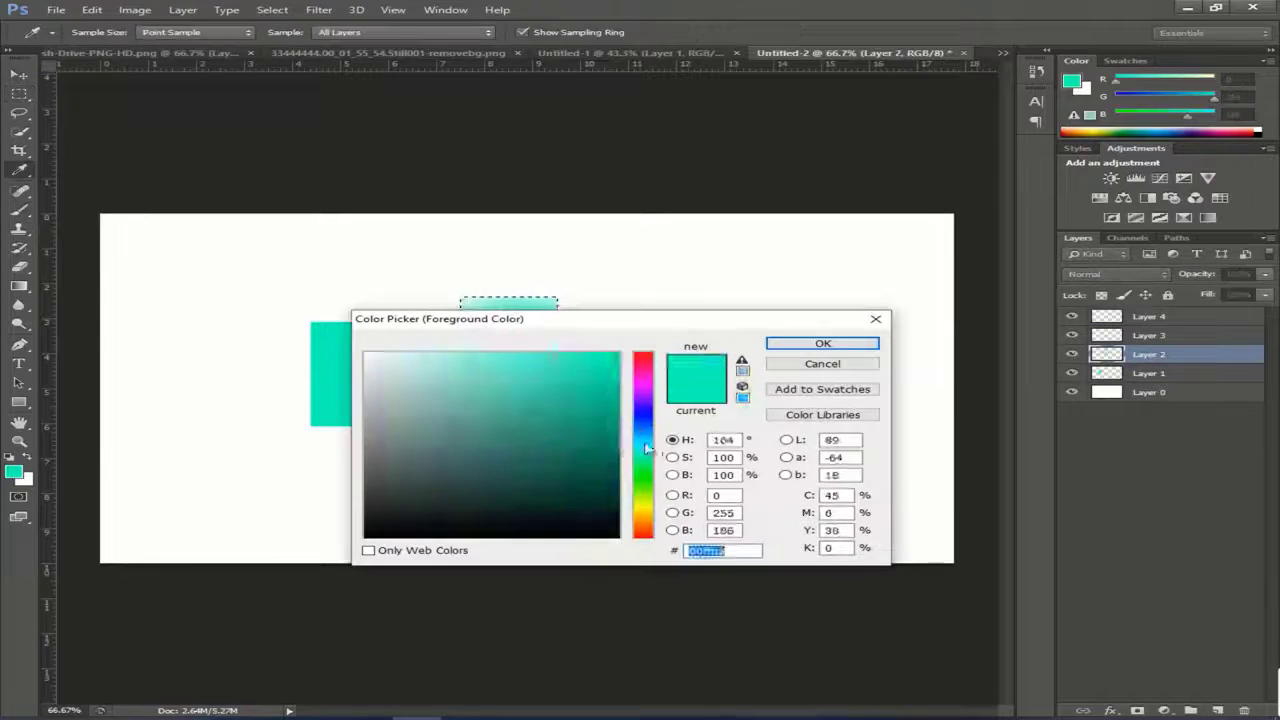
{"action": "left_click_drag", "start_coordinate": [645, 449], "coordinate": [645, 424]}
{"action": "key", "text": "Return"}
{"action": "key", "text": "alt+BackSpace"}
- On the next layer, fill a tall rectangle at the right with yellow
{"action": "key", "text": "alt+bracketright"}
{"action": "key", "text": "m"}
{"action": "left_click_drag", "start_coordinate": [748, 292], "coordinate": [812, 468]}
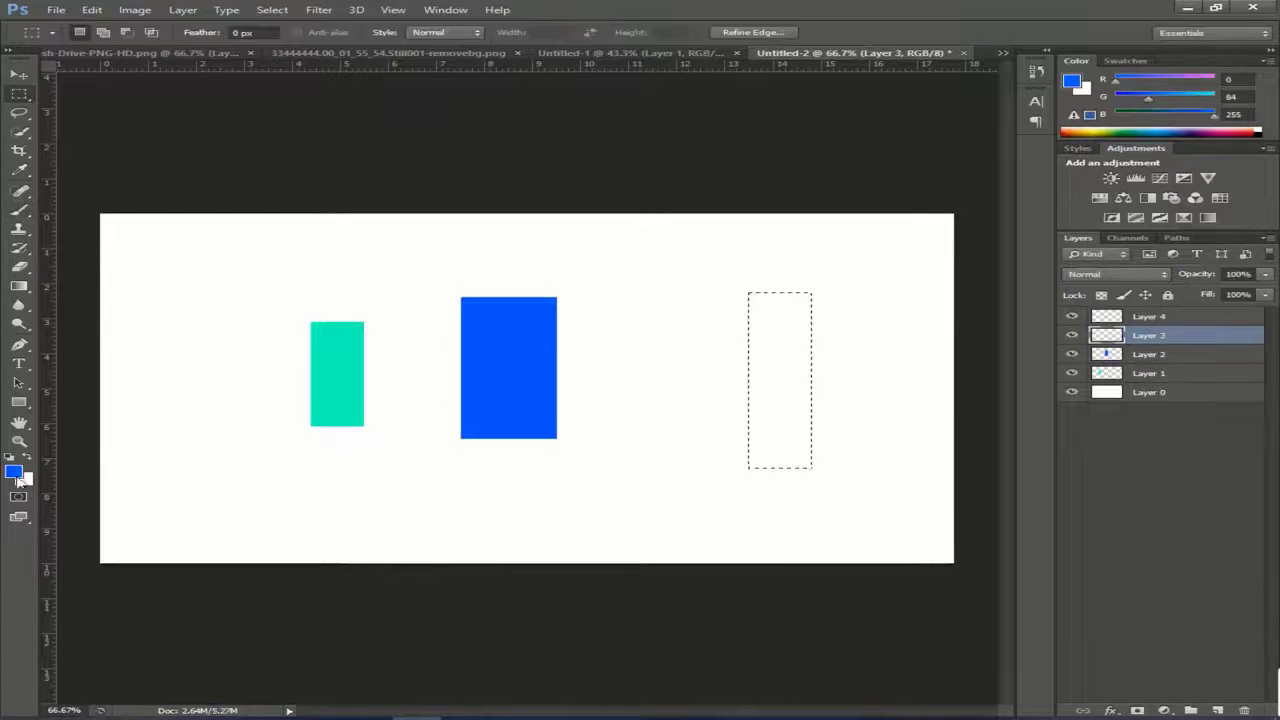
{"action": "left_click", "coordinate": [14, 472]}
{"action": "left_click_drag", "start_coordinate": [645, 424], "coordinate": [645, 540]}
{"action": "key", "text": "Return"}
{"action": "key", "text": "alt+BackSpace"}
- On the top layer, fill a lower-left rectangle with magenta, then select the teal block's layer
{"action": "key", "text": "alt+bracketright"}
{"action": "left_click_drag", "start_coordinate": [366, 460], "coordinate": [429, 545]}
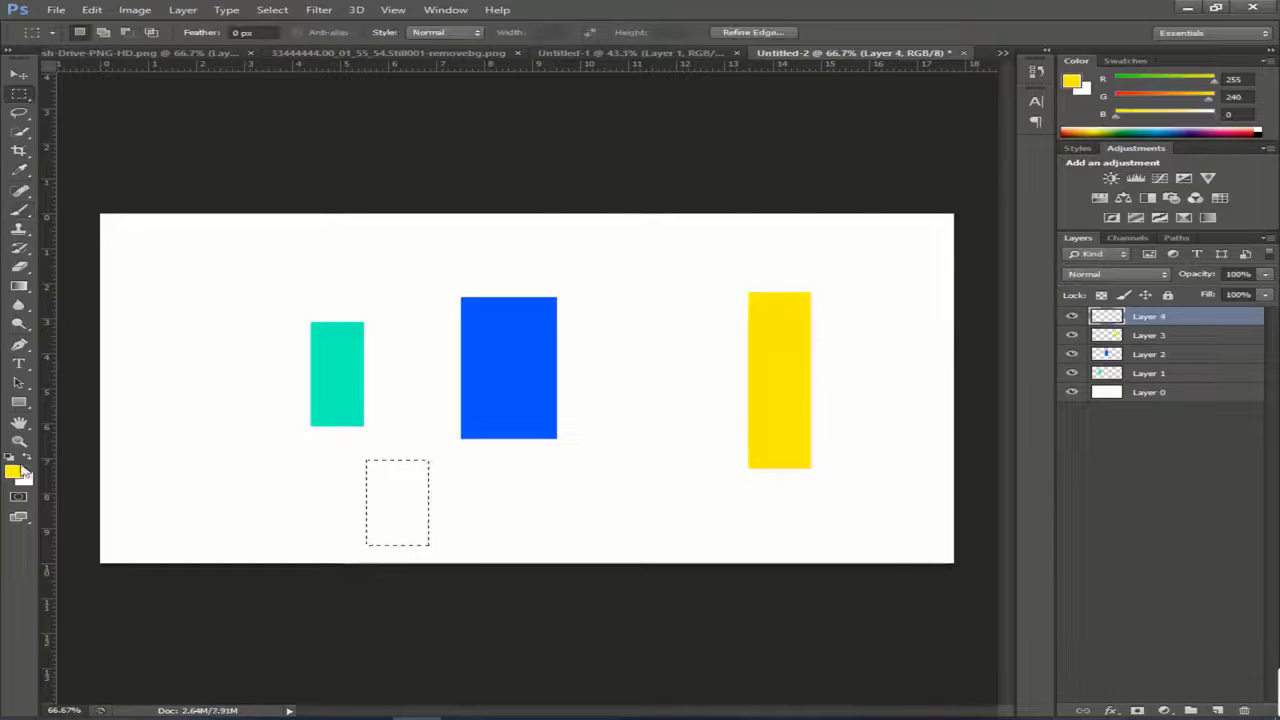
{"action": "left_click", "coordinate": [14, 472]}
{"action": "left_click_drag", "start_coordinate": [557, 511], "coordinate": [557, 383]}
{"action": "key", "text": "Return"}
{"action": "key", "text": "alt+BackSpace"}
{"action": "key", "text": "b"}
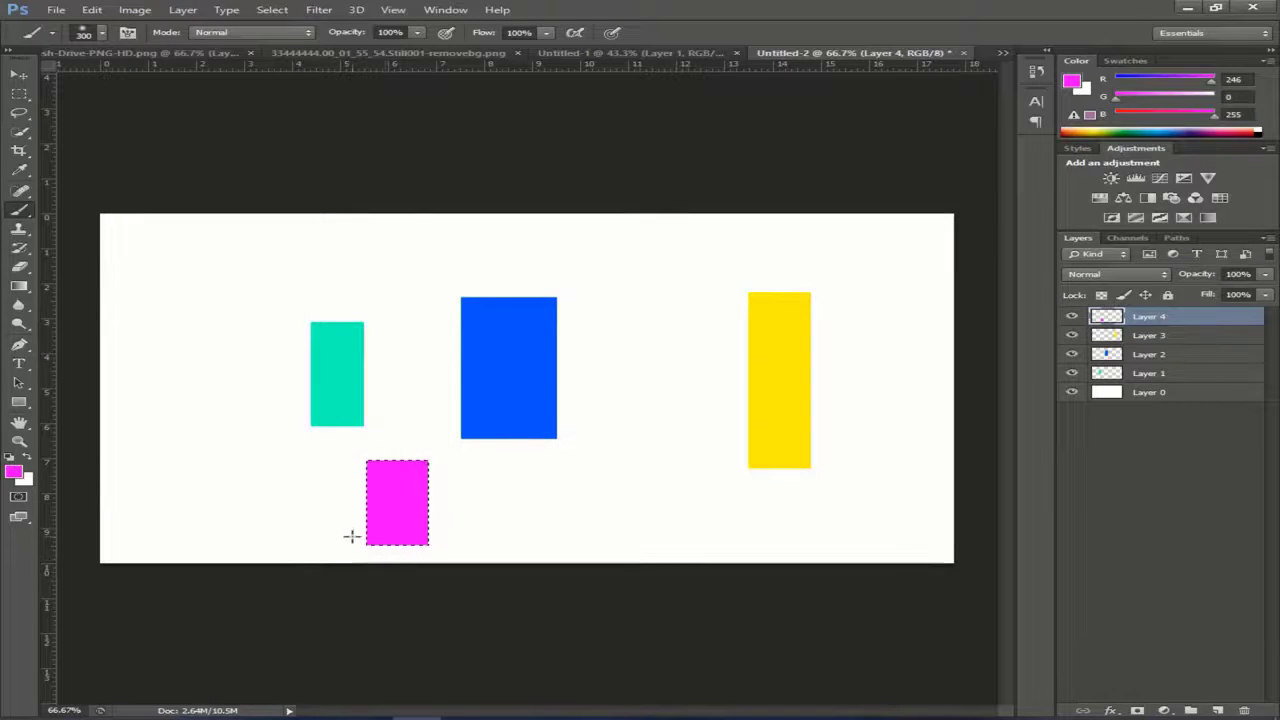
{"action": "left_click", "coordinate": [1216, 374]}
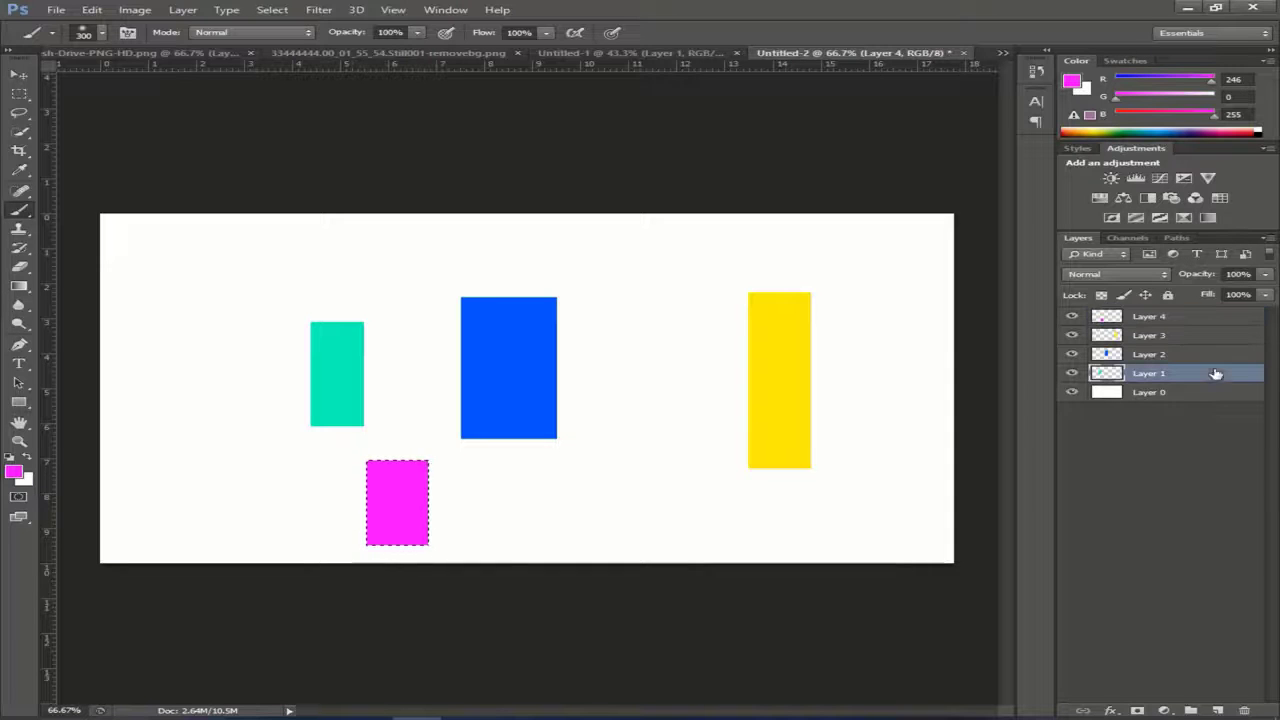
- Clear the selection and rotate the teal block into a horizontal bar
{"action": "key", "text": "m"}
{"action": "right_click", "coordinate": [400, 492]}
{"action": "left_click", "coordinate": [482, 184]}
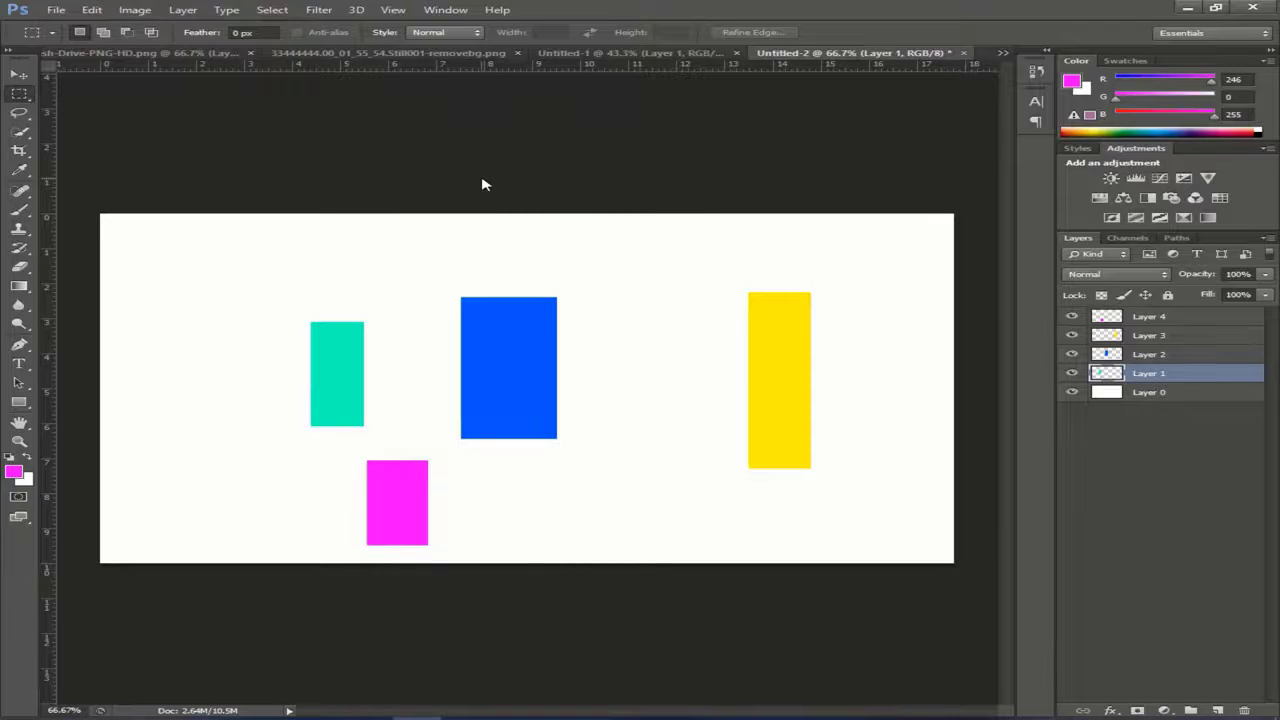
{"action": "key", "text": "ctrl+t"}
{"action": "left_click_drag", "start_coordinate": [383, 366], "coordinate": [336, 258]}
{"action": "key", "text": "Return"}
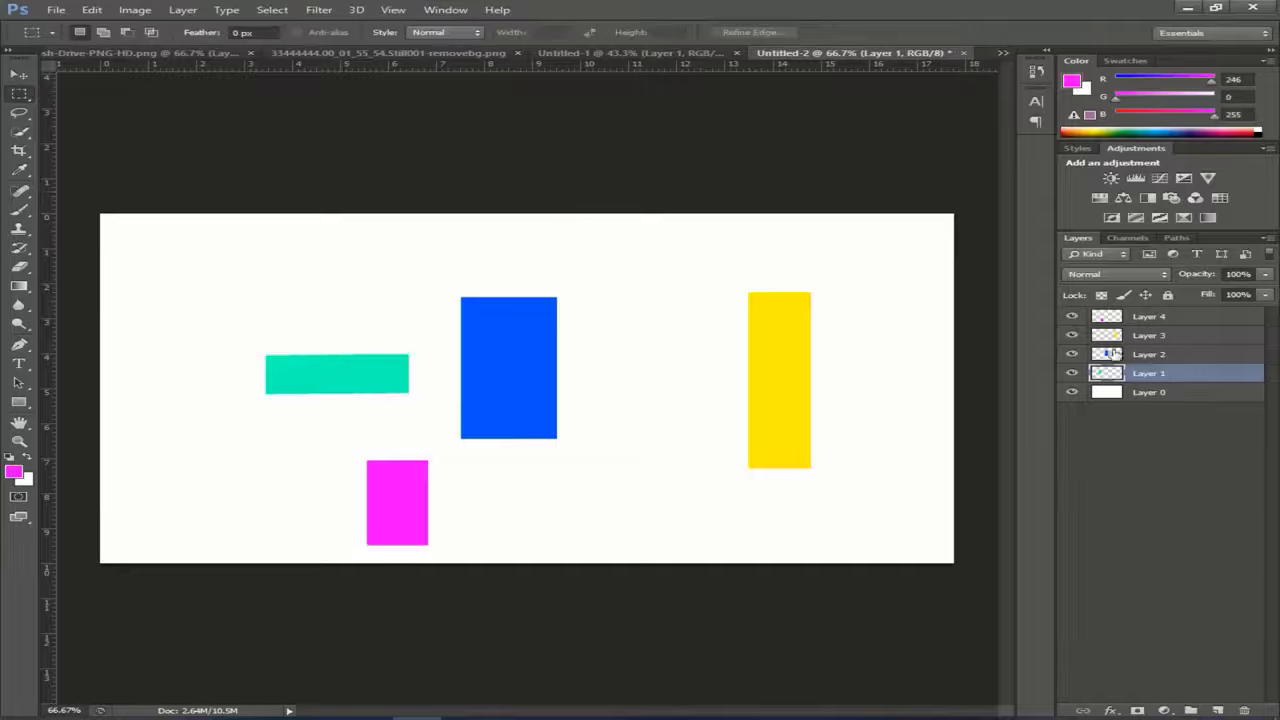
- Turn the blue block horizontal and lay it over the teal bar
{"action": "key", "text": "alt+bracketright"}
{"action": "key", "text": "ctrl+t"}
{"action": "left_click_drag", "start_coordinate": [575, 368], "coordinate": [510, 301]}
{"action": "left_click_drag", "start_coordinate": [606, 403], "coordinate": [338, 378]}
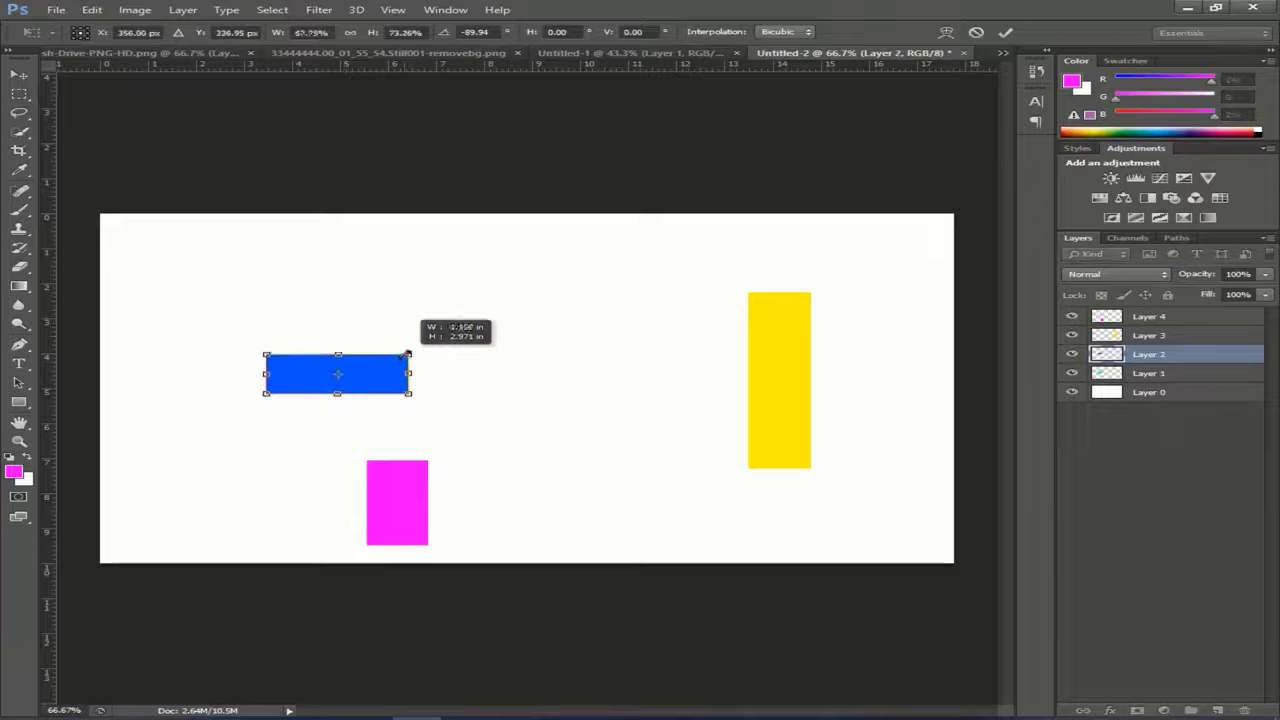
{"action": "key", "text": "Return"}
- Rotate, shorten and place the yellow bar onto the blue bar
{"action": "key", "text": "alt+bracketright"}
{"action": "key", "text": "ctrl+t"}
{"action": "left_click_drag", "start_coordinate": [780, 380], "coordinate": [428, 340]}
{"action": "left_click_drag", "start_coordinate": [472, 248], "coordinate": [371, 266]}
{"action": "left_click_drag", "start_coordinate": [371, 266], "coordinate": [360, 258]}
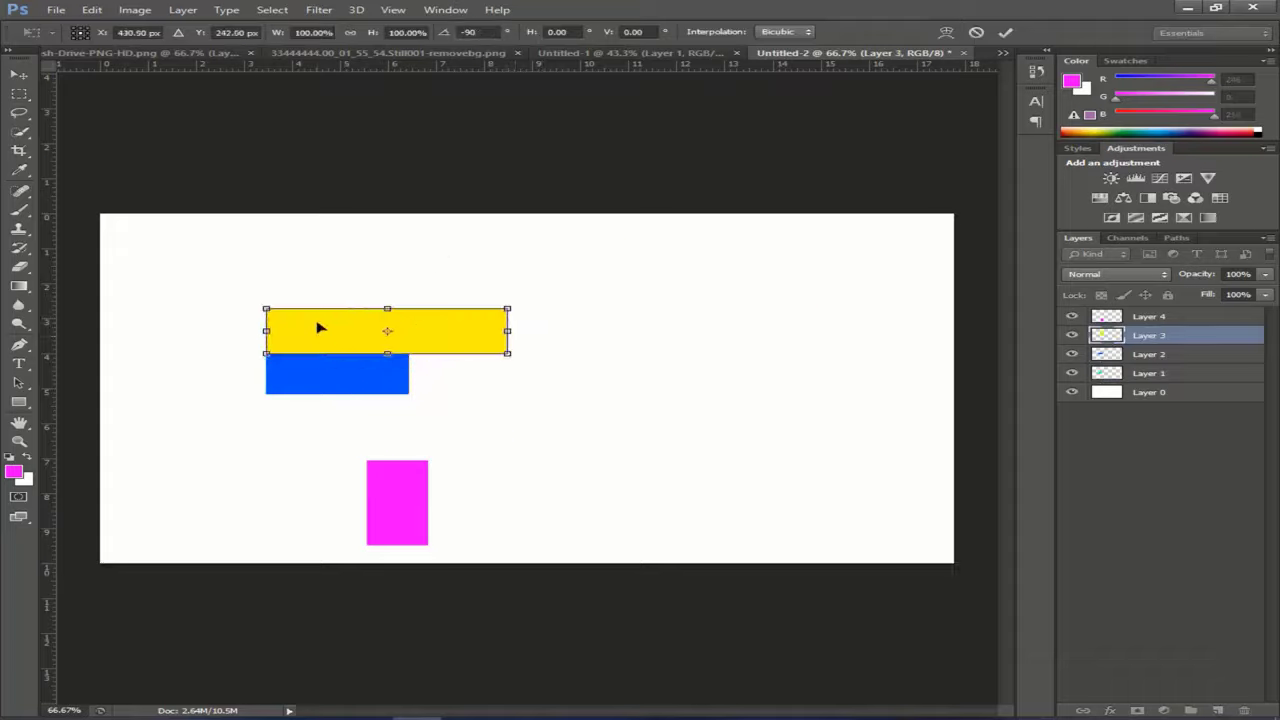
{"action": "left_click_drag", "start_coordinate": [509, 330], "coordinate": [408, 330]}
{"action": "left_click_drag", "start_coordinate": [385, 340], "coordinate": [385, 383]}
{"action": "key", "text": "Return"}
- Straighten the magenta block to 0°, move it onto the yellow bar and nudge it up
{"action": "key", "text": "alt+bracketright"}
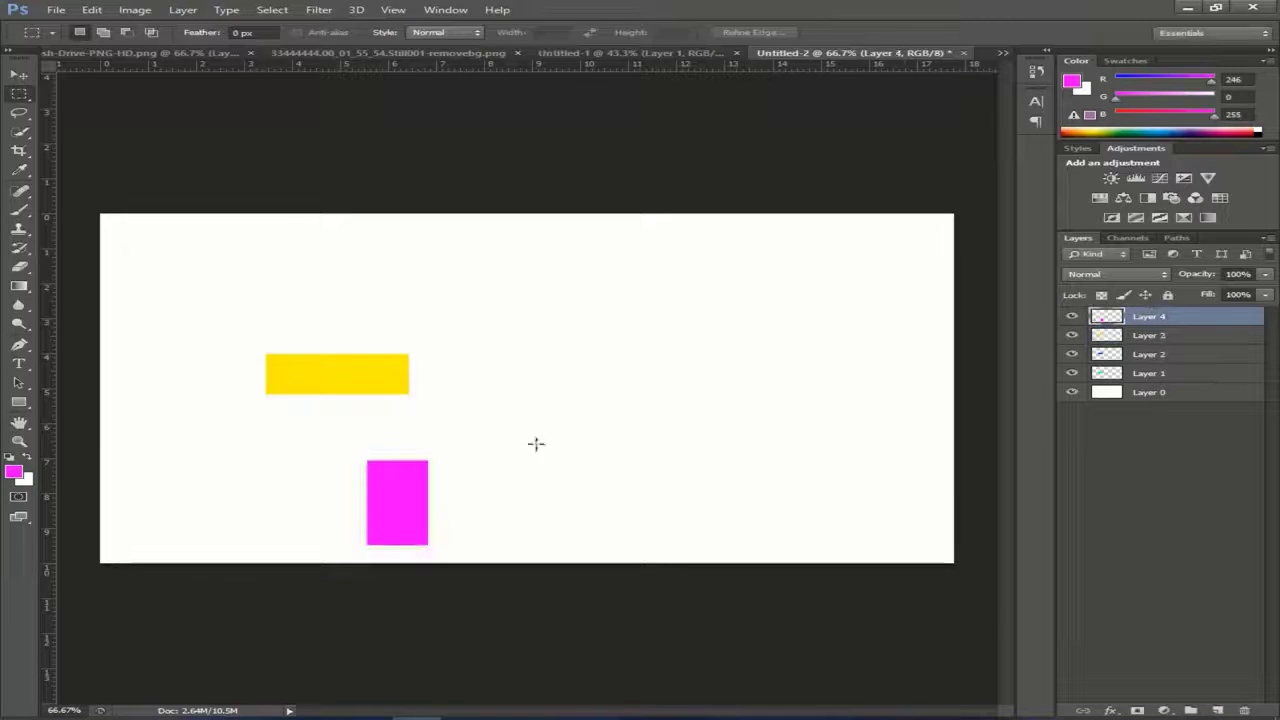
{"action": "key", "text": "ctrl+t"}
{"action": "left_click_drag", "start_coordinate": [534, 443], "coordinate": [510, 421]}
{"action": "type", "text": "0"}
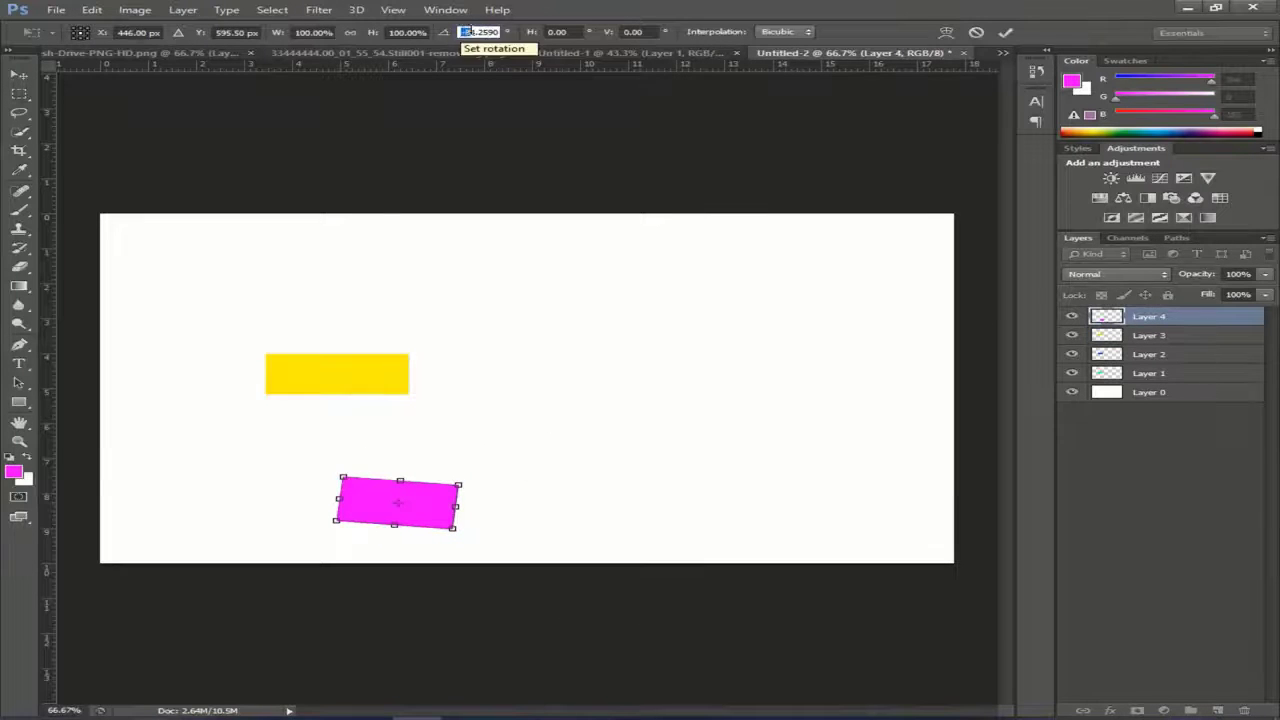
{"action": "key", "text": "Return"}
{"action": "key", "text": "Return"}
{"action": "left_click_drag", "start_coordinate": [404, 505], "coordinate": [406, 351]}
{"action": "key", "text": "ctrl+t"}
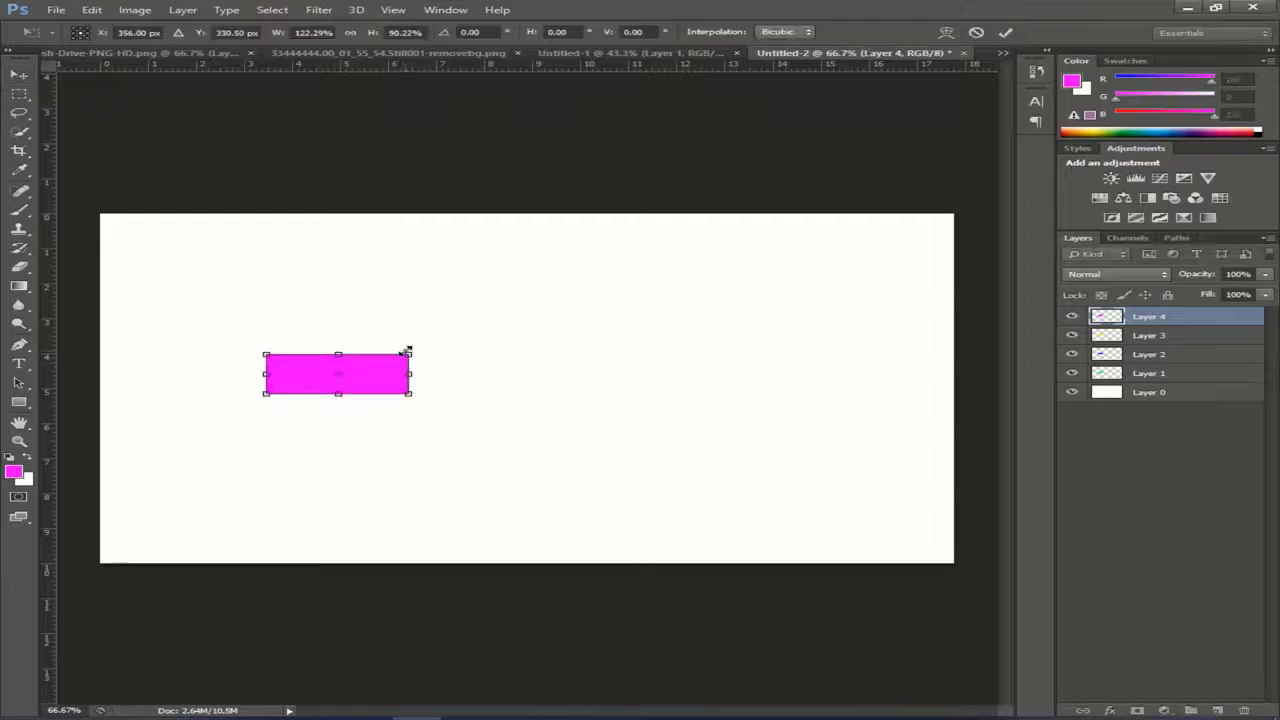
{"action": "key", "text": "Return"}
{"action": "key", "text": "shift+Up"}
{"action": "key", "text": "shift+Up"}
{"action": "key", "text": "shift+Up"}
{"action": "key", "text": "shift+Up"}
{"action": "key", "text": "shift+Up"}
{"action": "key", "text": "shift+Up"}
{"action": "key", "text": "shift+Up"}
{"action": "key", "text": "shift+Up"}
{"action": "key", "text": "shift+Up"}
{"action": "key", "text": "shift+Up"}
- Nudge the blue and yellow bars into their stacked positions
{"action": "left_click", "coordinate": [1130, 357]}
{"action": "key", "text": "shift+Up"}
{"action": "key", "text": "shift+Up"}
{"action": "key", "text": "shift+Up"}
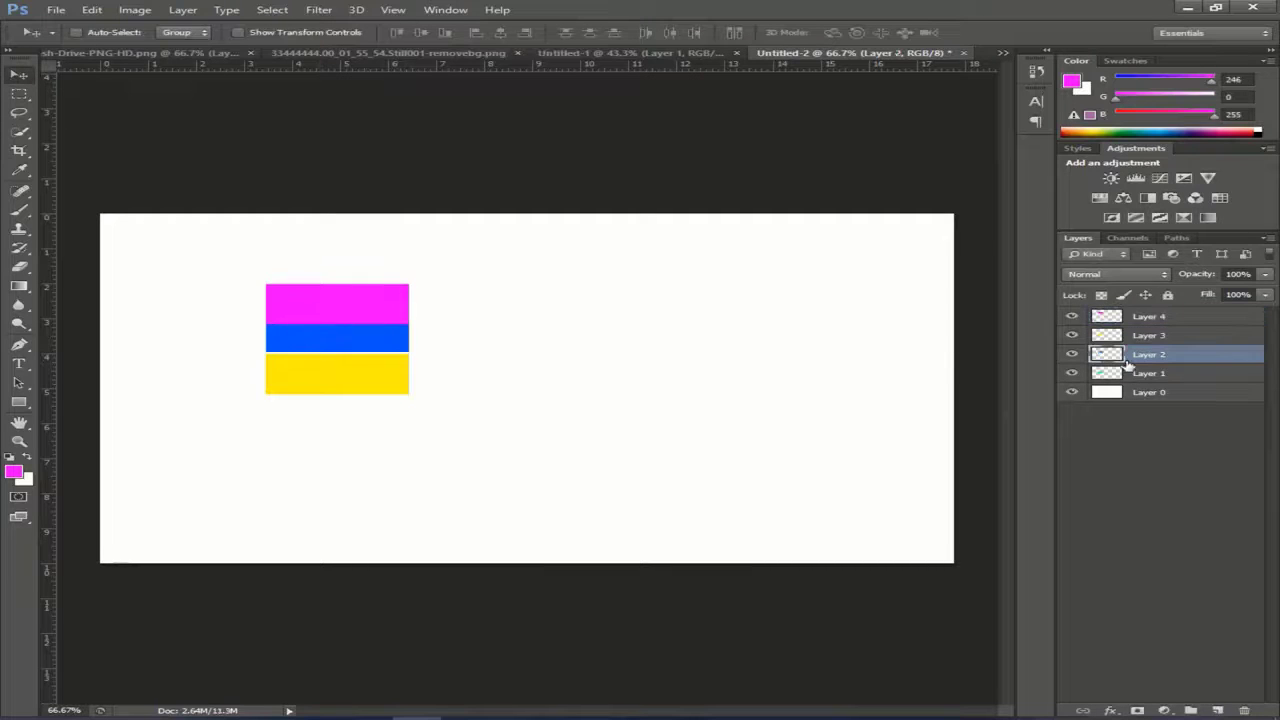
{"action": "left_click", "coordinate": [1162, 338]}
{"action": "key", "text": "shift+Up"}
{"action": "key", "text": "shift+Up"}
{"action": "key", "text": "shift+Up"}
{"action": "key", "text": "shift+Up"}
{"action": "key", "text": "shift+Up"}
{"action": "key", "text": "shift+Up"}
{"action": "key", "text": "shift+Up"}
{"action": "key", "text": "shift+Up"}
{"action": "key", "text": "shift+Up"}
{"action": "key", "text": "shift+Up"}
{"action": "key", "text": "shift+Up"}
{"action": "key", "text": "shift+Up"}
{"action": "key", "text": "shift+Up"}
{"action": "key", "text": "shift+Up"}
{"action": "key", "text": "shift+Up"}
{"action": "key", "text": "shift+Up"}
{"action": "key", "text": "shift+Up"}
{"action": "key", "text": "shift+Up"}
{"action": "key", "text": "shift+Down"}
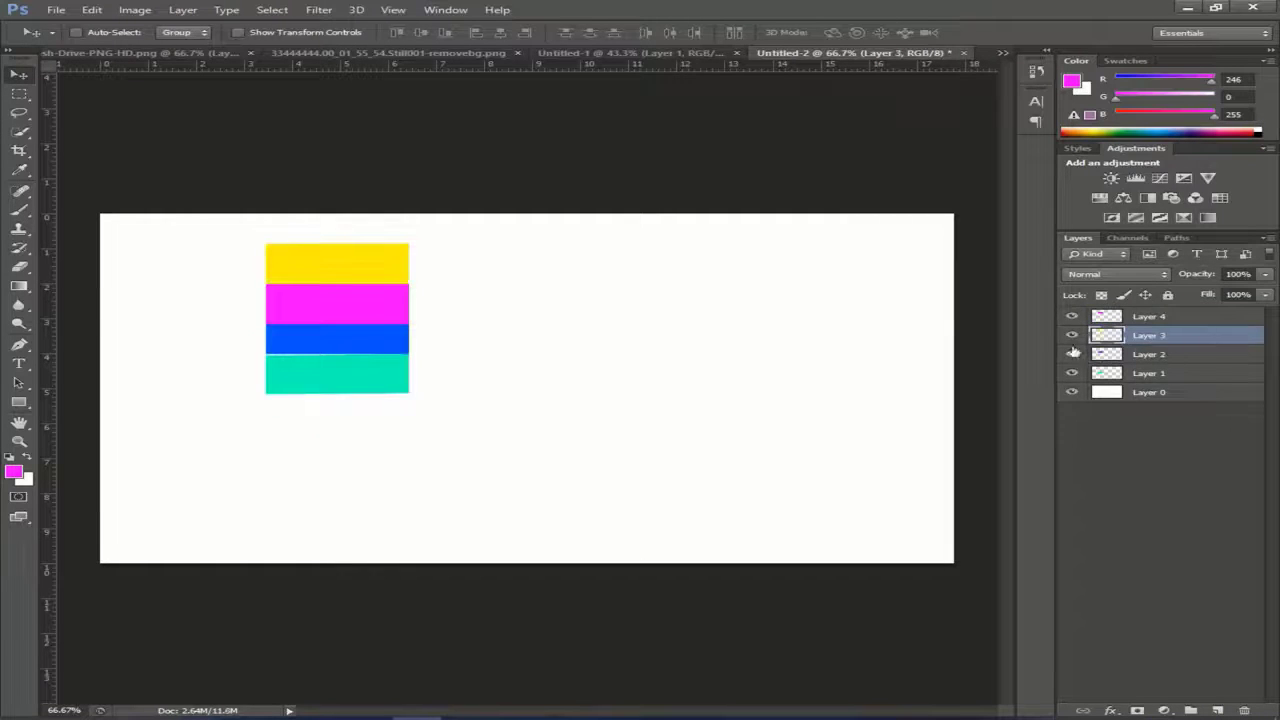
- Merge the four bar layers into one and stretch it wider to the right
{"action": "left_click", "coordinate": [1159, 372]}
{"action": "left_click", "coordinate": [1150, 318], "text": "shift"}
{"action": "key", "text": "ctrl+e"}
{"action": "key", "text": "ctrl+t"}
{"action": "left_click_drag", "start_coordinate": [414, 243], "coordinate": [675, 243]}
{"action": "key", "text": "Return"}
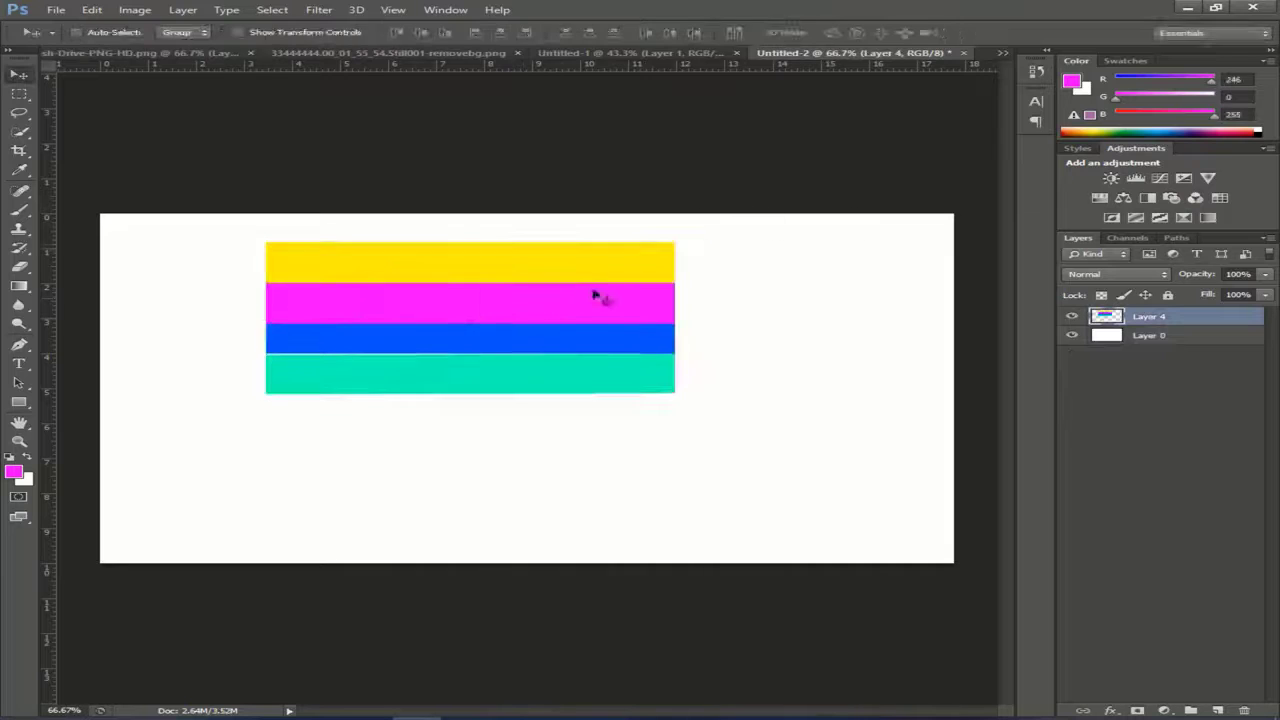
{"action": "scroll", "coordinate": [570, 326], "scroll_direction": "up", "scroll_amount": 1}
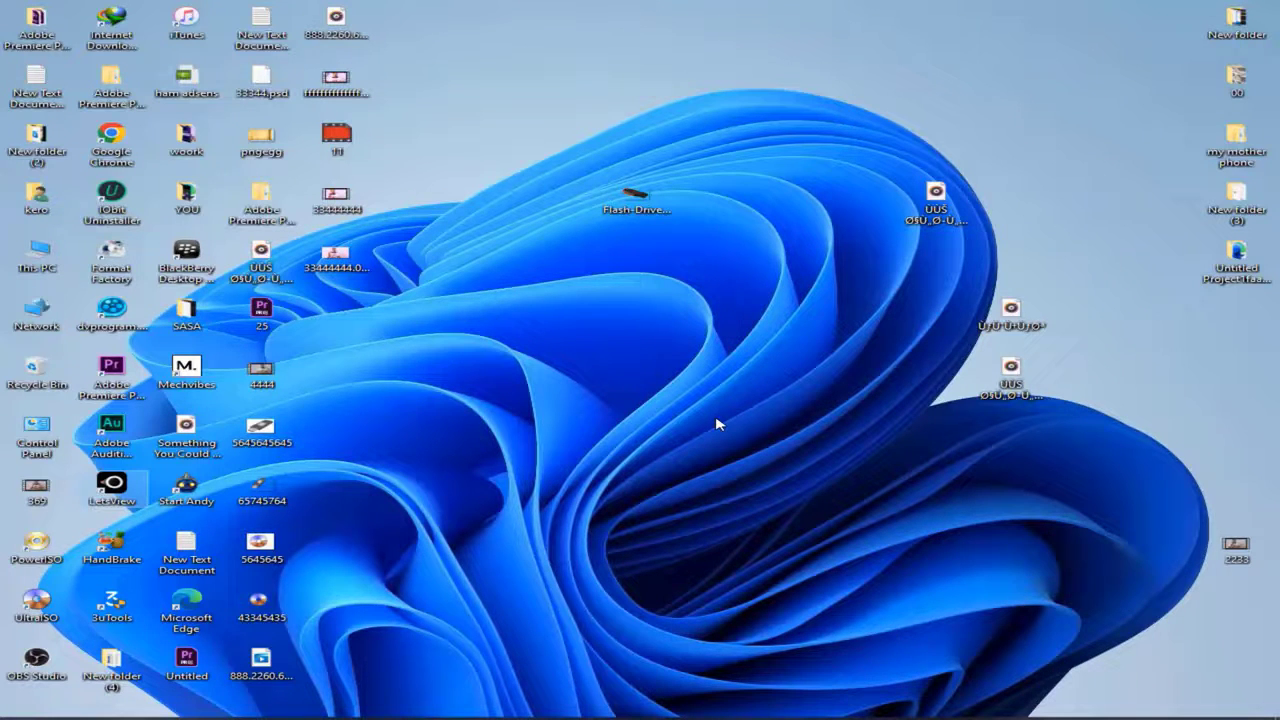
- Minimize LetsView and start a new tab in Microsoft Edge
{"action": "left_click", "coordinate": [186, 432]}
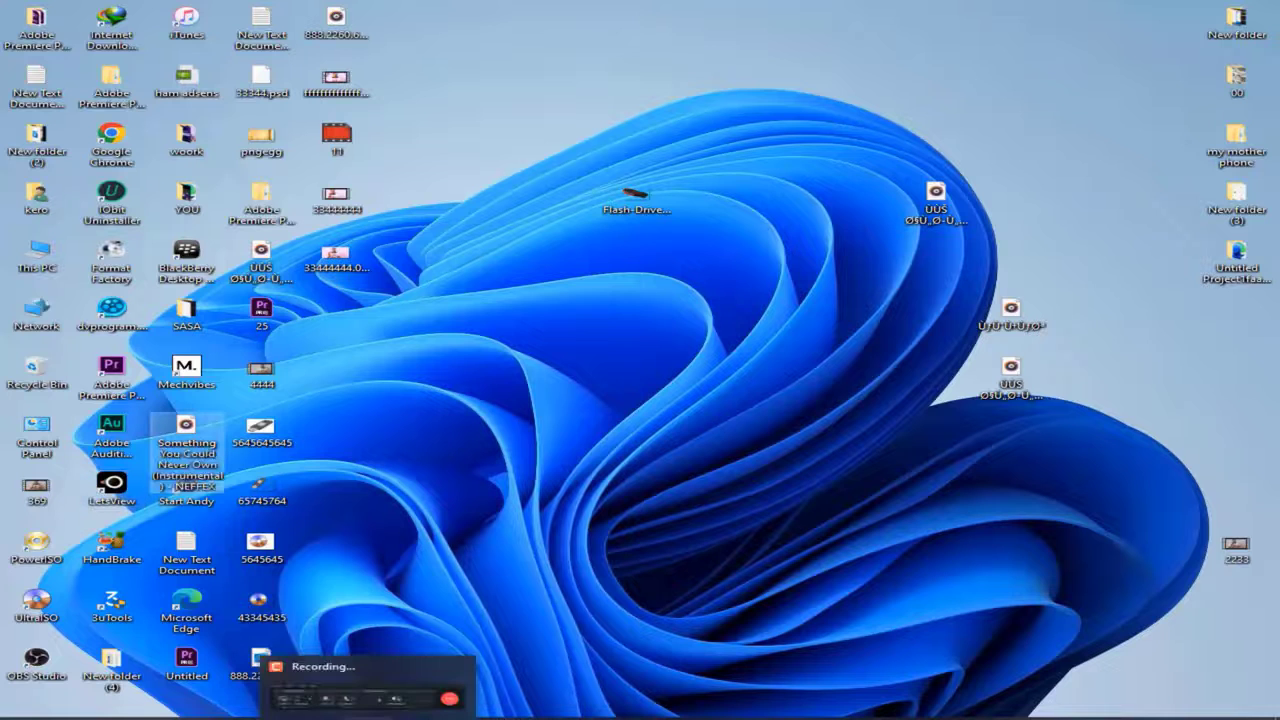
{"action": "mouse_move", "coordinate": [458, 714]}
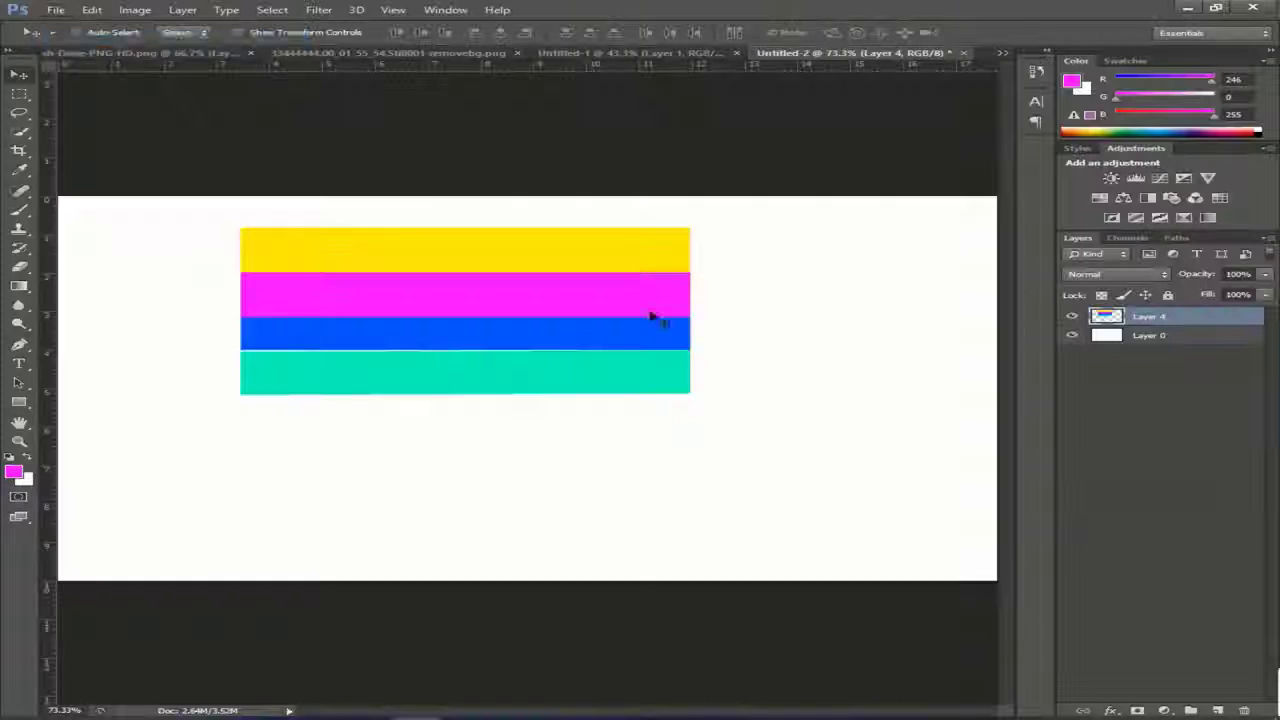
{"action": "left_click", "coordinate": [56, 9]}
{"action": "left_click", "coordinate": [80, 48]}
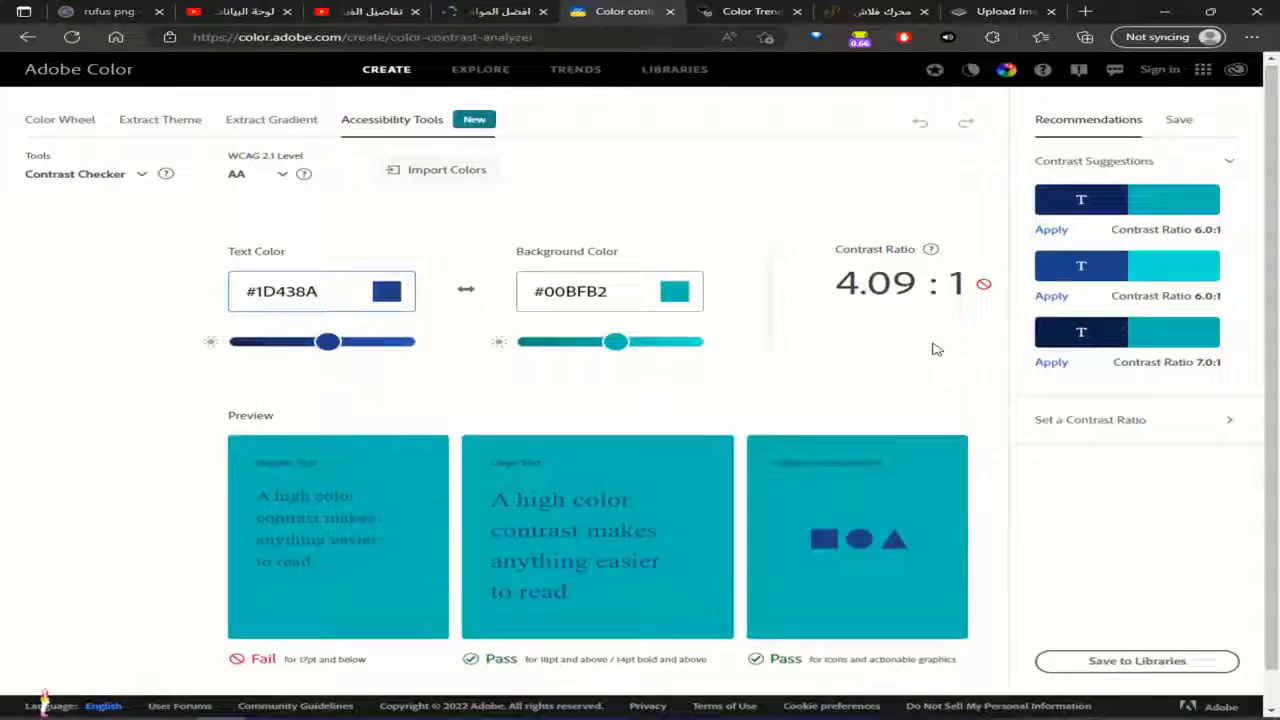
- Go to Color Hunt and pick the dark slate, brown and cream palette
{"action": "left_click", "coordinate": [512, 72]}
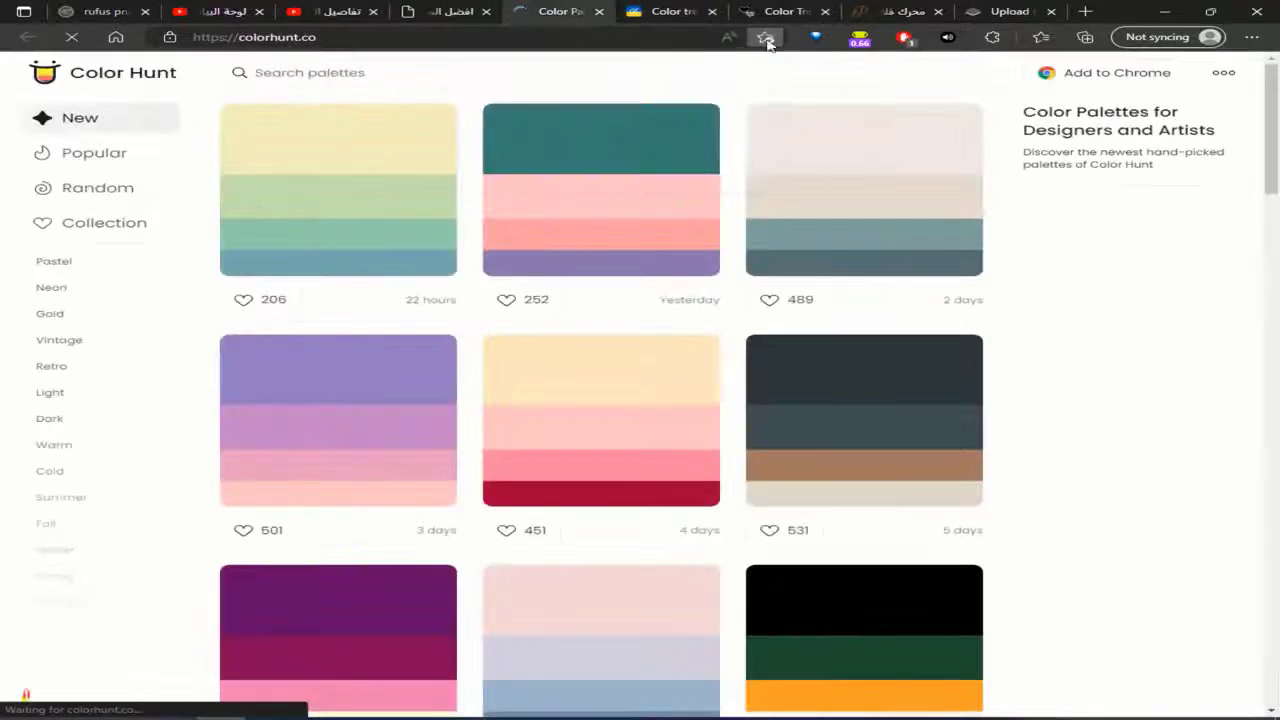
{"action": "left_click", "coordinate": [853, 475]}
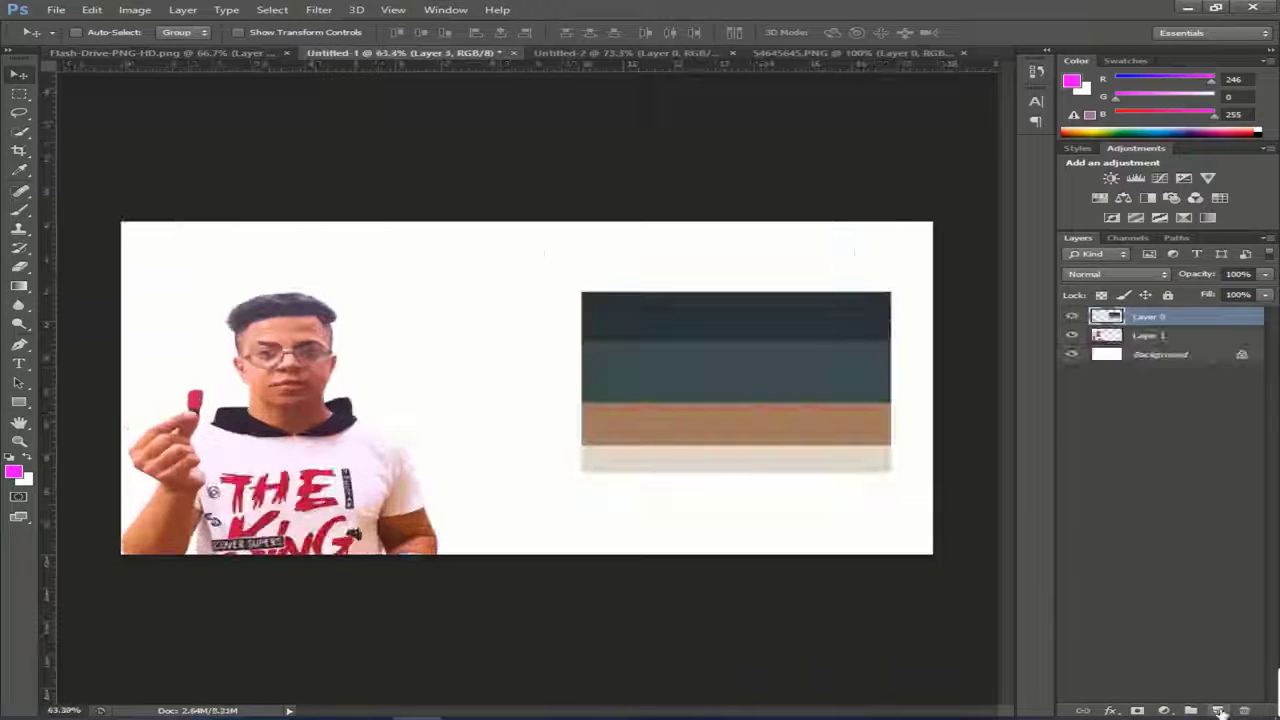
- On Layer 3, fill rectangles with the palette's beige, brown and dark colours
{"action": "left_click", "coordinate": [1147, 374]}
{"action": "left_click", "coordinate": [757, 465], "text": "alt"}
{"action": "key", "text": "alt+BackSpace"}
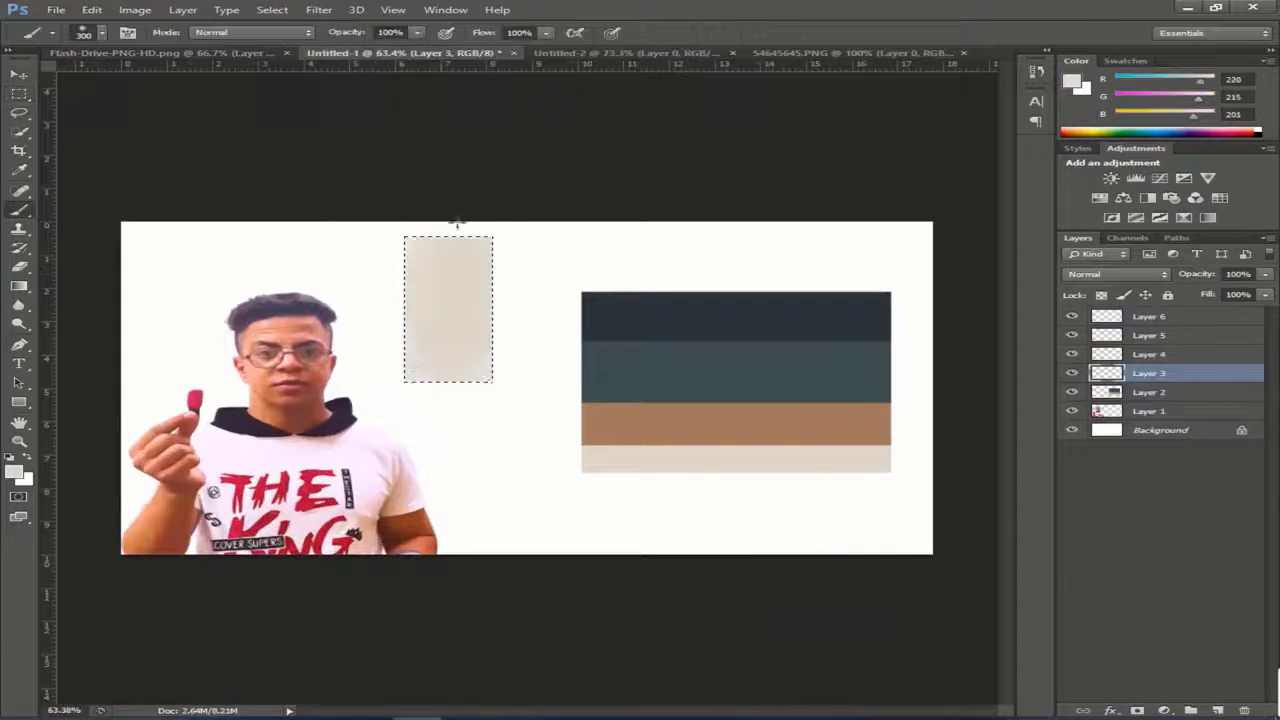
{"action": "left_click_drag", "start_coordinate": [409, 246], "coordinate": [413, 389]}
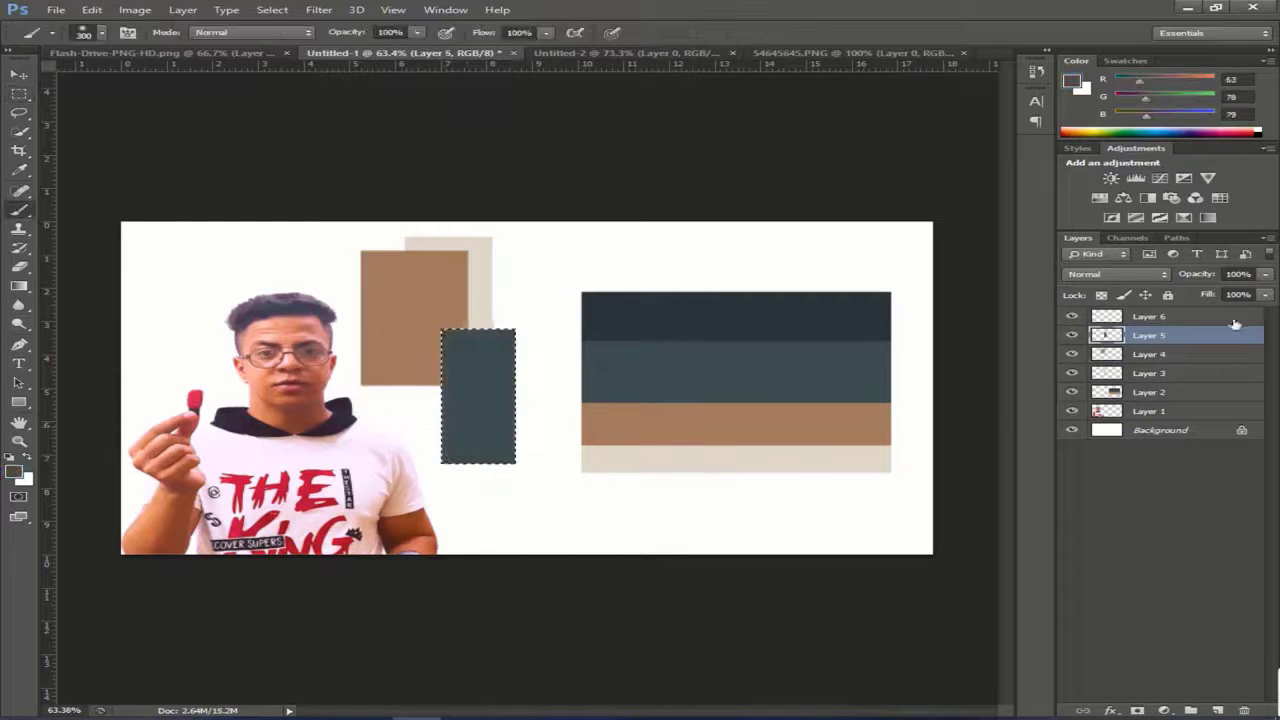
{"action": "key", "text": "alt+BackSpace"}
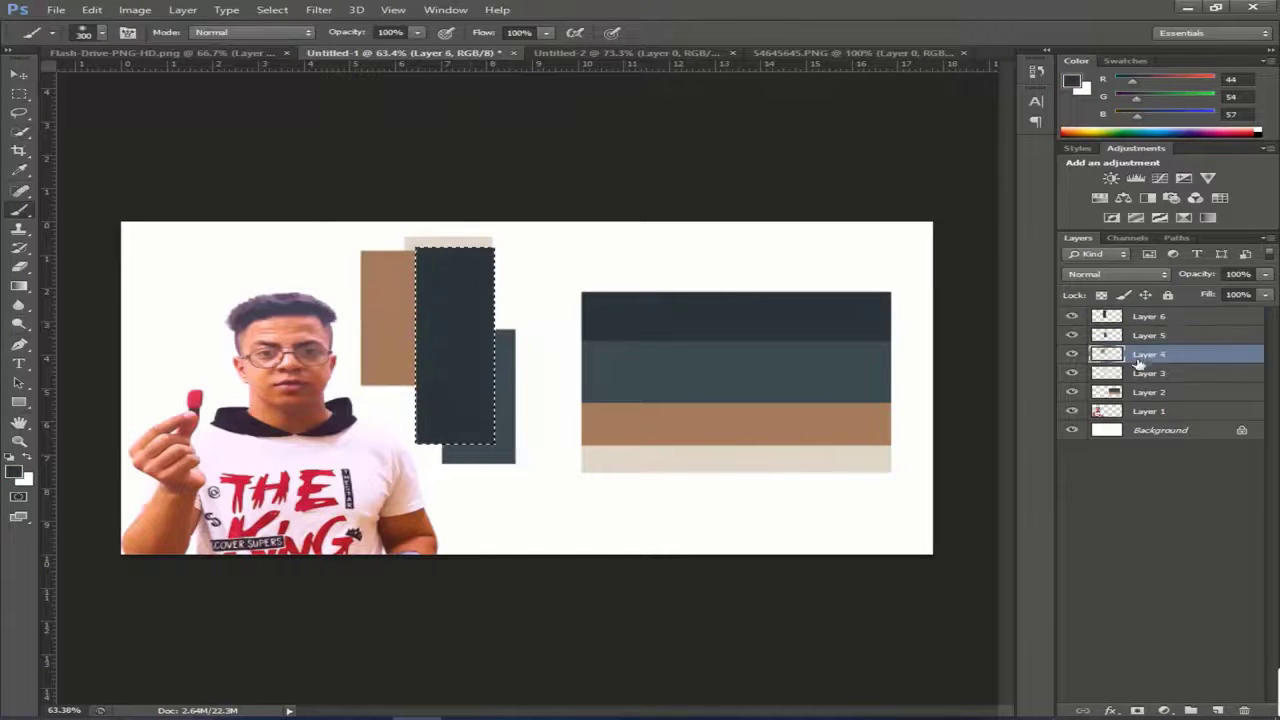
- Rotate the beige rectangle horizontal below the palette
{"action": "key", "text": "ctrl+t"}
{"action": "left_click_drag", "start_coordinate": [571, 290], "coordinate": [849, 457]}
{"action": "key", "text": "m"}
{"action": "key", "text": "Return"}
- Rotate the brown rectangle exactly 90° and place it below the palette
{"action": "left_click_drag", "start_coordinate": [388, 314], "coordinate": [703, 482]}
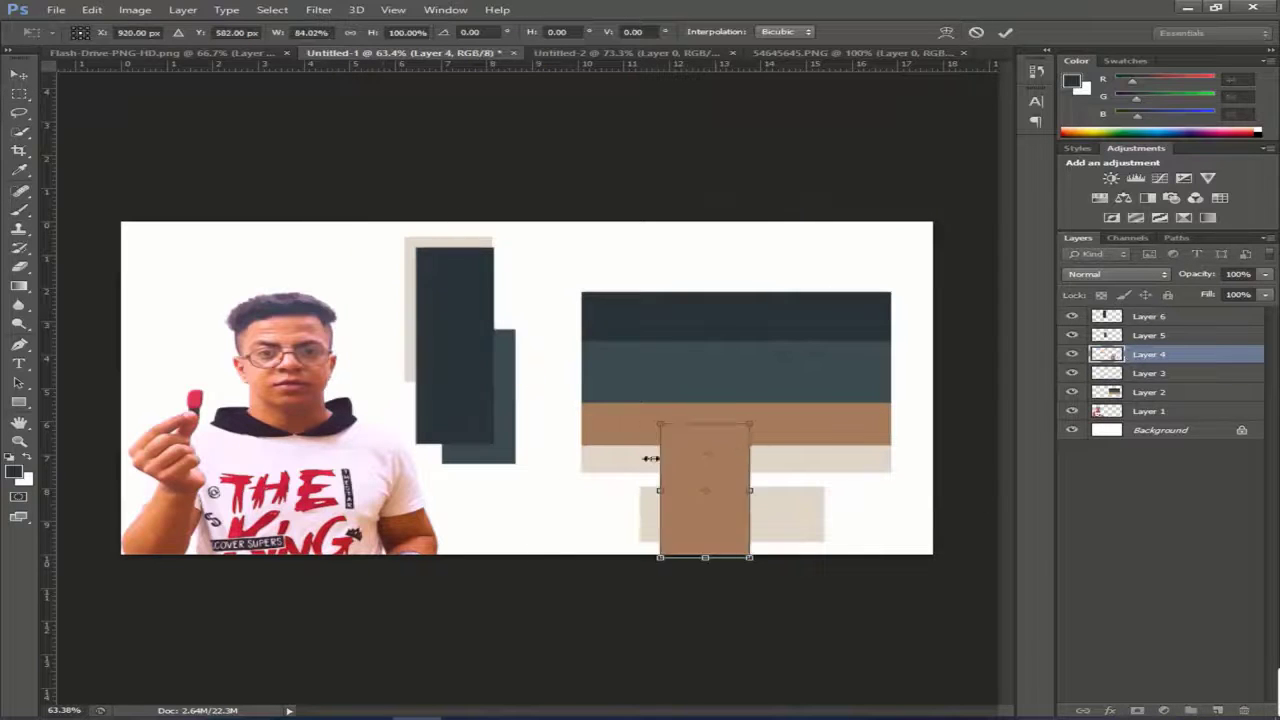
{"action": "left_click_drag", "start_coordinate": [690, 545], "coordinate": [496, 281]}
{"action": "key", "text": "Return"}
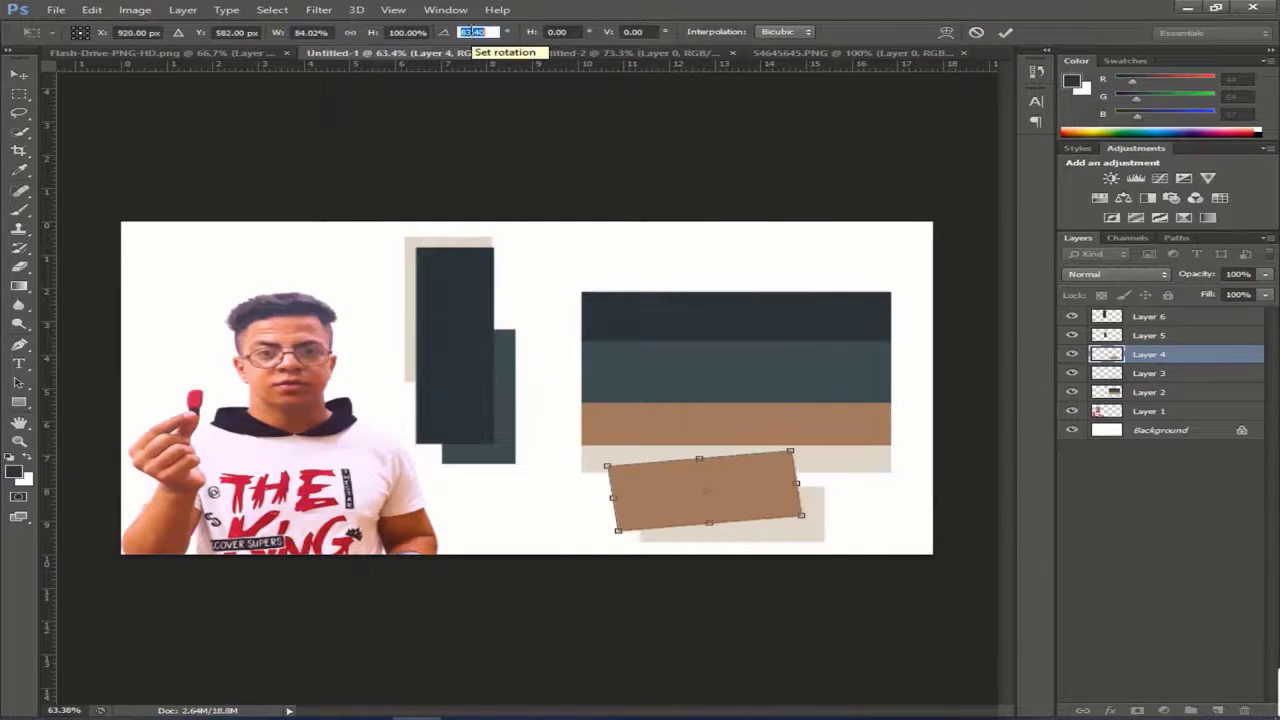
{"action": "type", "text": "90"}
{"action": "key", "text": "Return"}
{"action": "left_click_drag", "start_coordinate": [761, 497], "coordinate": [788, 522]}
{"action": "key", "text": "Return"}
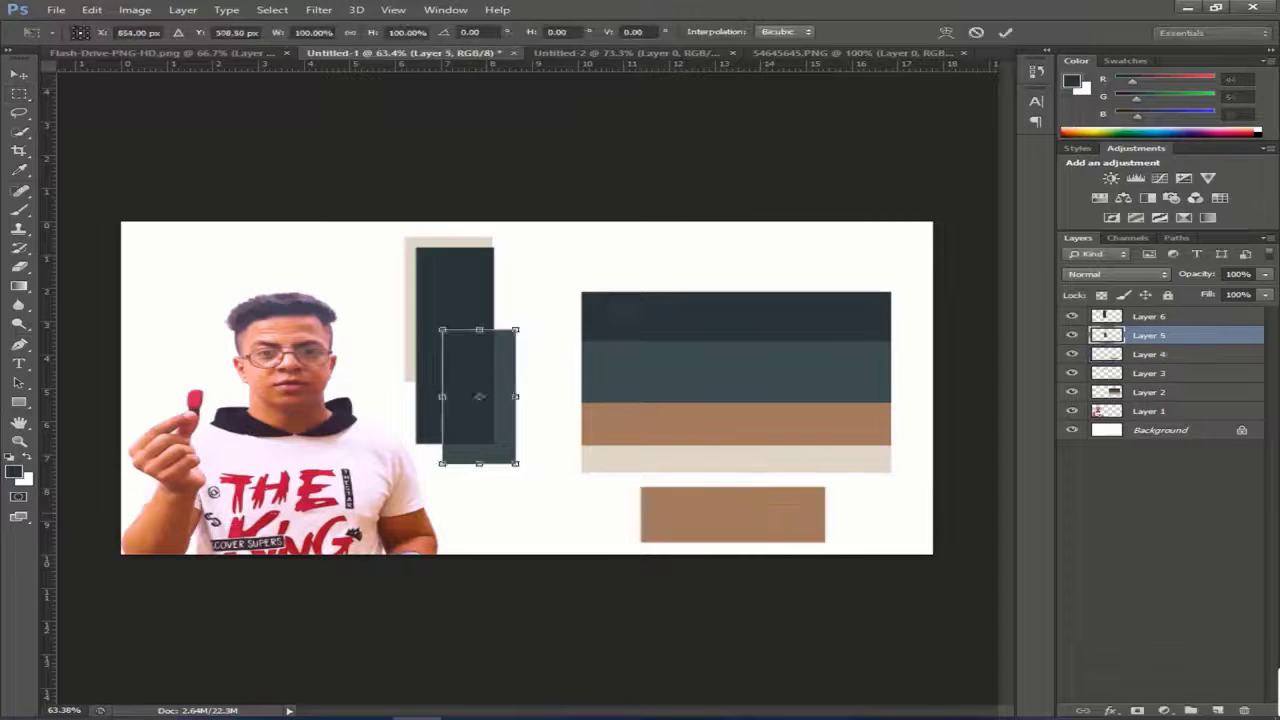
- Turn the slate and dark rectangles into horizontal bars, the dark one just above the slate
{"action": "left_click_drag", "start_coordinate": [672, 450], "coordinate": [746, 507]}
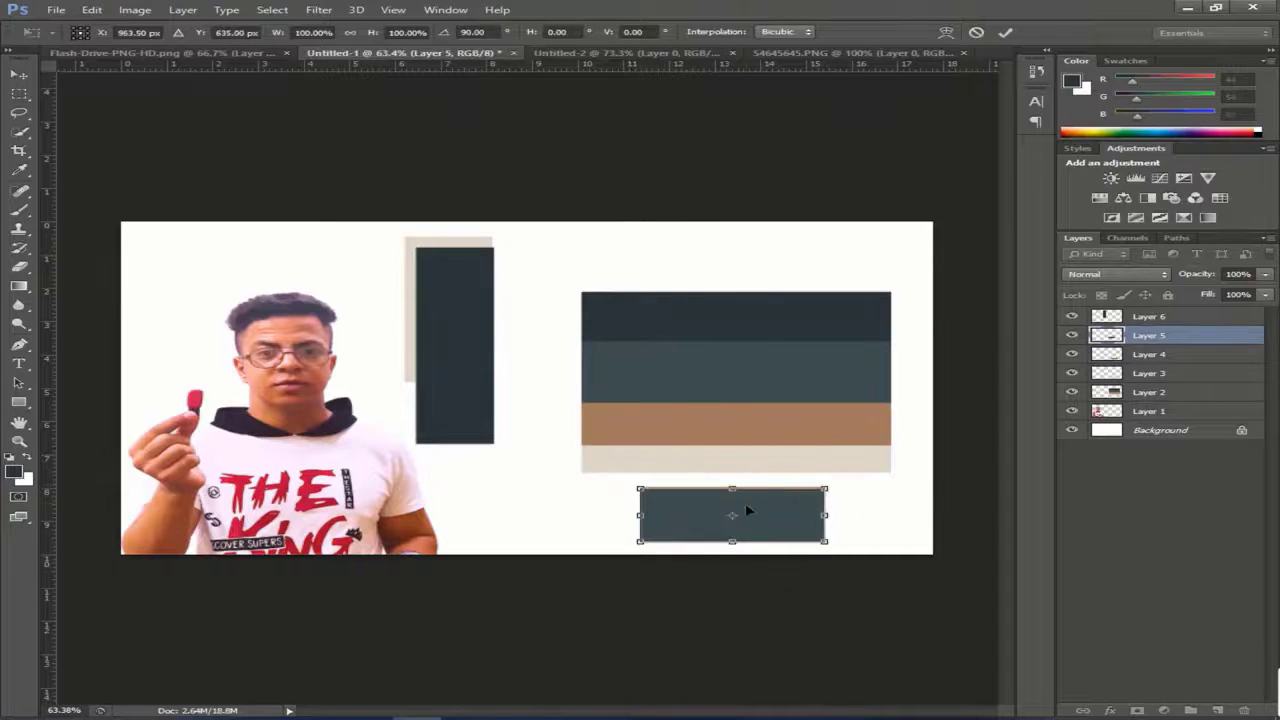
{"action": "key", "text": "Return"}
{"action": "key", "text": "ctrl+t"}
{"action": "left_click_drag", "start_coordinate": [470, 270], "coordinate": [570, 392]}
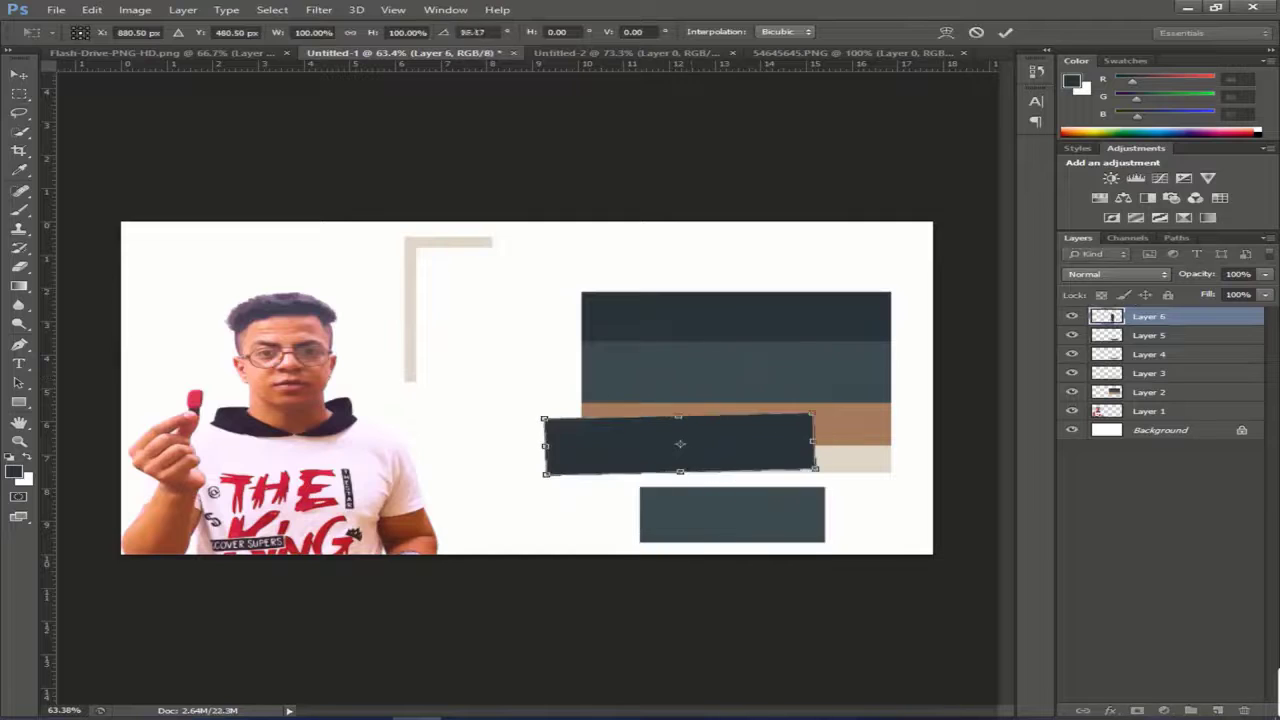
{"action": "left_click_drag", "start_coordinate": [707, 433], "coordinate": [825, 505]}
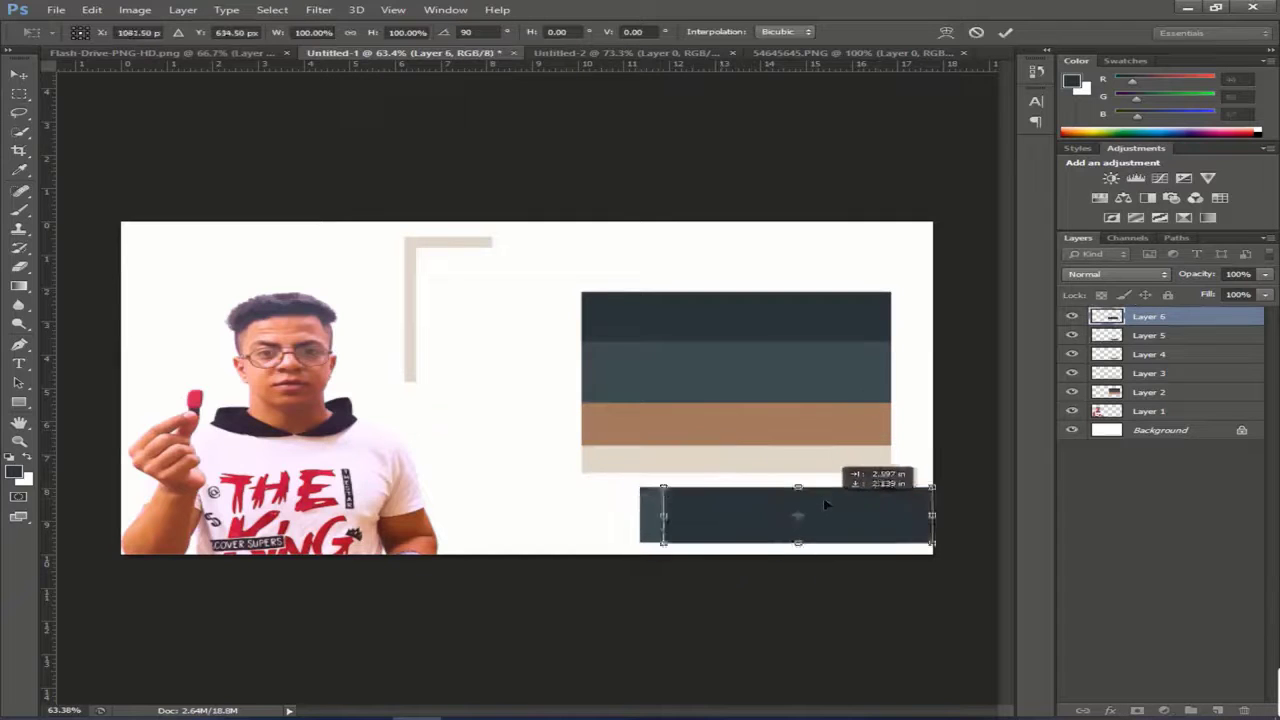
{"action": "left_click", "coordinate": [20, 75]}
{"action": "left_click_drag", "start_coordinate": [697, 516], "coordinate": [696, 461]}
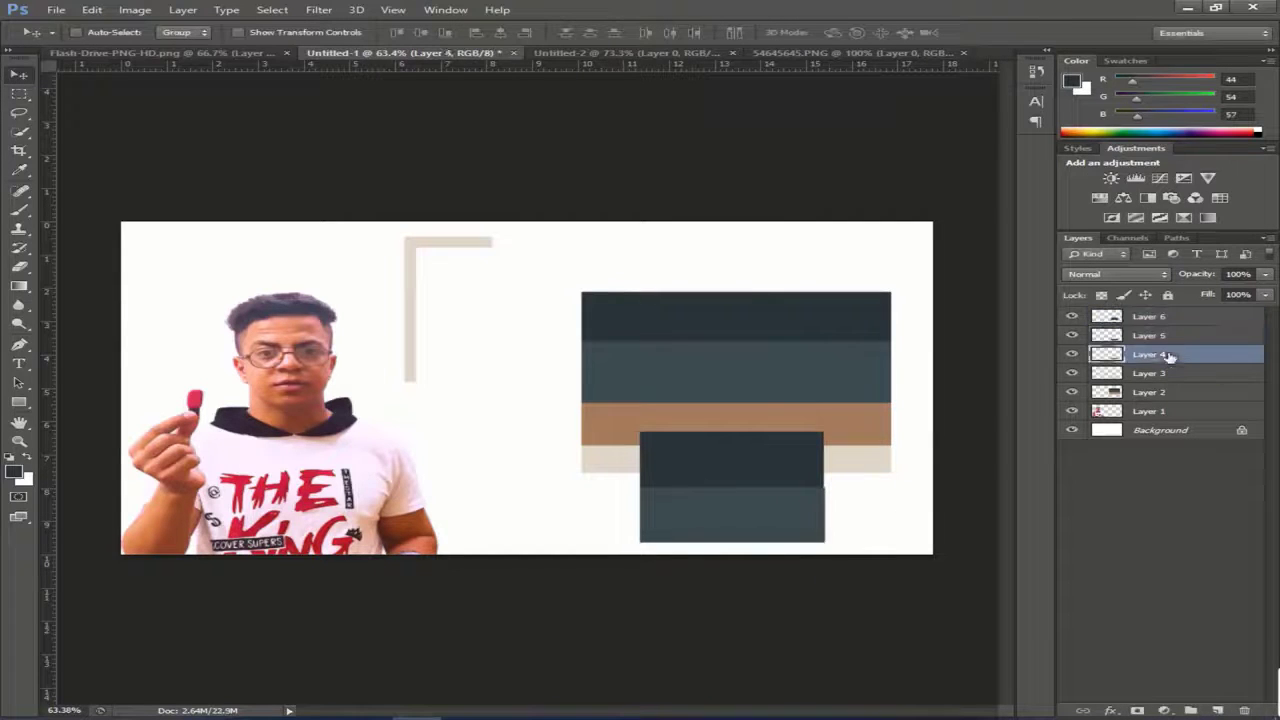
- Move the selected bar stack up and left and hide the presenter and palette layers
{"action": "left_click", "coordinate": [1165, 316], "text": "shift"}
{"action": "left_click_drag", "start_coordinate": [800, 440], "coordinate": [590, 335]}
{"action": "left_click_drag", "start_coordinate": [1072, 411], "coordinate": [1072, 373]}
{"action": "left_click", "coordinate": [1072, 373]}
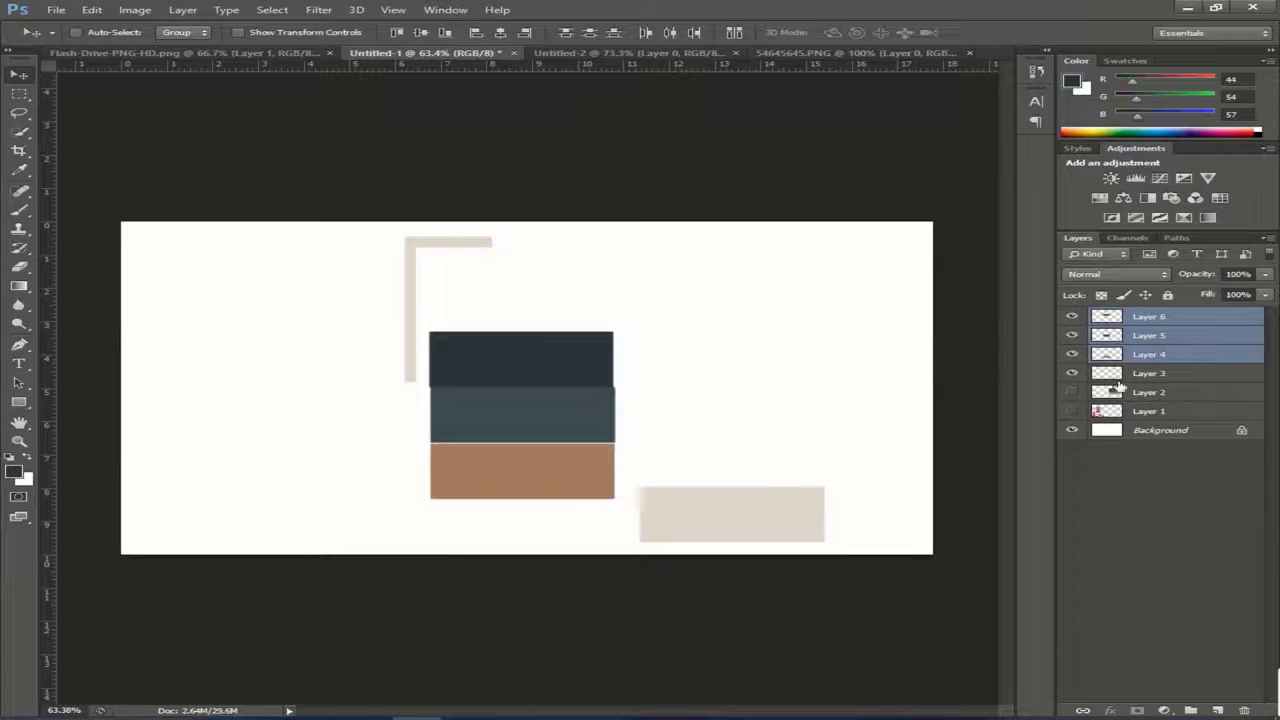
- Resize one bar so it fits the stack
{"action": "key", "text": "ctrl+t"}
{"action": "left_click_drag", "start_coordinate": [686, 501], "coordinate": [506, 485]}
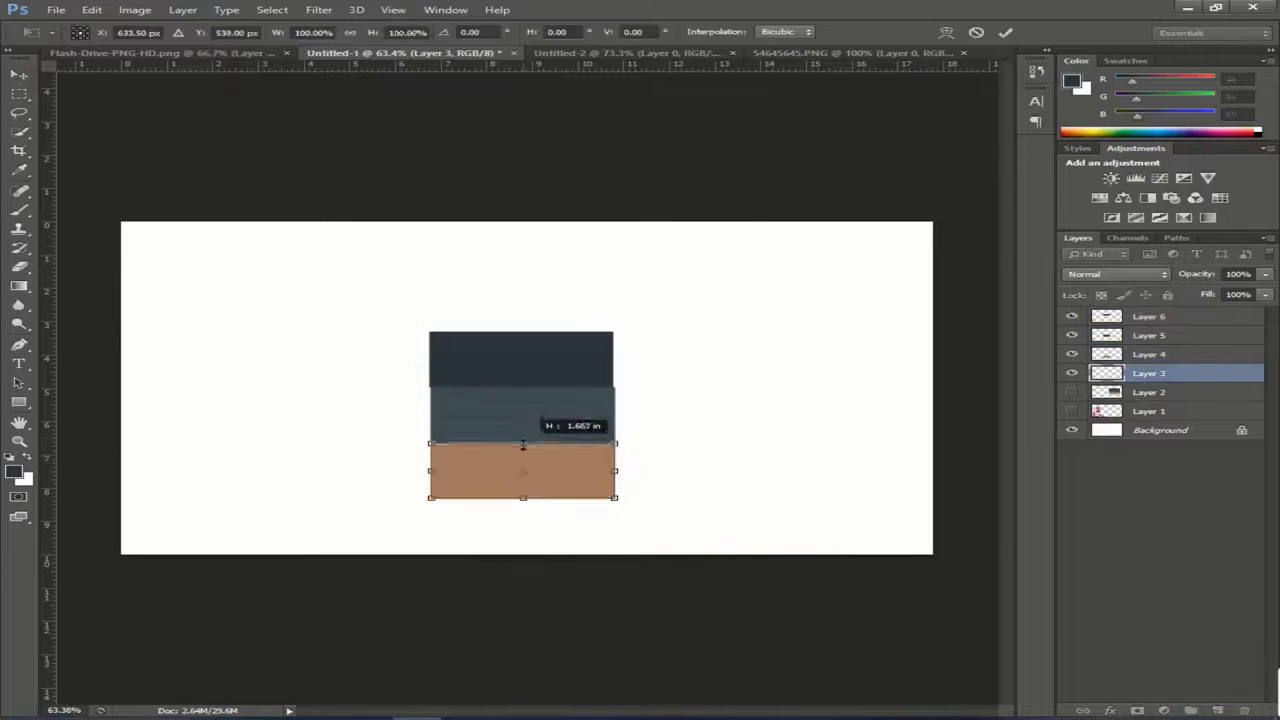
{"action": "key", "text": "Return"}
{"action": "key", "text": "e"}
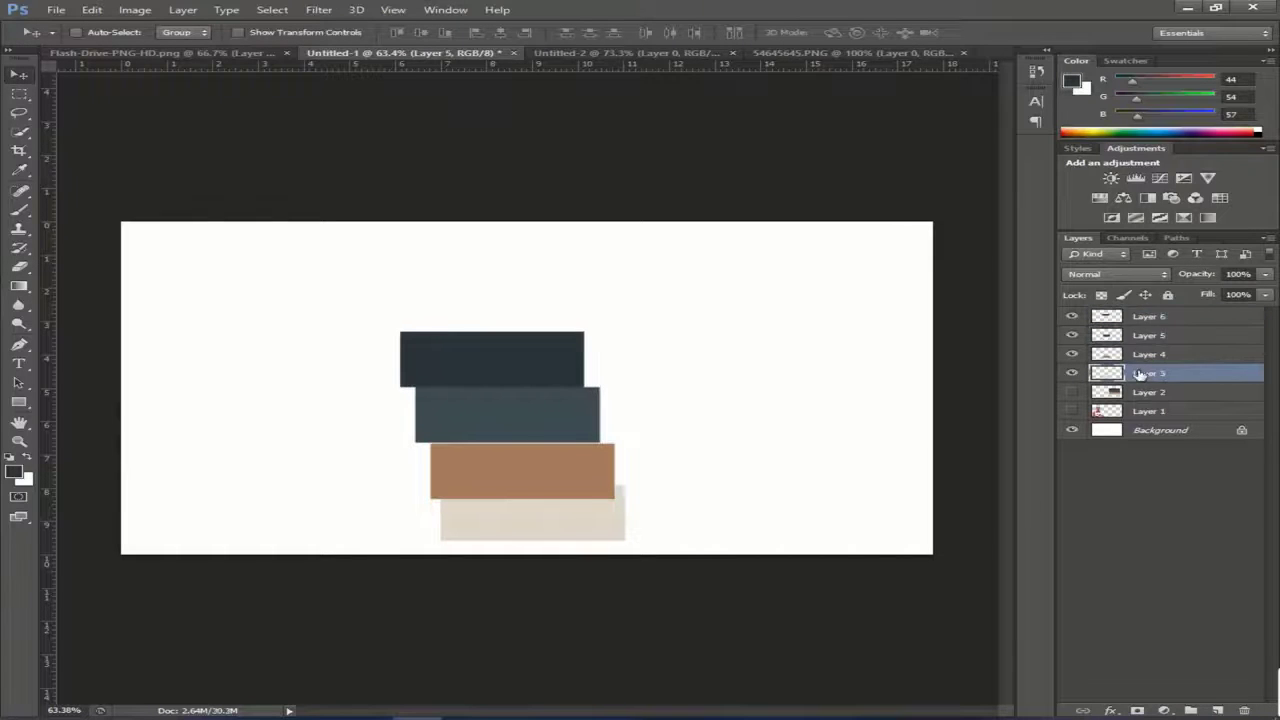
- Merge the bar layers, squash the stack shorter and reposition it
{"action": "left_click", "coordinate": [1150, 335], "text": "ctrl"}
{"action": "left_click", "coordinate": [1150, 316], "text": "ctrl"}
{"action": "key", "text": "ctrl+e"}
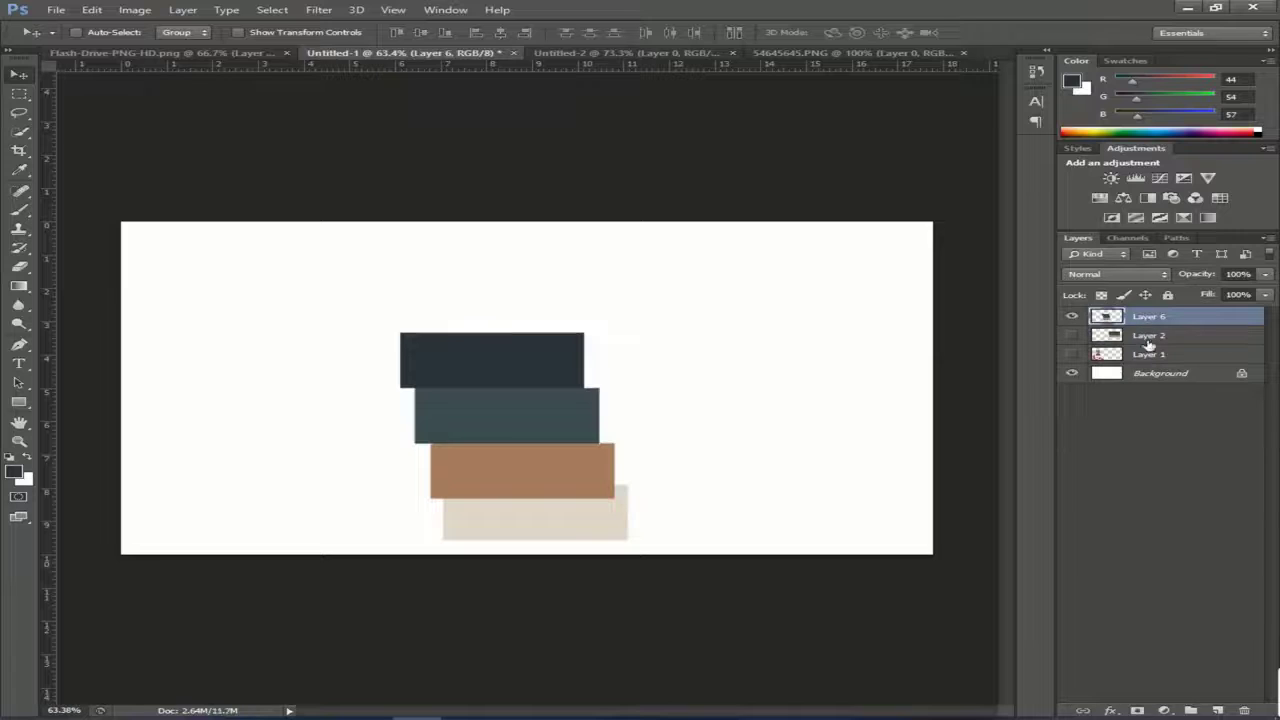
{"action": "key", "text": "ctrl+t"}
{"action": "left_click_drag", "start_coordinate": [514, 540], "coordinate": [514, 472]}
{"action": "key", "text": "Return"}
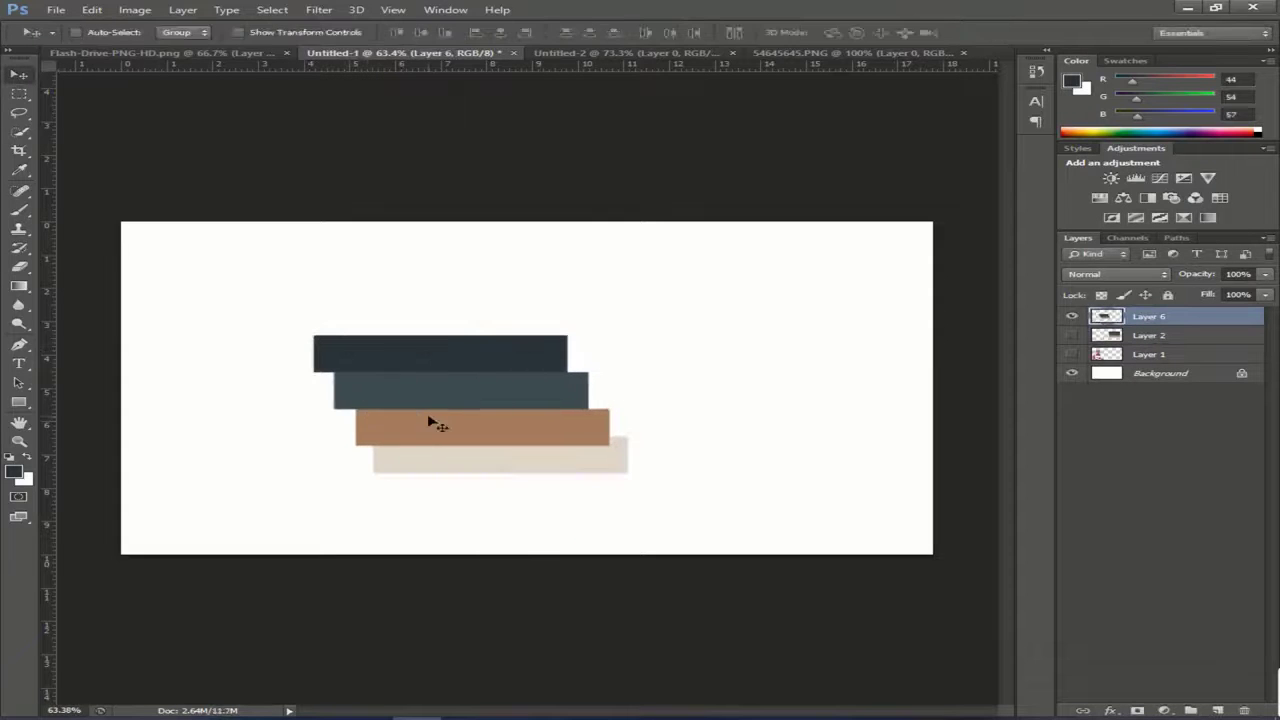
{"action": "left_click_drag", "start_coordinate": [429, 420], "coordinate": [716, 466]}
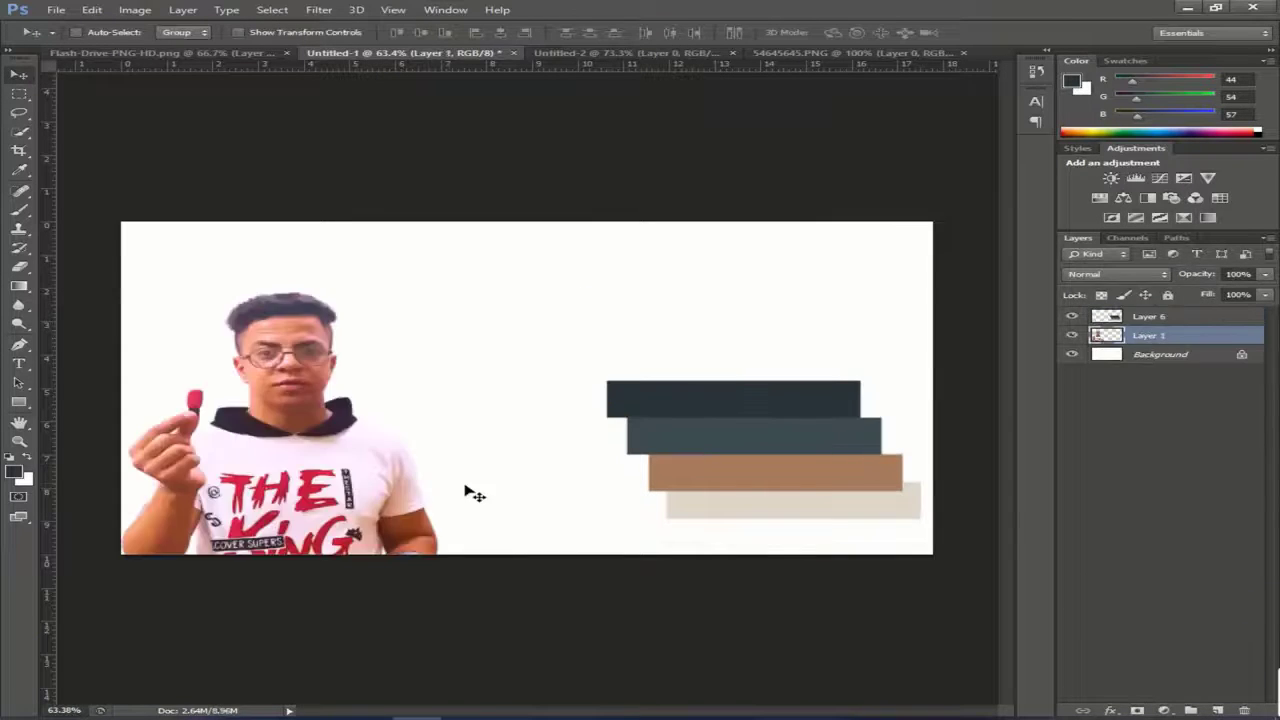
- Enlarge the presenter photo slightly and move the bar stack to the right side
{"action": "key", "text": "ctrl+t"}
{"action": "left_click_drag", "start_coordinate": [434, 289], "coordinate": [461, 272]}
{"action": "key", "text": "Return"}
{"action": "left_click_drag", "start_coordinate": [735, 425], "coordinate": [838, 55]}
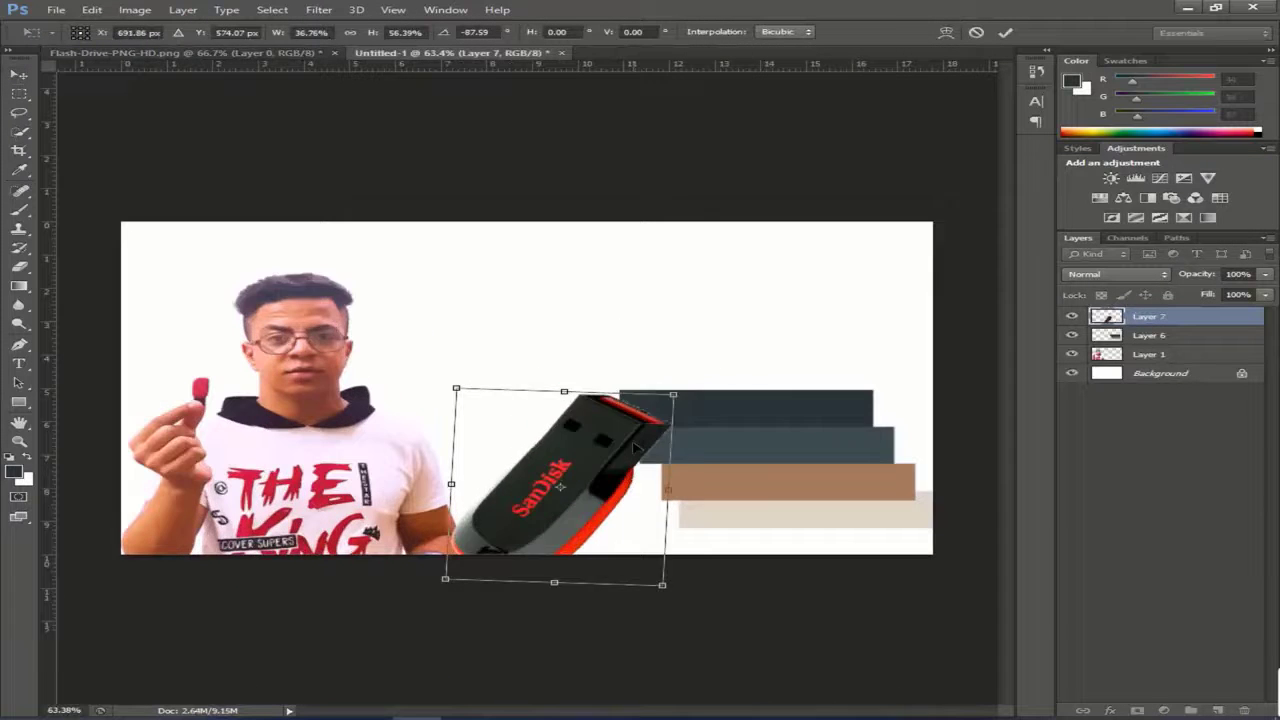
- Scale the SanDisk drive down
{"action": "left_click_drag", "start_coordinate": [673, 395], "coordinate": [568, 298]}
{"action": "scroll", "coordinate": [543, 409], "scroll_direction": "up", "scroll_amount": 3}
{"action": "scroll", "coordinate": [578, 250], "scroll_direction": "down", "scroll_amount": 3}
{"action": "key", "text": "Return"}
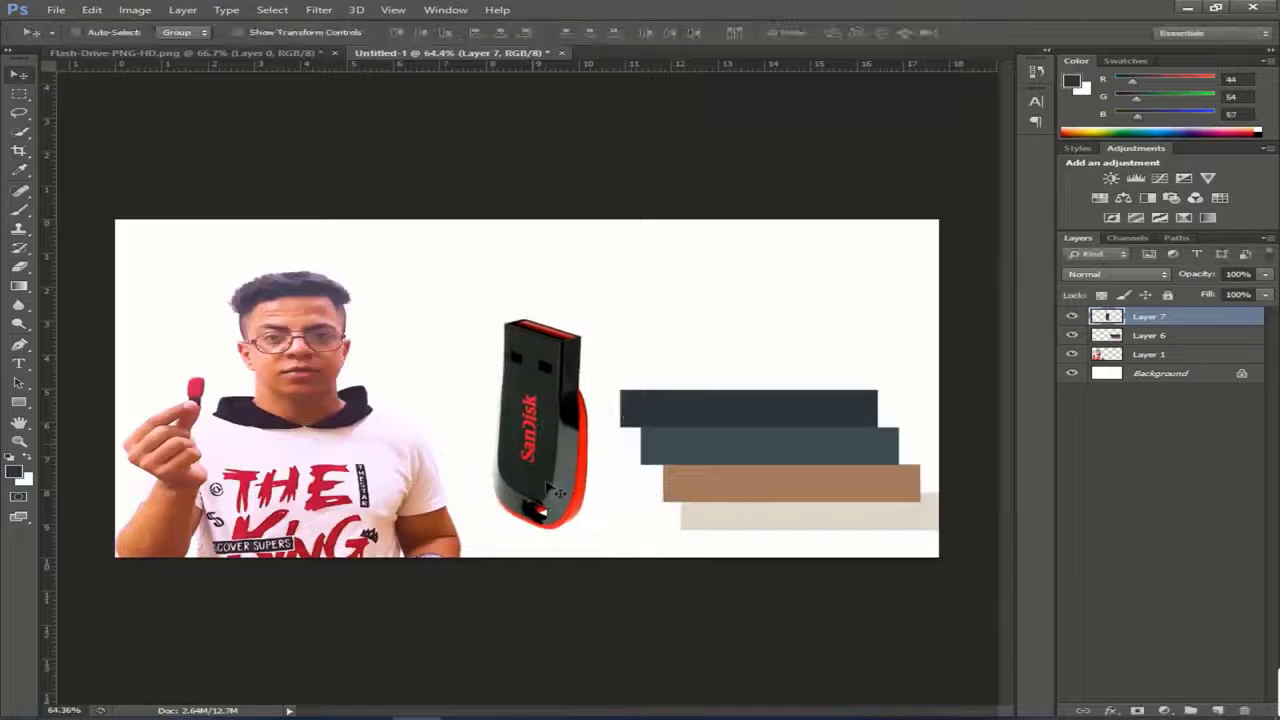
- Enlarge the presenter layer from its corner
{"action": "left_click", "coordinate": [1149, 354]}
{"action": "key", "text": "ctrl+t"}
{"action": "left_click_drag", "start_coordinate": [466, 263], "coordinate": [488, 250]}
{"action": "key", "text": "Return"}
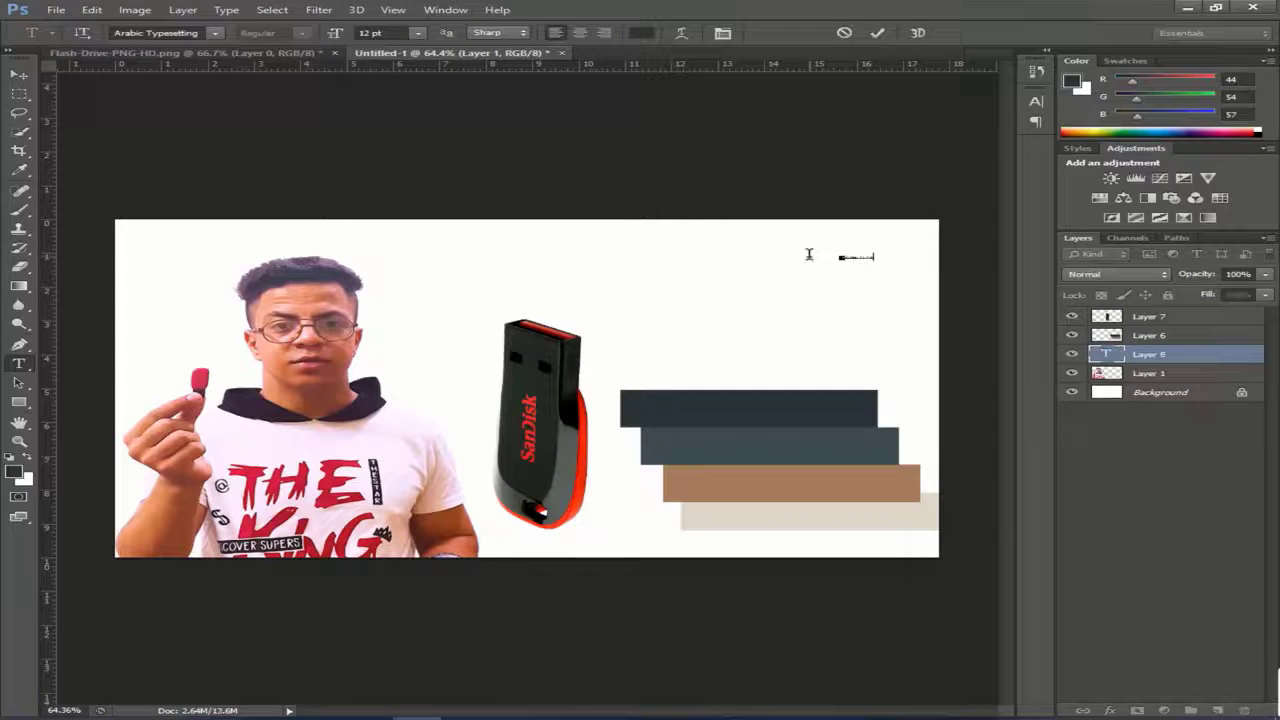
- Enlarge the Arabic title toward the left and select part of its text
{"action": "left_click", "coordinate": [19, 75]}
{"action": "left_click_drag", "start_coordinate": [592, 354], "coordinate": [565, 358]}
{"action": "key", "text": "Return"}
{"action": "key", "text": "t"}
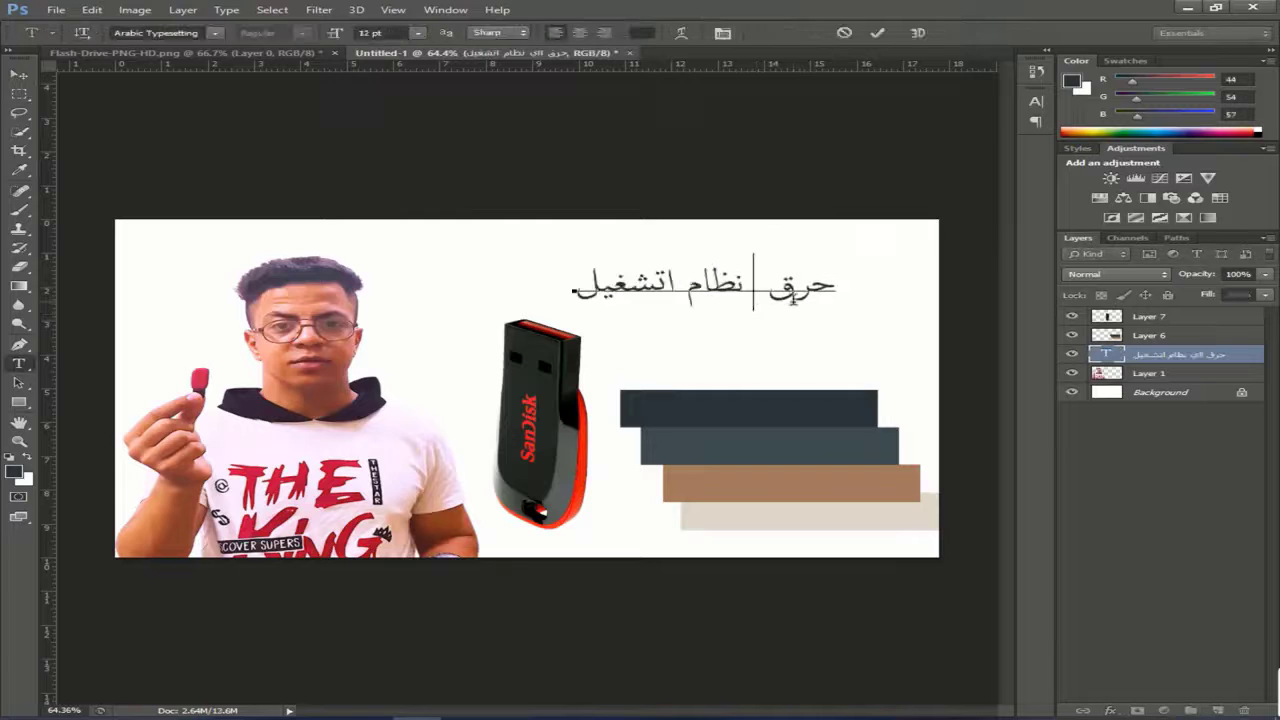
{"action": "left_click_drag", "start_coordinate": [754, 268], "coordinate": [586, 286]}
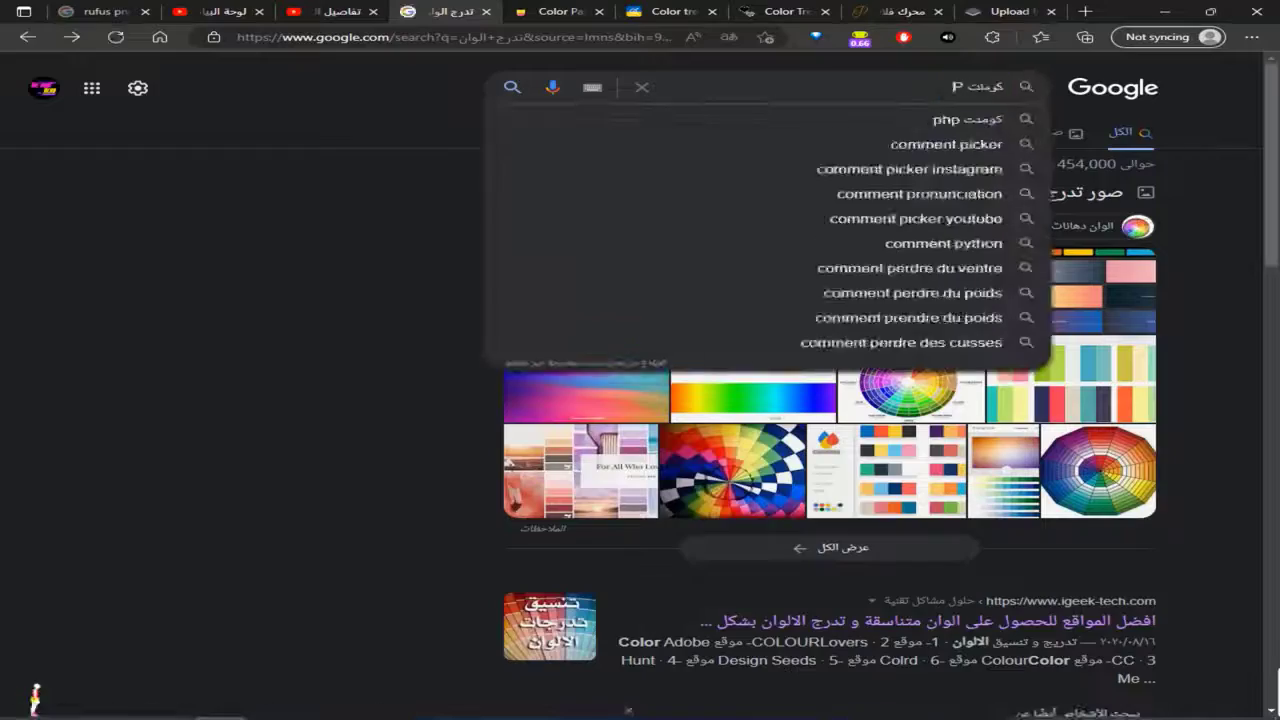
- Browse Google Images for comment PNGs, then search for 'بنر للكلام'
{"action": "key", "text": "Return"}
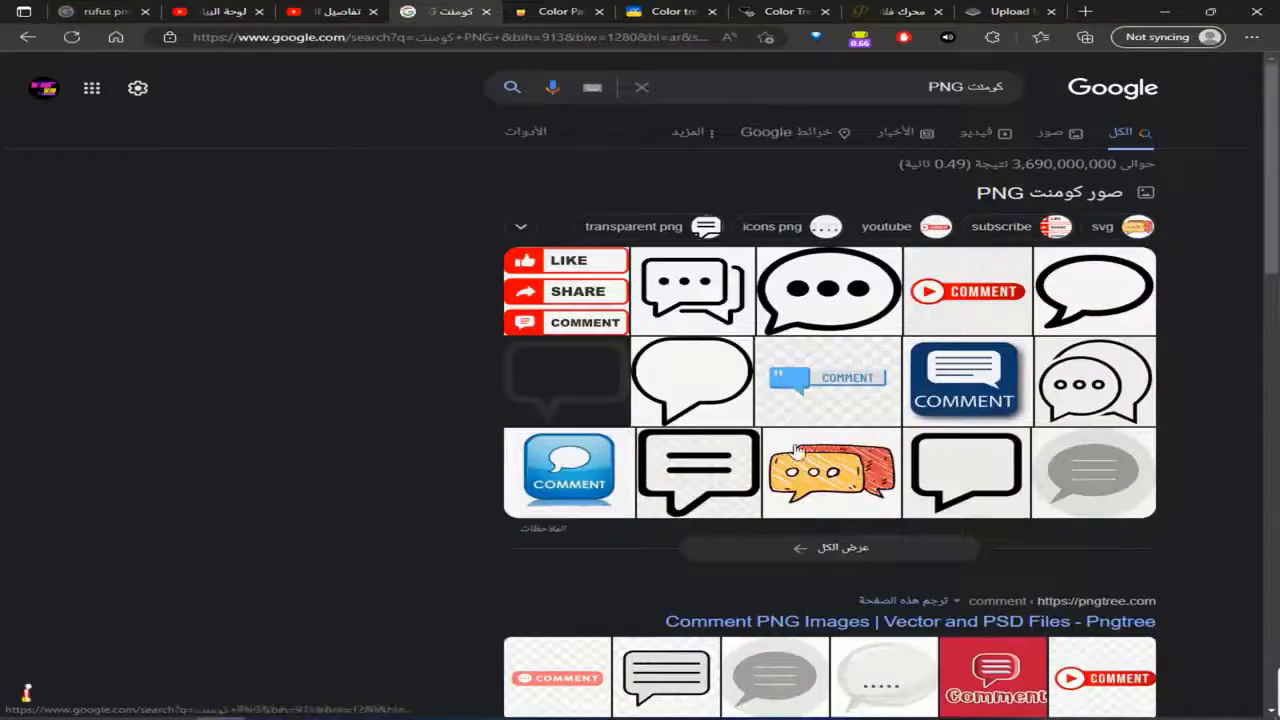
{"action": "left_click", "coordinate": [795, 450]}
{"action": "scroll", "coordinate": [1040, 395], "scroll_direction": "down", "scroll_amount": 10}
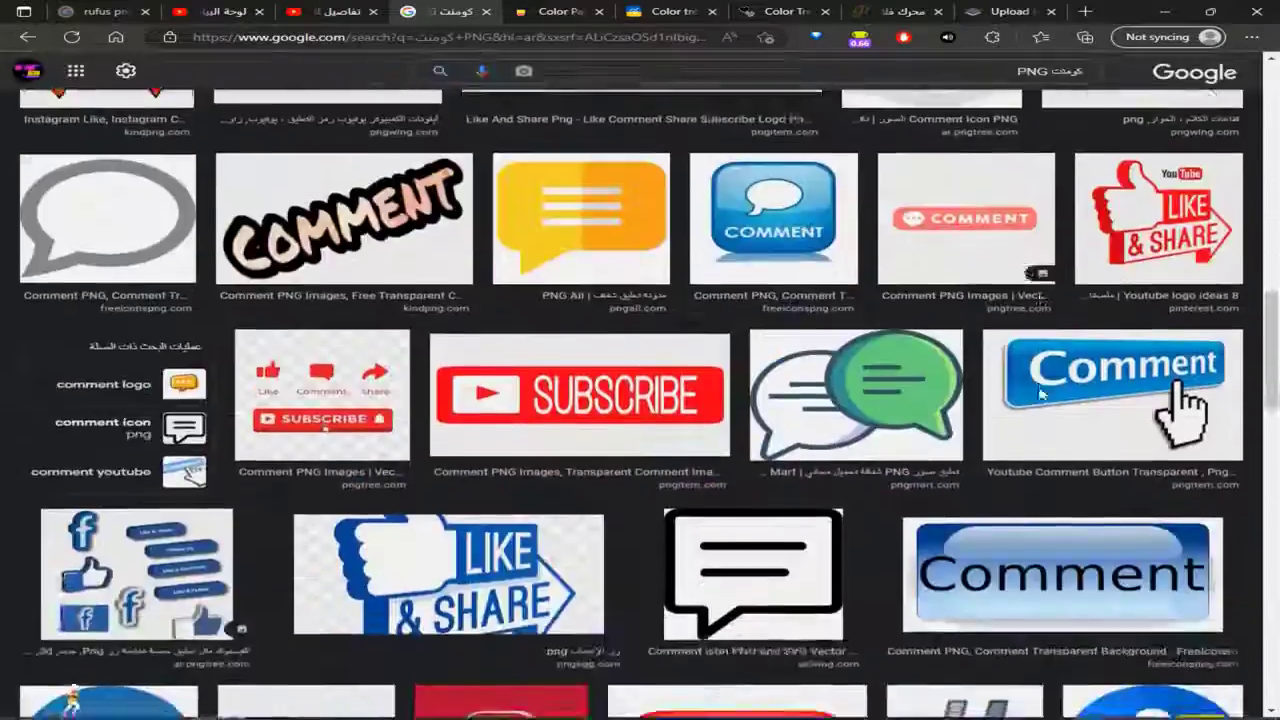
{"action": "scroll", "coordinate": [1040, 395], "scroll_direction": "down", "scroll_amount": 20}
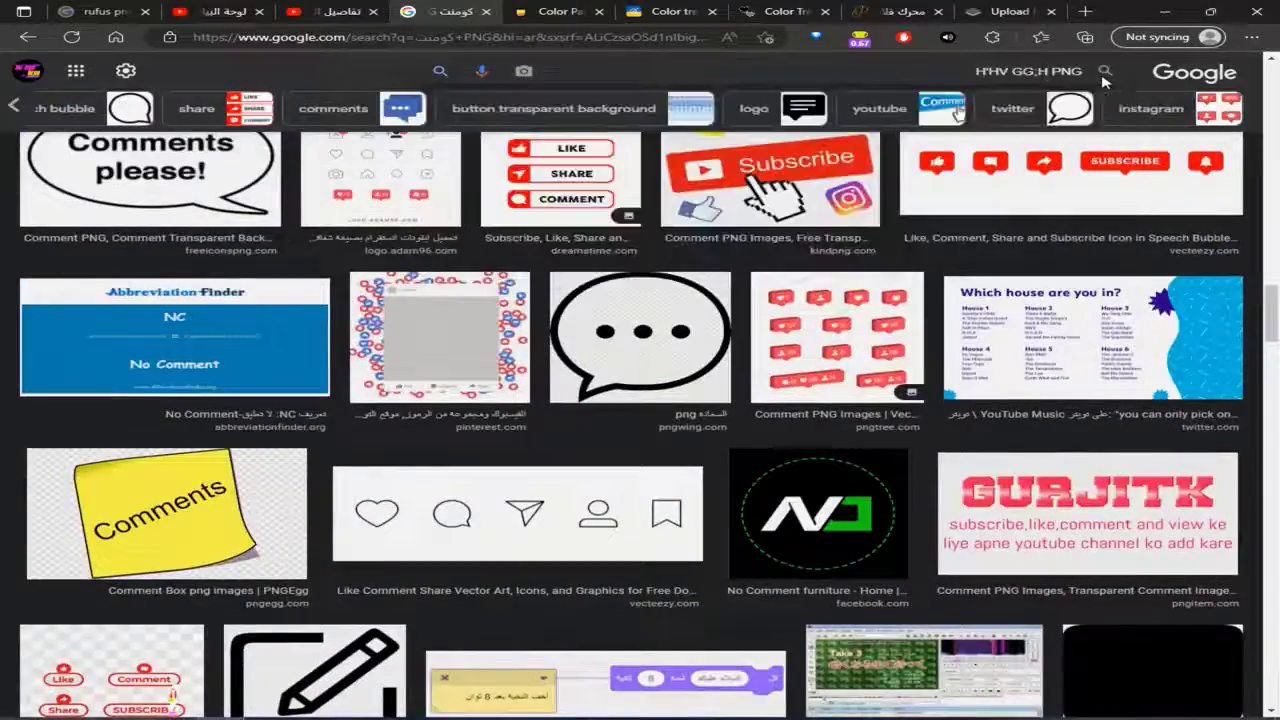
{"action": "key", "text": "Return"}
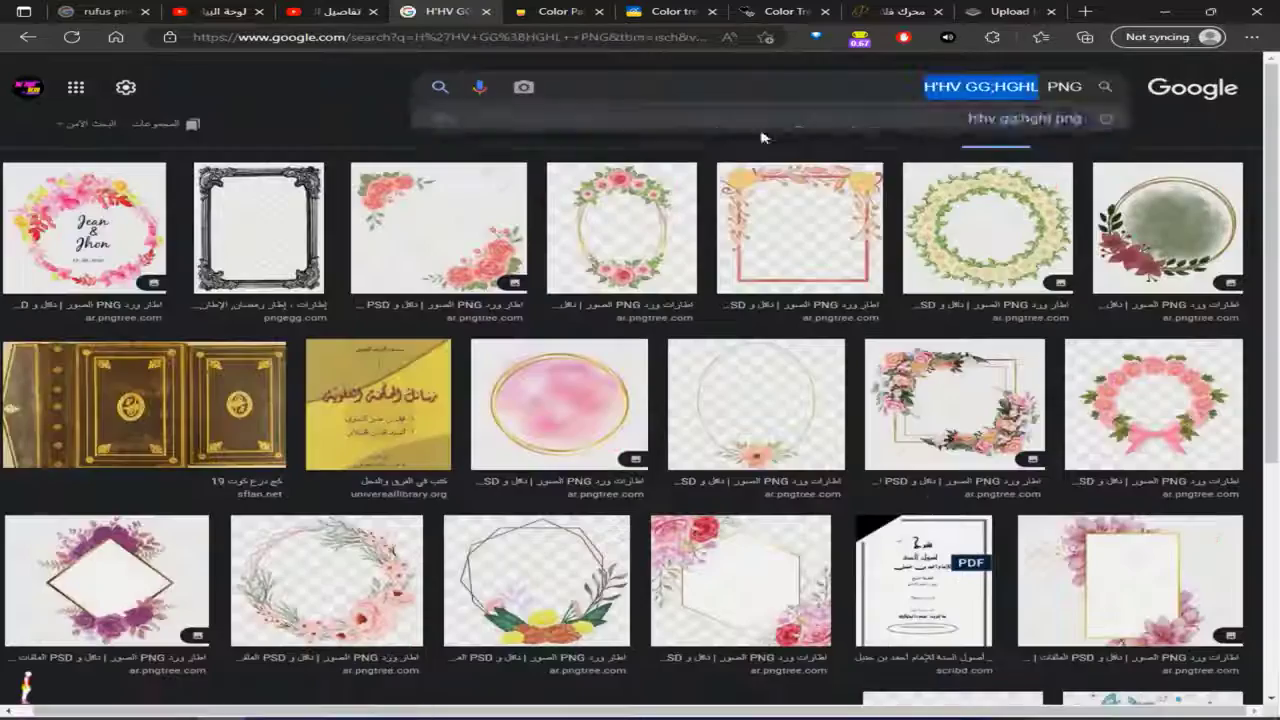
{"action": "type", "text": "بنر للكلام"}
{"action": "key", "text": "Return"}
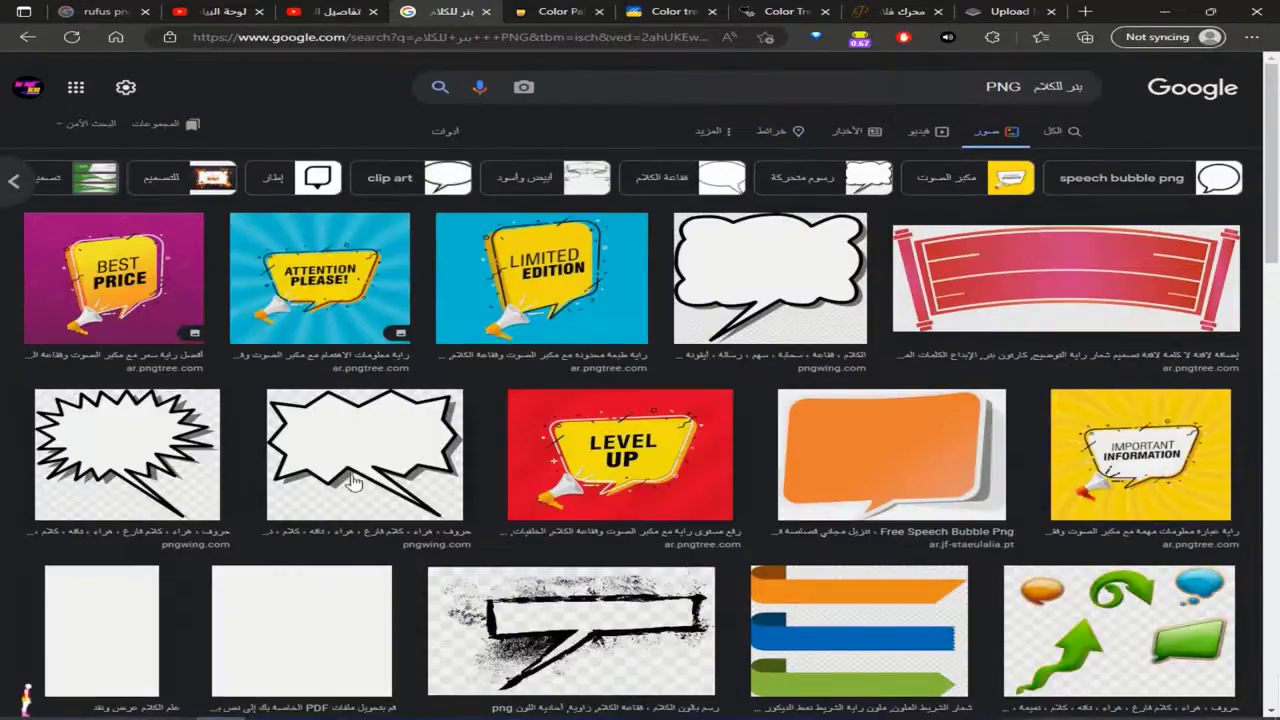
- Preview results and download the blue ribbon banner from its PinClipart page
{"action": "left_click", "coordinate": [352, 482]}
{"action": "scroll", "coordinate": [250, 400], "scroll_direction": "down", "scroll_amount": 5}
{"action": "scroll", "coordinate": [720, 450], "scroll_direction": "down", "scroll_amount": 5}
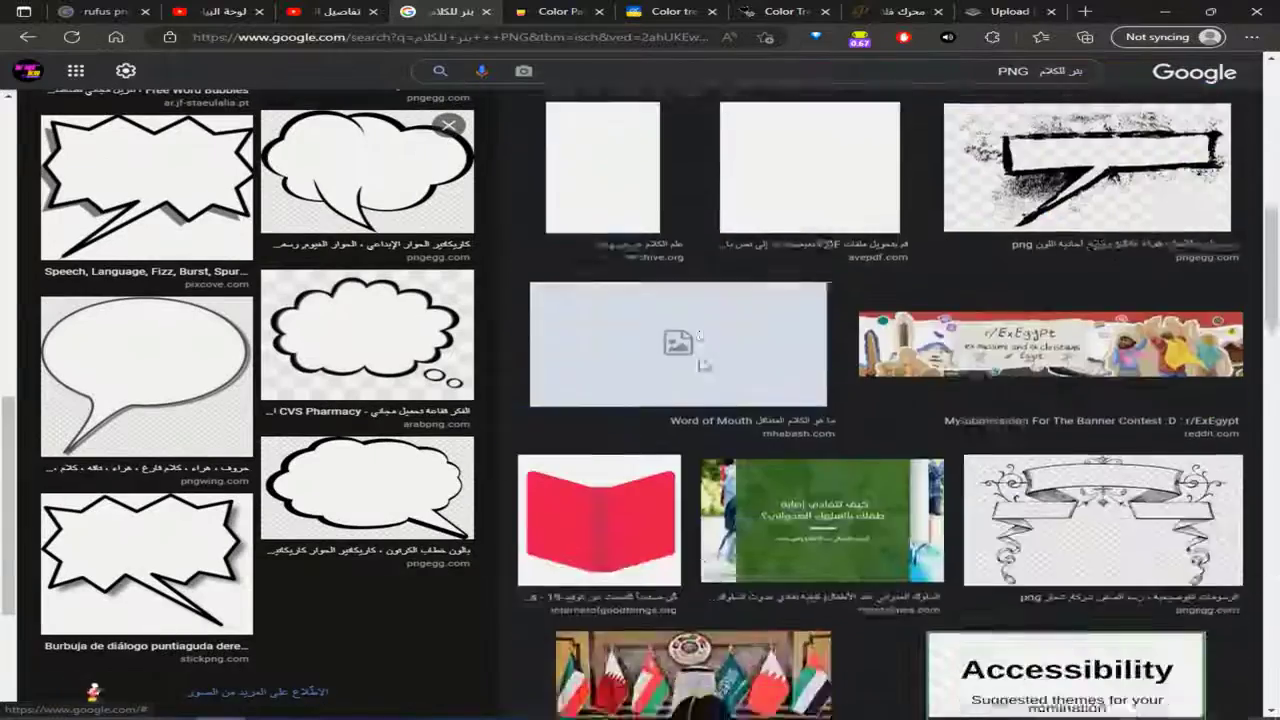
{"action": "left_click", "coordinate": [700, 365]}
{"action": "left_click", "coordinate": [251, 514]}
{"action": "left_click", "coordinate": [200, 430]}
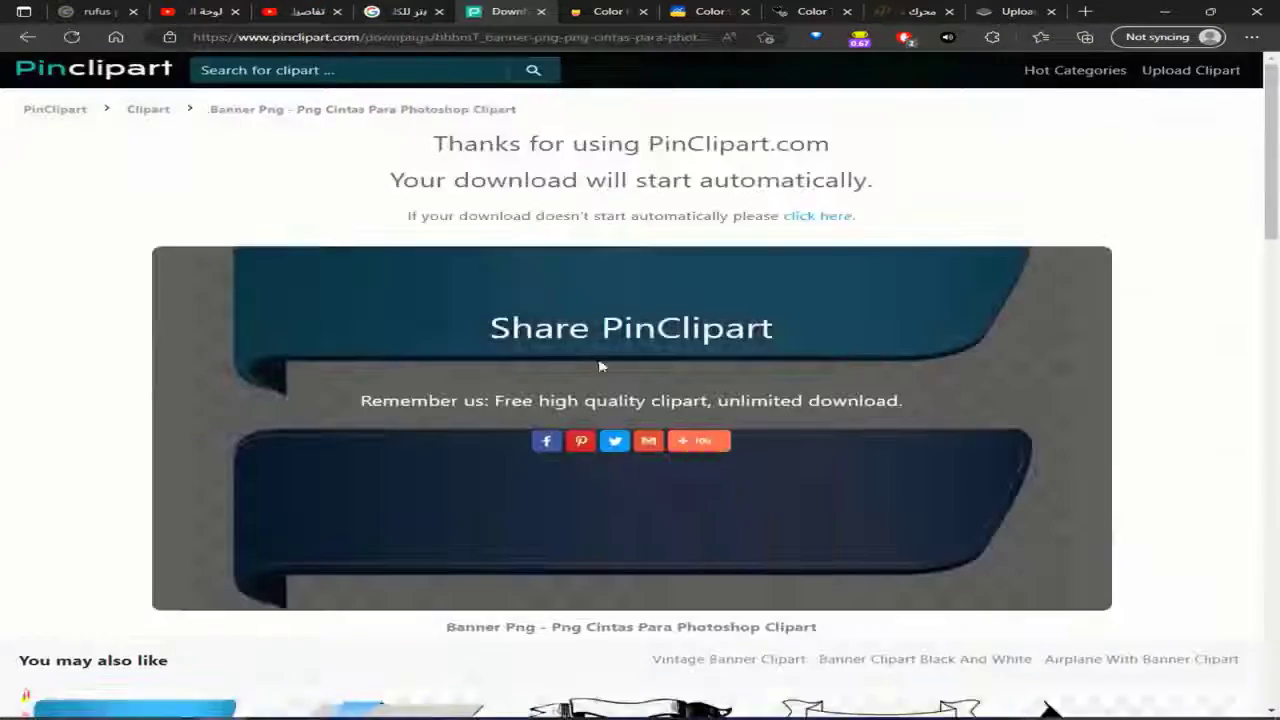
- Download the banner, open it in Photoshop and shrink it
{"action": "left_click", "coordinate": [980, 95]}
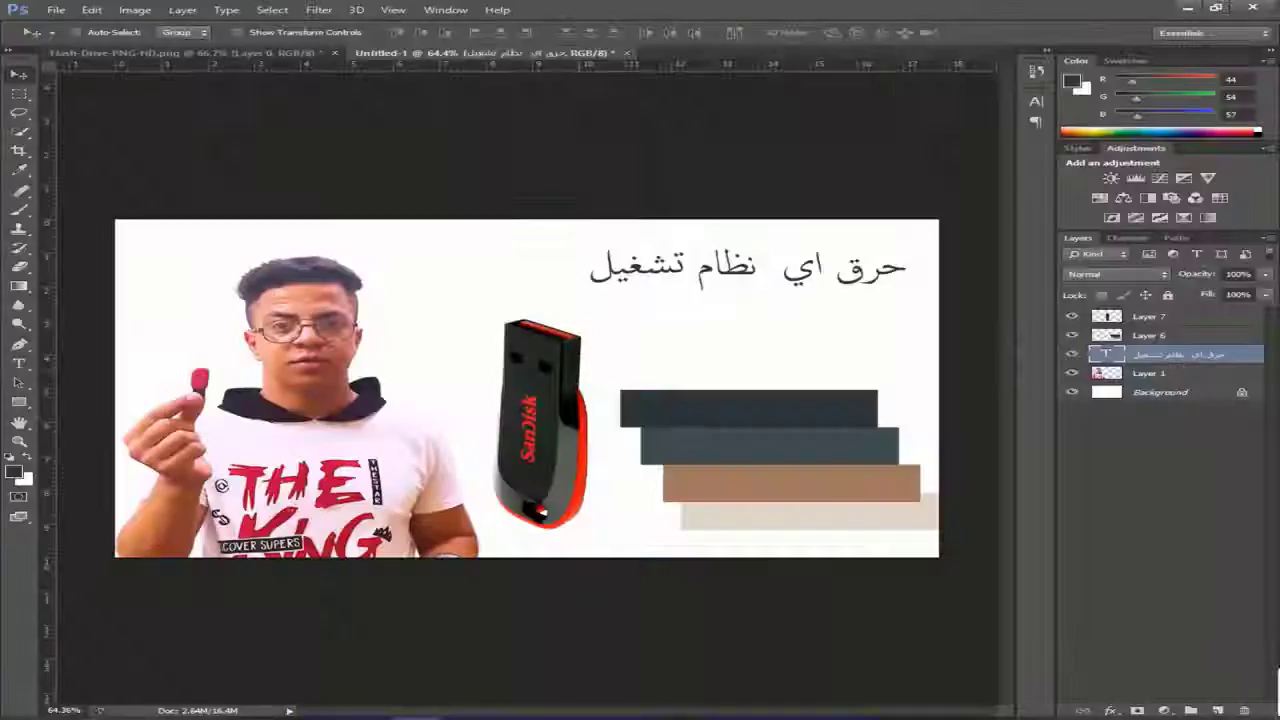
{"action": "key", "text": "ctrl+o"}
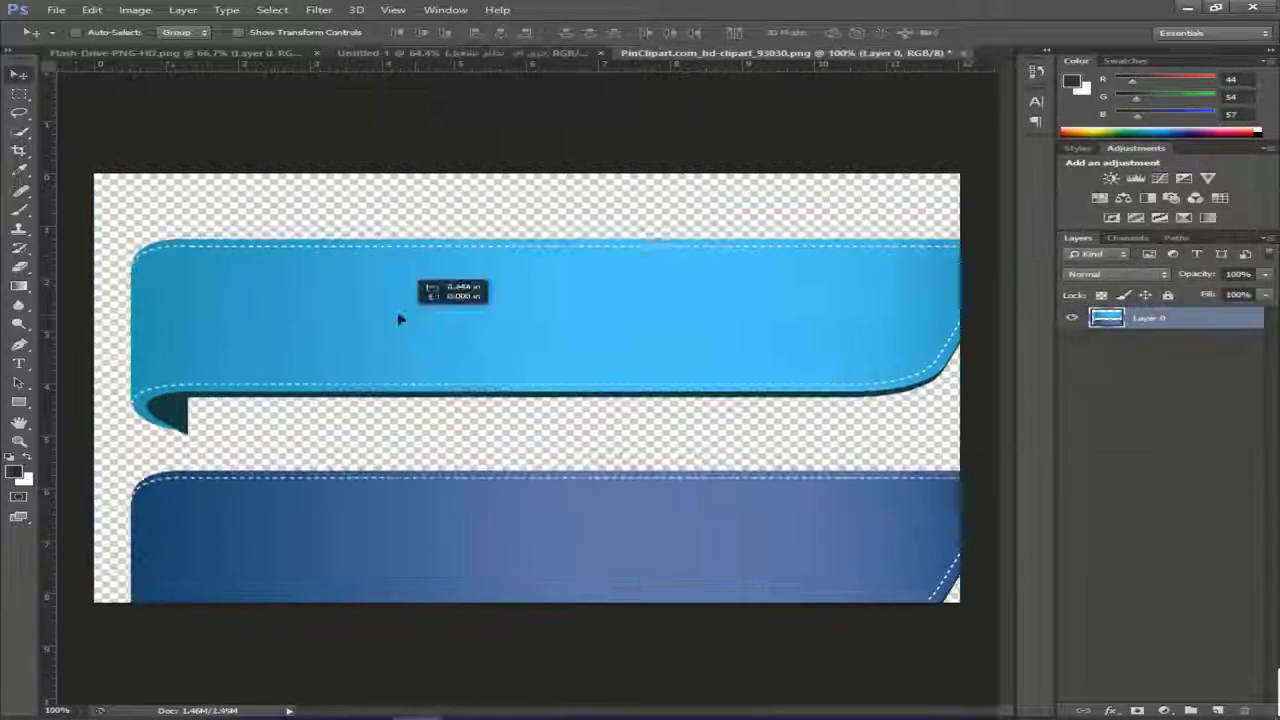
{"action": "key", "text": "ctrl+t"}
{"action": "left_click_drag", "start_coordinate": [960, 240], "coordinate": [844, 310]}
{"action": "key", "text": "Return"}
- Copy the top blue ribbon into the thumbnail and fit it over the top bar
{"action": "key", "text": "m"}
{"action": "left_click", "coordinate": [272, 498]}
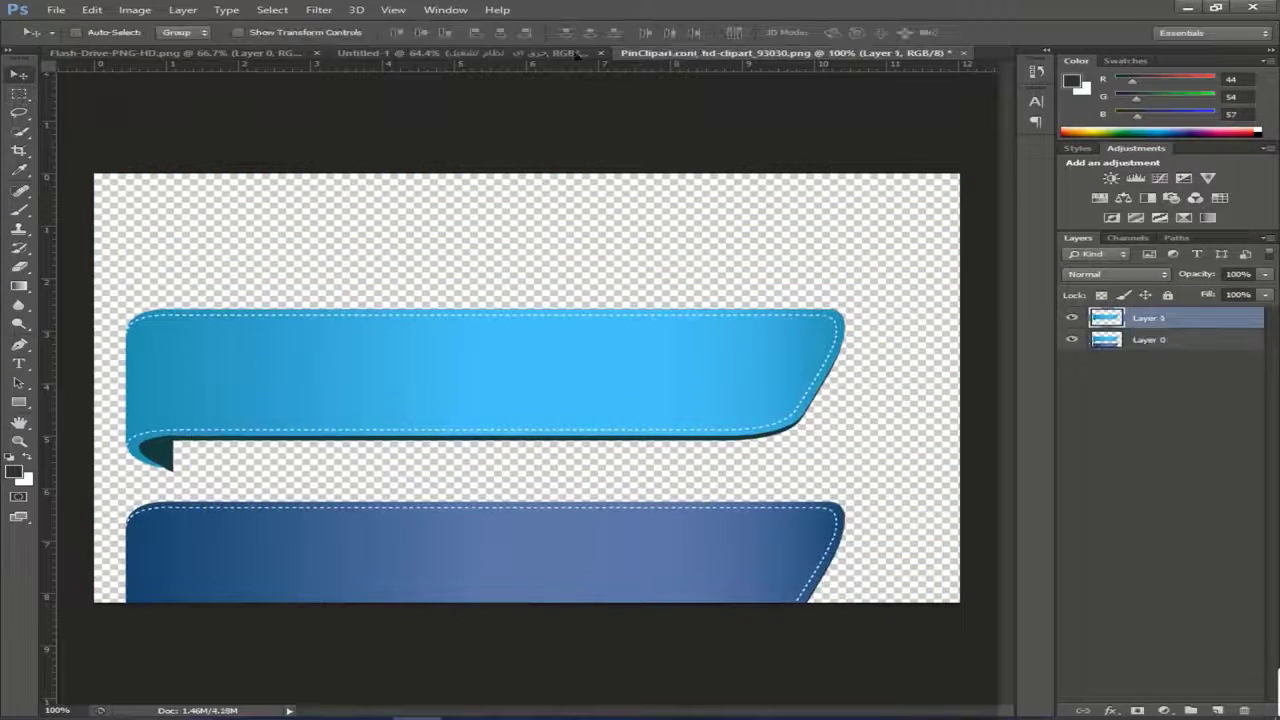
{"action": "left_click_drag", "start_coordinate": [1176, 308], "coordinate": [1160, 314]}
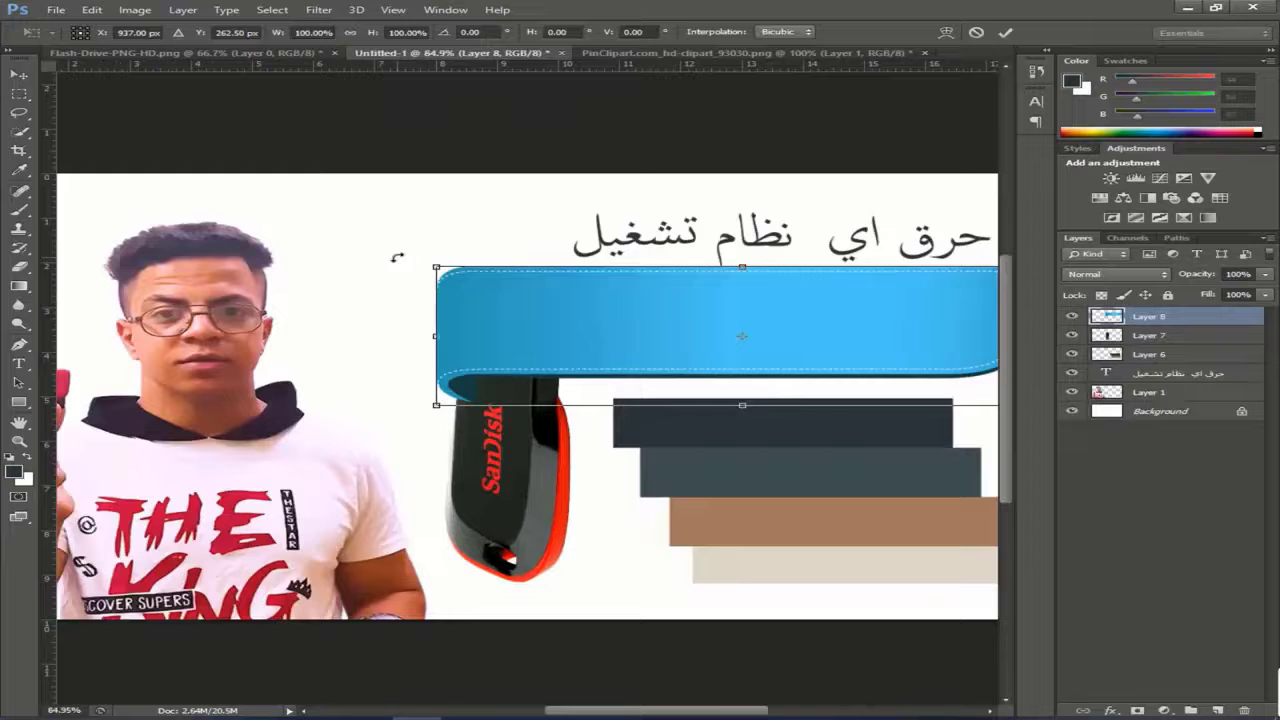
{"action": "left_click_drag", "start_coordinate": [640, 300], "coordinate": [735, 393]}
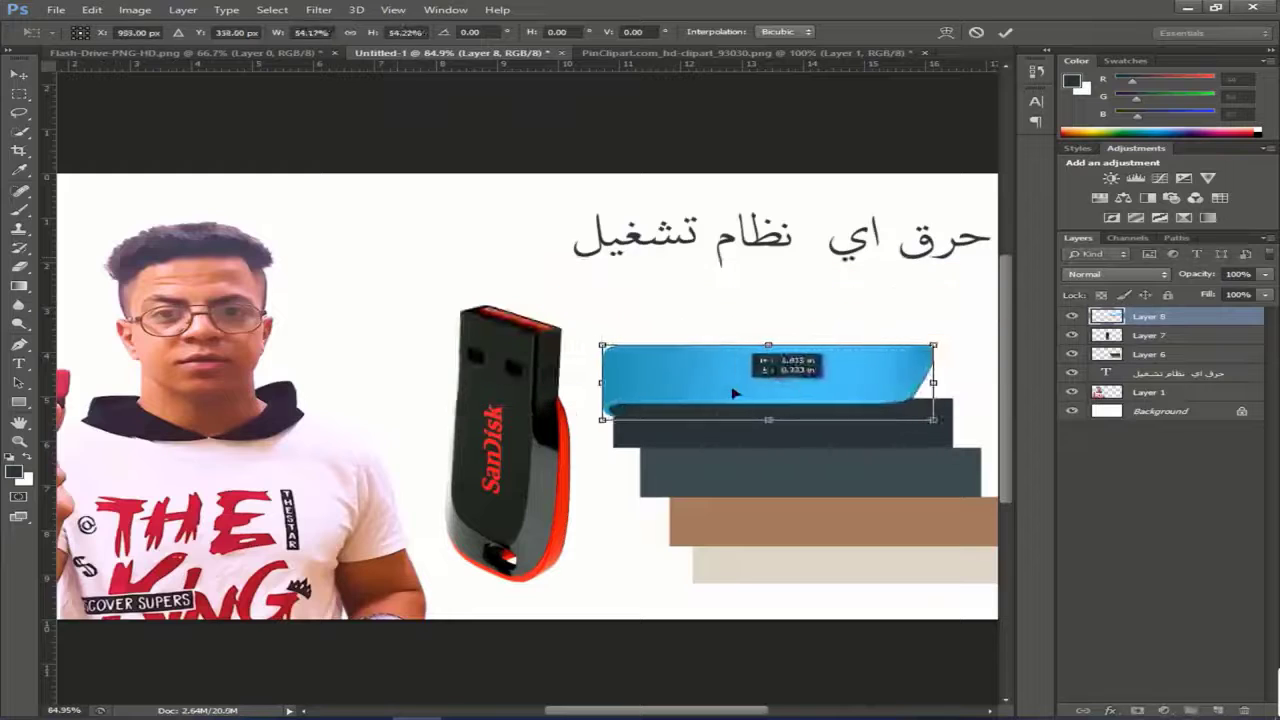
{"action": "key", "text": "Return"}
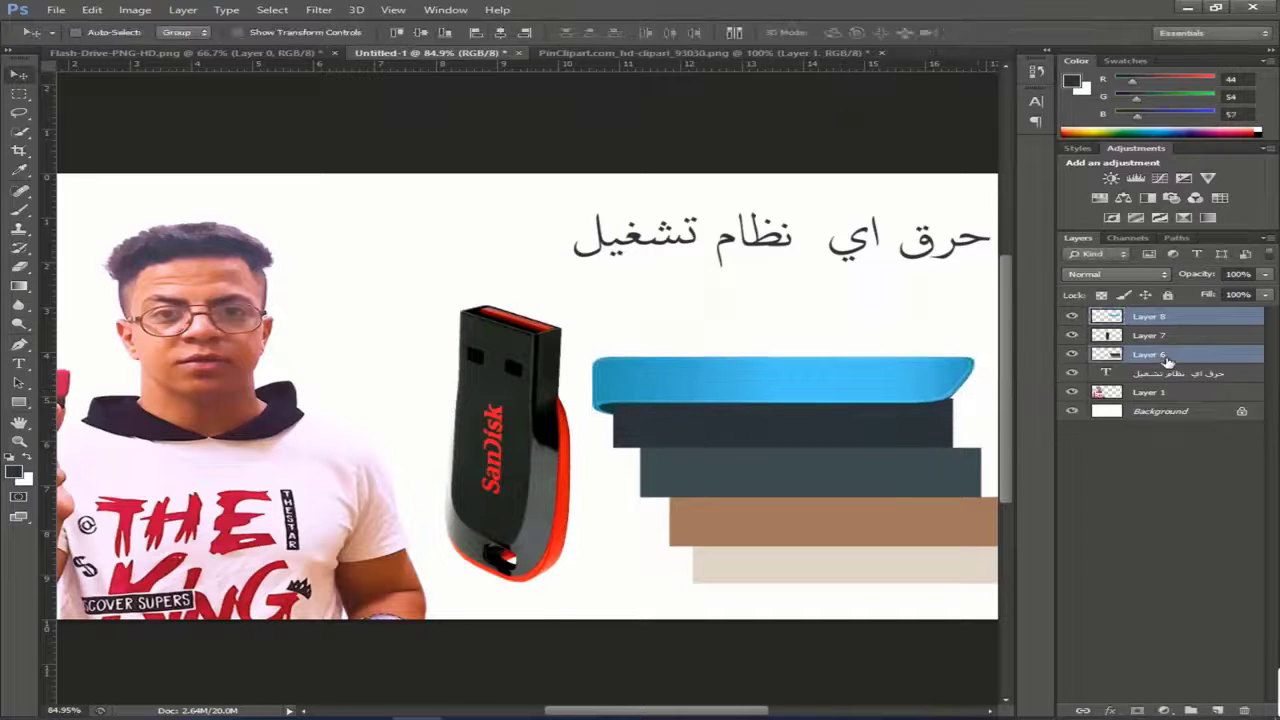
- Merge the bar layers, reposition the stack and give it a black stroke
{"action": "key", "text": "ctrl+e"}
{"action": "key", "text": "ctrl+0"}
{"action": "left_click_drag", "start_coordinate": [877, 486], "coordinate": [868, 484]}
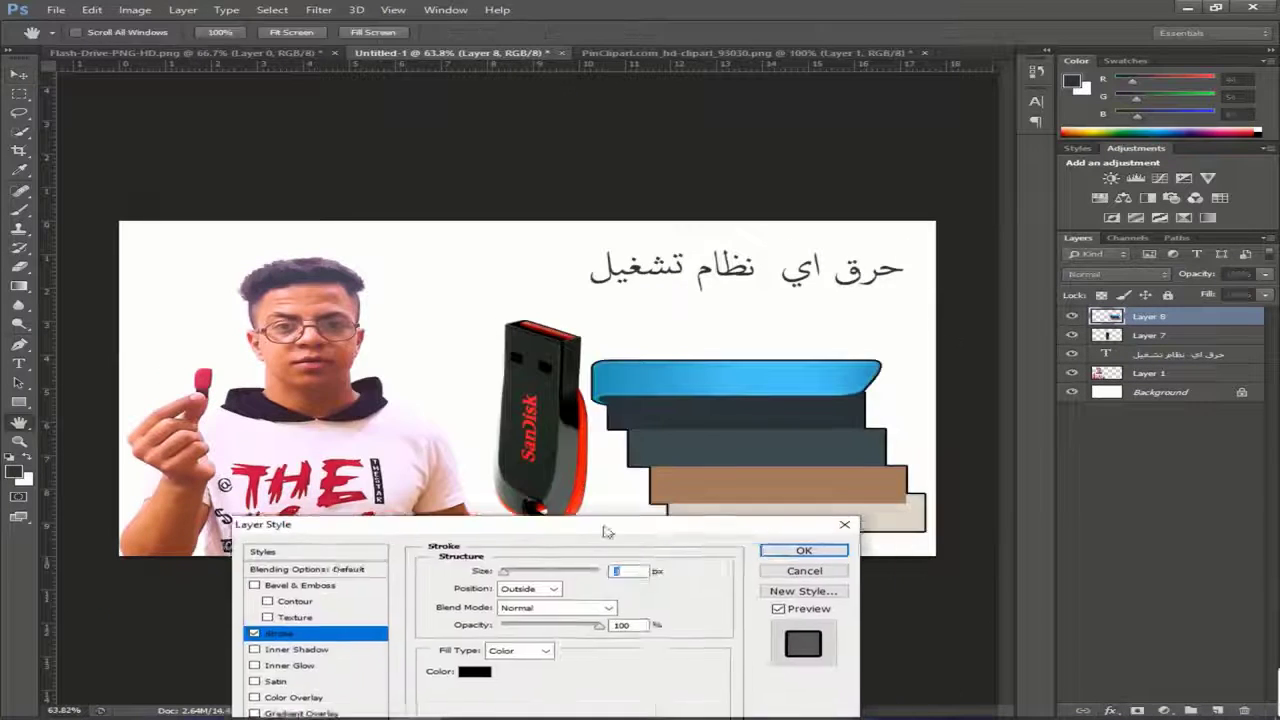
{"action": "key", "text": "Return"}
{"action": "scroll", "coordinate": [520, 330], "scroll_direction": "up", "scroll_amount": 4}
- Enlarge the SanDisk flash drive layer
{"action": "left_click", "coordinate": [1150, 366]}
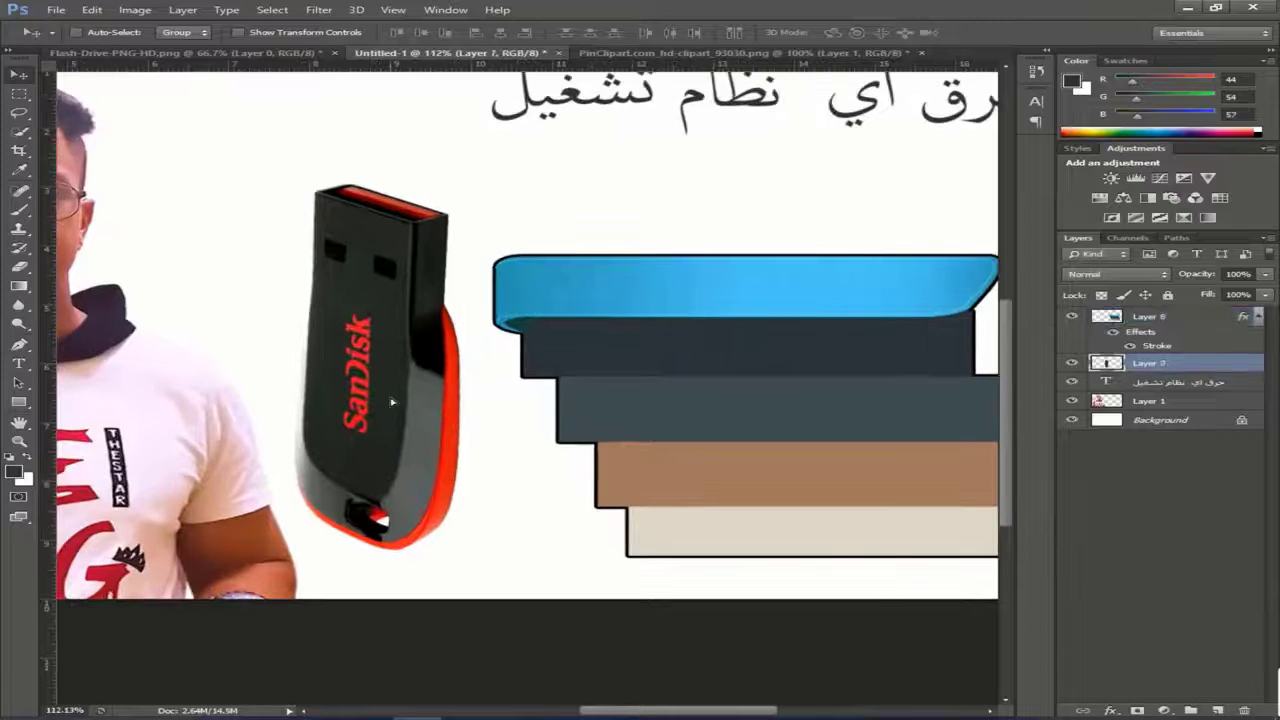
{"action": "key", "text": "ctrl+t"}
{"action": "mouse_move", "coordinate": [287, 178]}
{"action": "left_mouse_down"}
{"action": "mouse_move", "coordinate": [287, 140]}
{"action": "mouse_move", "coordinate": [296, 156]}
{"action": "left_mouse_up"}
{"action": "key", "text": "Return"}
{"action": "scroll", "coordinate": [672, 311], "scroll_direction": "down", "scroll_amount": 4}
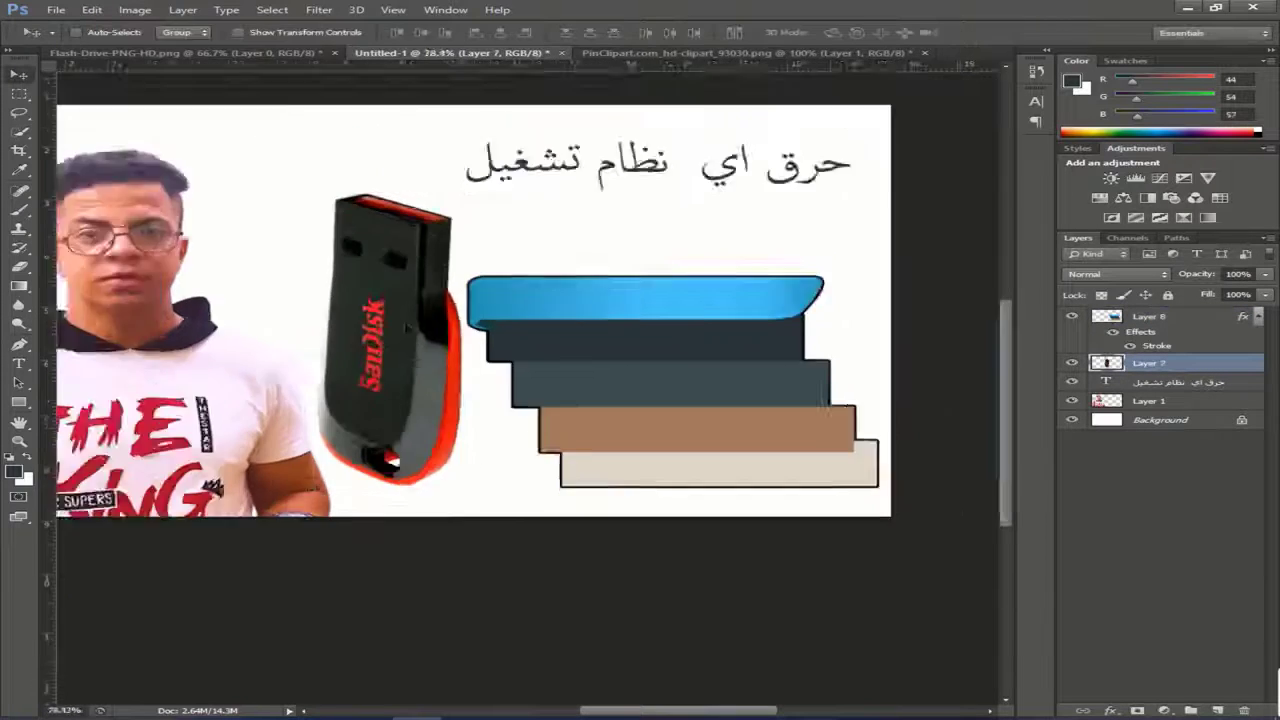
- Copy the dark blue ribbon from the PinClipart file and paste it above the coloured bars
{"action": "left_click", "coordinate": [641, 55]}
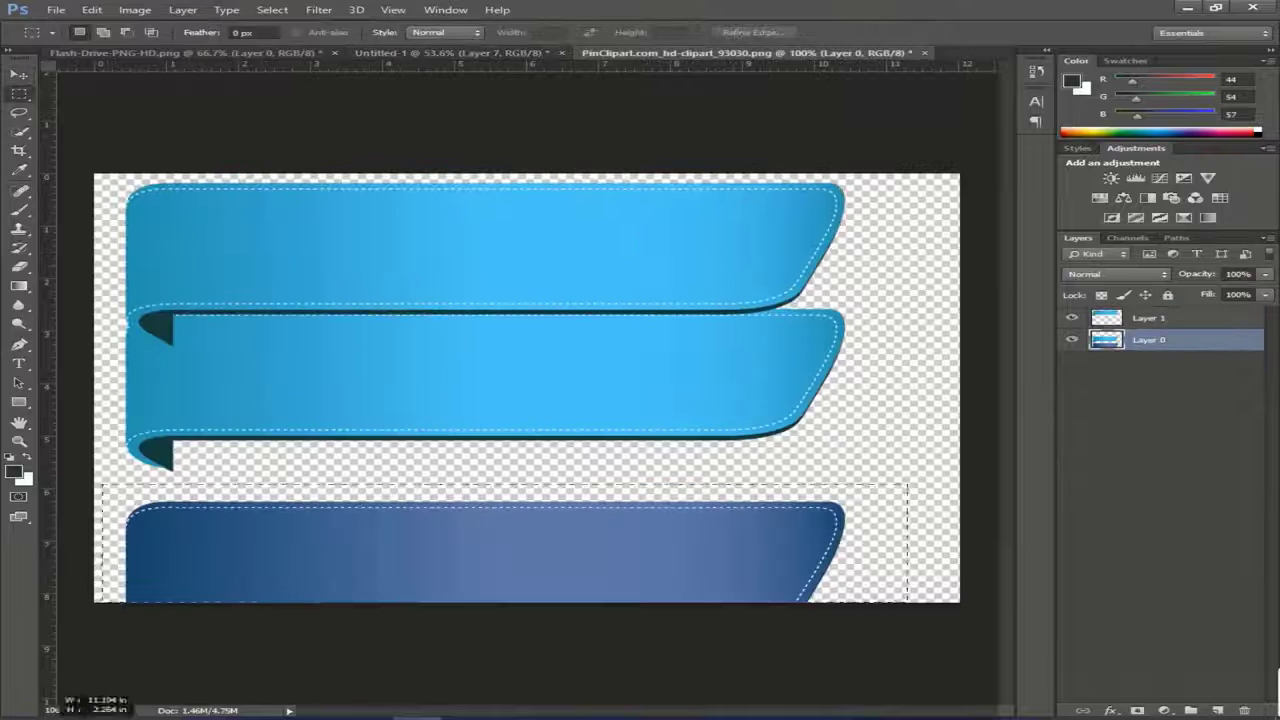
{"action": "key", "text": "v"}
{"action": "left_click_drag", "start_coordinate": [500, 540], "coordinate": [524, 432]}
{"action": "left_click_drag", "start_coordinate": [948, 598], "coordinate": [948, 598]}
{"action": "key", "text": "ctrl+c"}
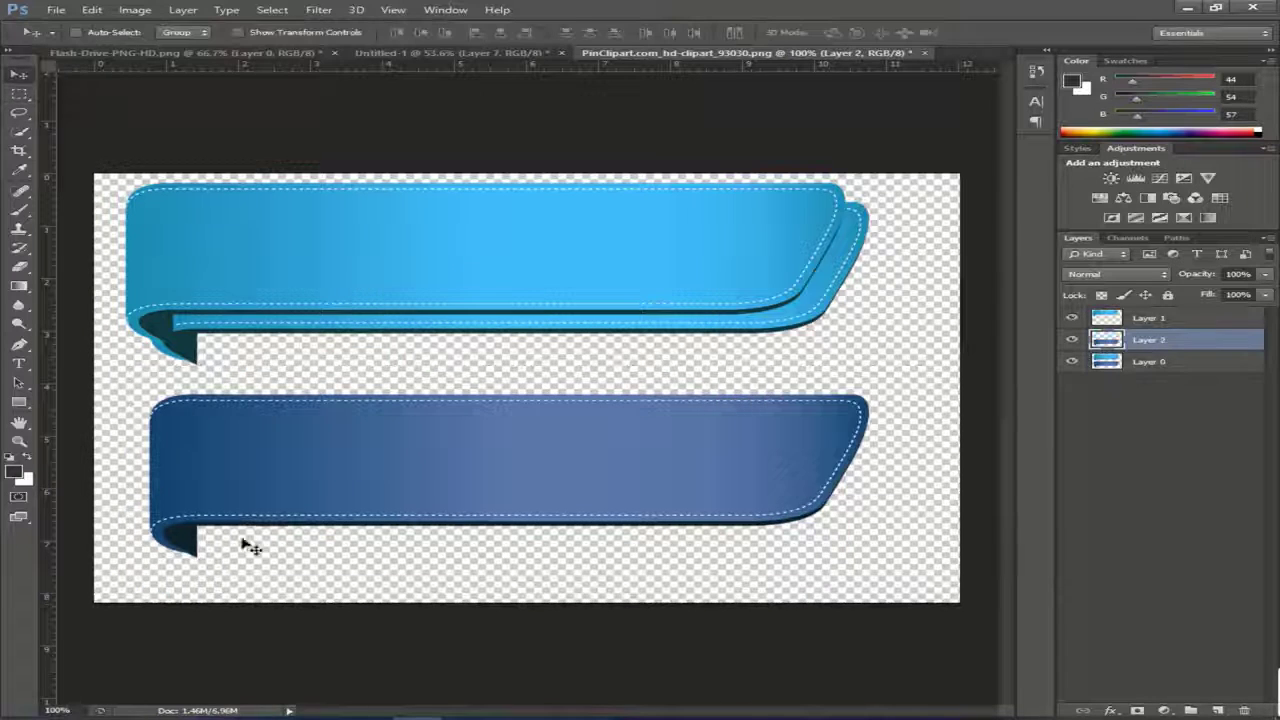
{"action": "left_click", "coordinate": [450, 52]}
{"action": "key", "text": "ctrl+v"}
{"action": "key", "text": "ctrl+t"}
{"action": "left_click_drag", "start_coordinate": [651, 297], "coordinate": [829, 297]}
{"action": "scroll", "coordinate": [829, 297], "scroll_direction": "up", "scroll_amount": 1}
{"action": "key", "text": "Return"}
- Copy the ribbon's right end to its own layer, mirror it, and move it onto the left side
{"action": "key", "text": "m"}
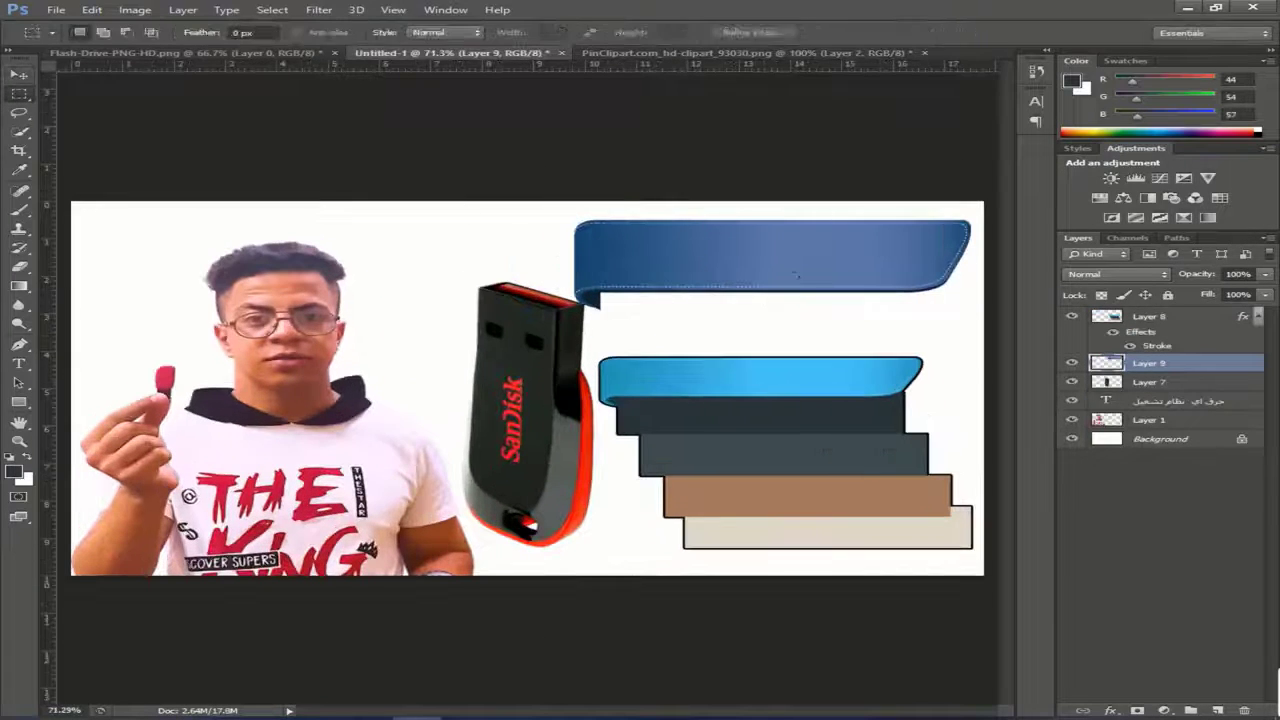
{"action": "left_click_drag", "start_coordinate": [905, 219], "coordinate": [962, 292]}
{"action": "right_click", "coordinate": [940, 254]}
{"action": "left_click", "coordinate": [1005, 380]}
{"action": "key", "text": "ctrl+t"}
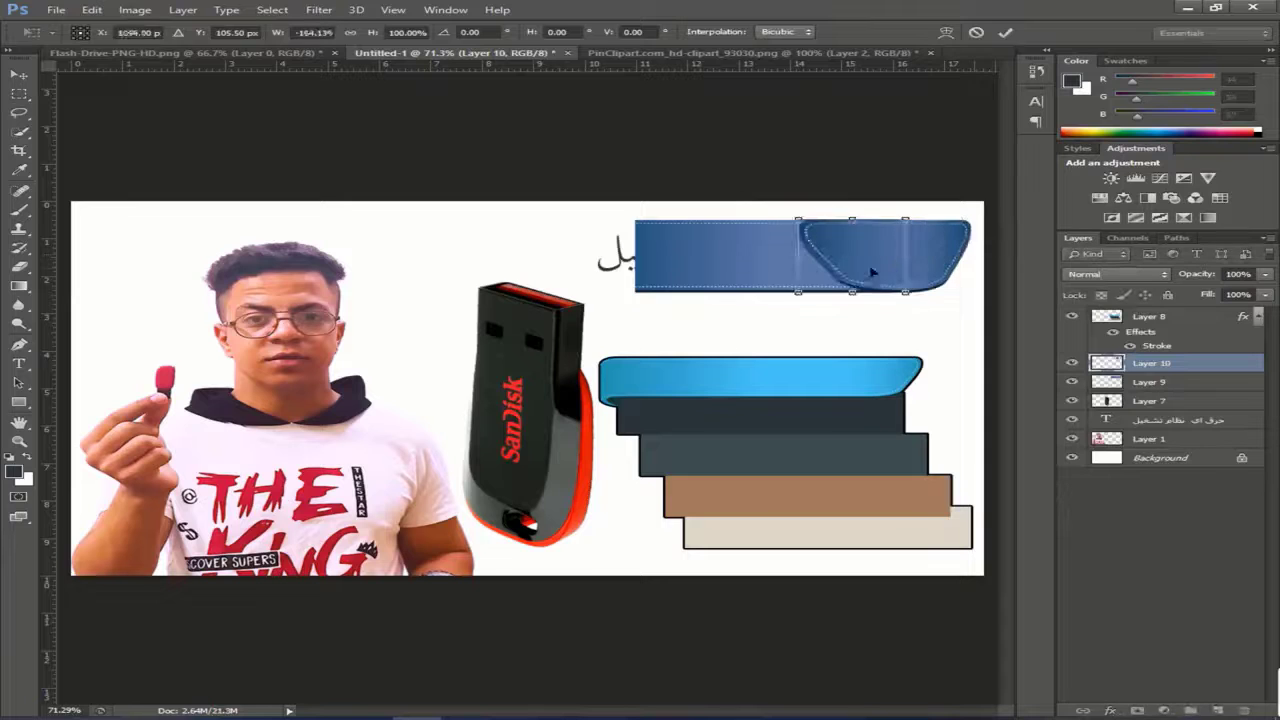
{"action": "left_click_drag", "start_coordinate": [872, 271], "coordinate": [612, 271]}
{"action": "key", "text": "Return"}
{"action": "scroll", "coordinate": [645, 252], "scroll_direction": "up", "scroll_amount": 3}
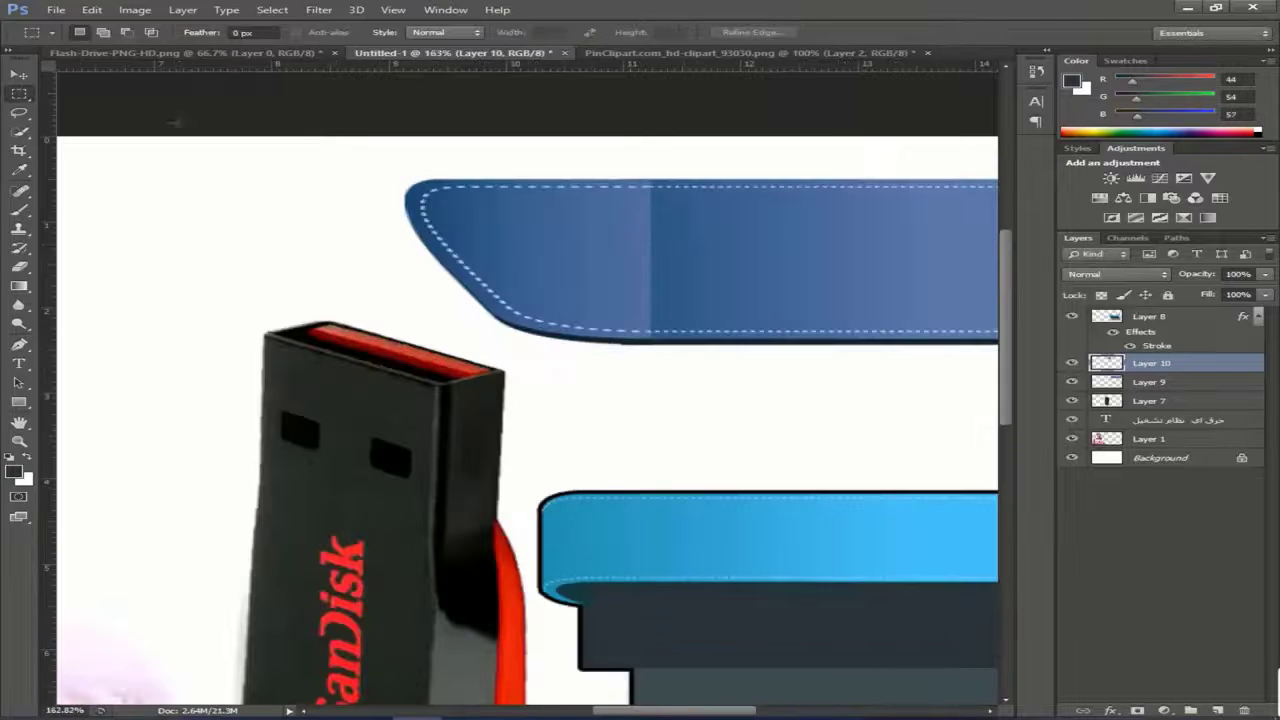
- Blend the ribbon seam with the Smudge tool
{"action": "key", "text": "b"}
{"action": "scroll", "coordinate": [617, 200], "scroll_direction": "up", "scroll_amount": 4}
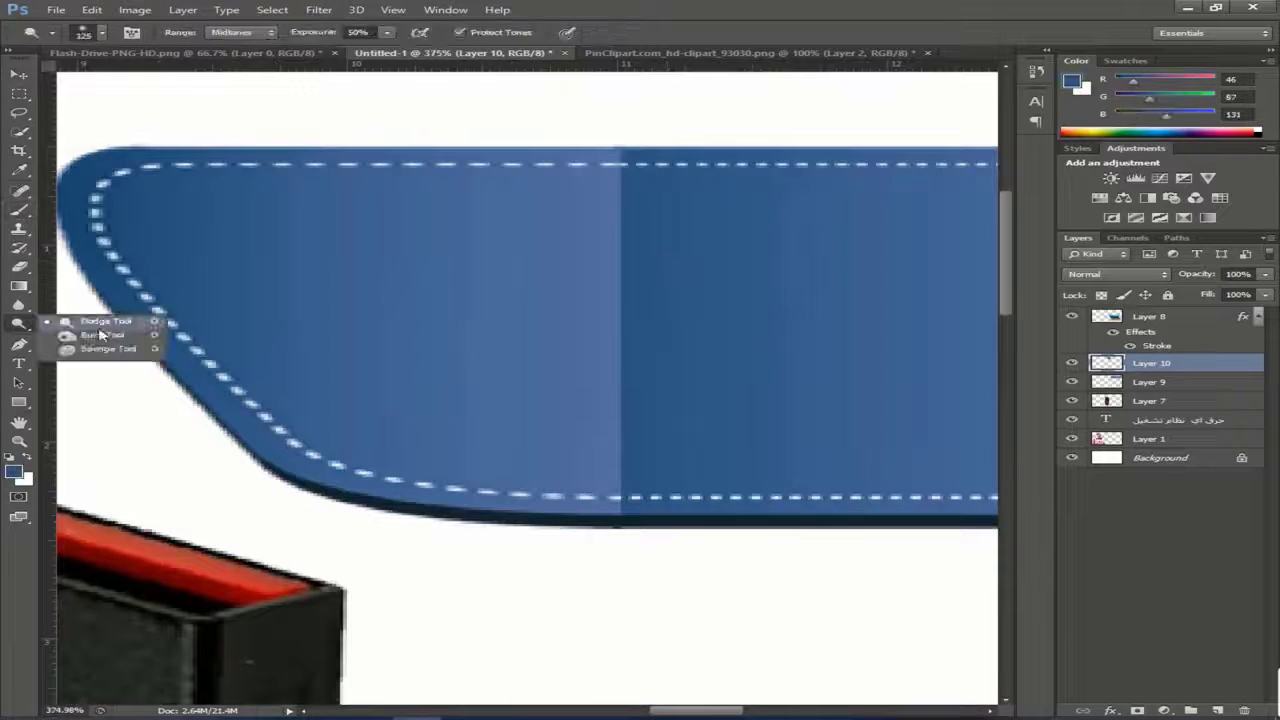
{"action": "key", "text": "shift+o"}
{"action": "scroll", "coordinate": [681, 235], "scroll_direction": "up", "scroll_amount": 1}
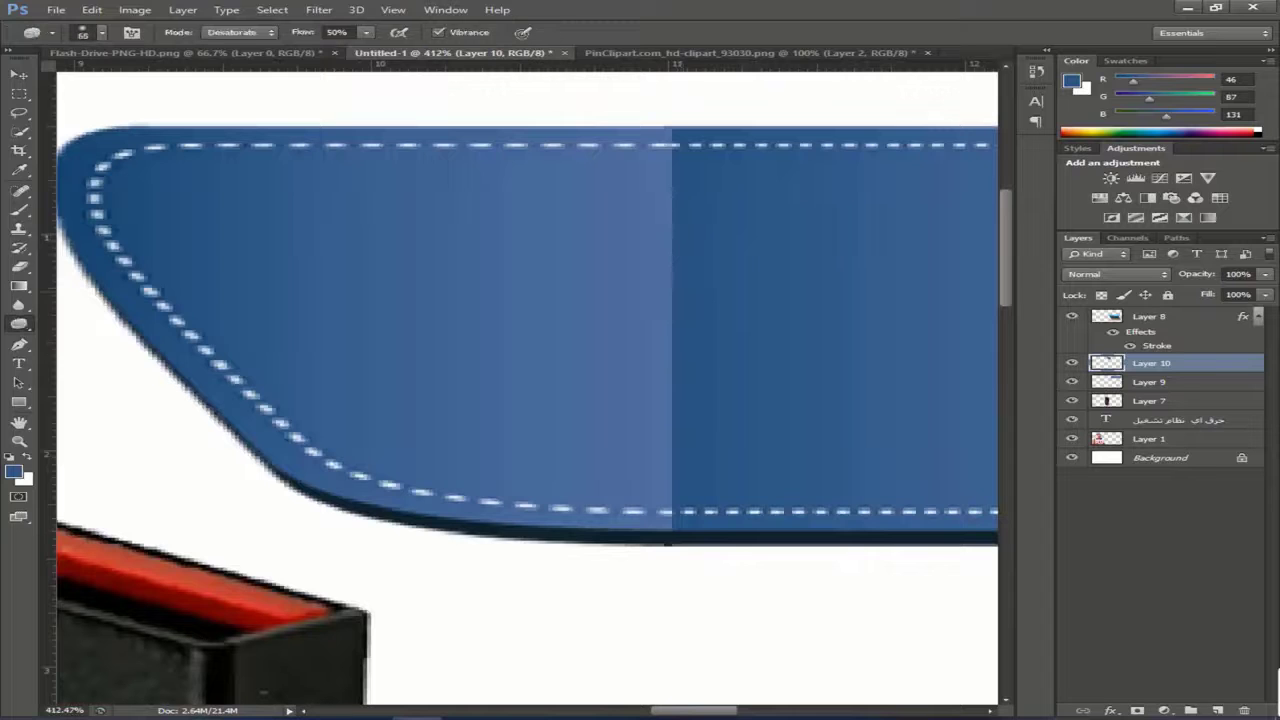
{"action": "key", "text": "shift+r"}
{"action": "key", "text": "shift+r"}
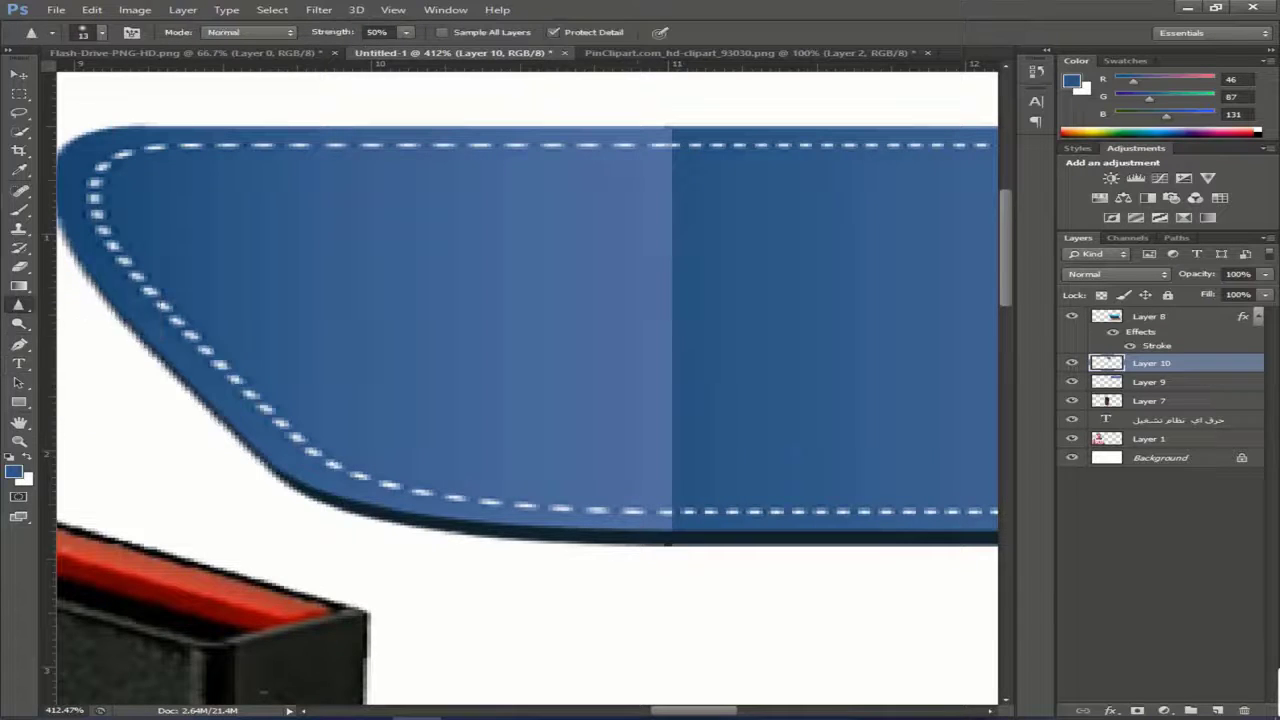
{"action": "scroll", "coordinate": [360, 545], "scroll_direction": "down", "scroll_amount": 1}
{"action": "left_click", "coordinate": [85, 336]}
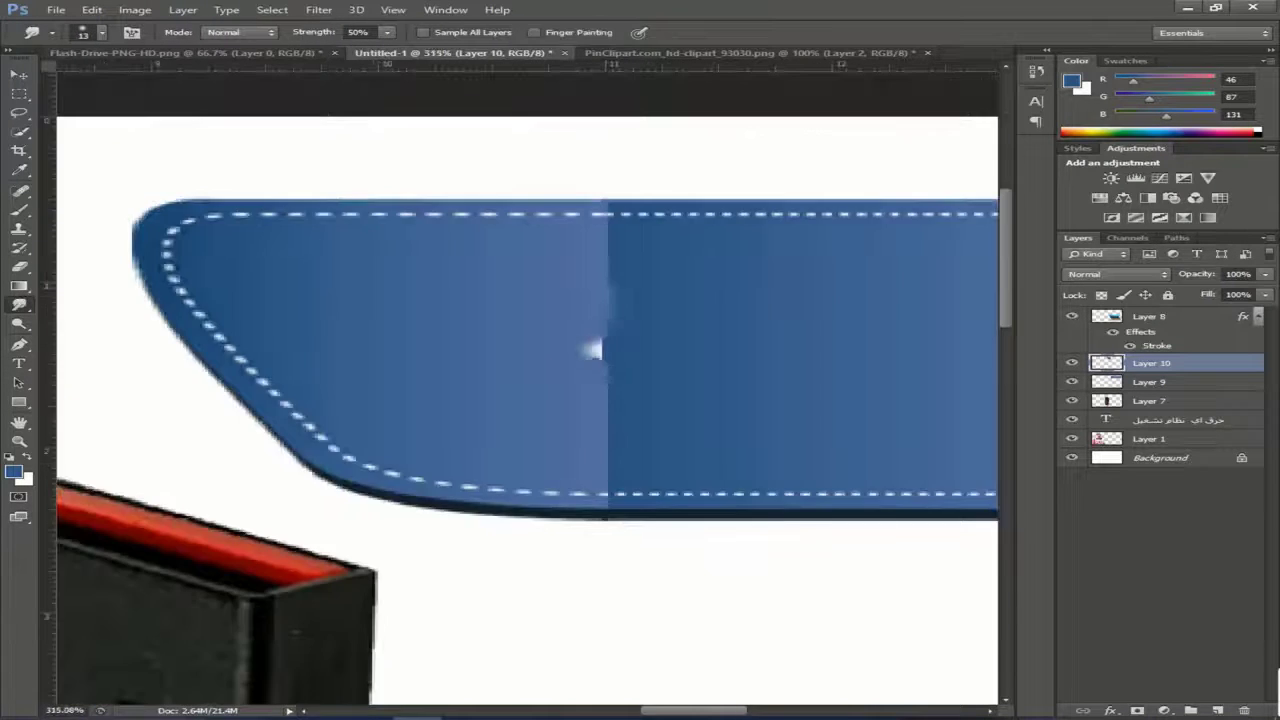
{"action": "scroll", "coordinate": [592, 349], "scroll_direction": "up", "scroll_amount": 4}
{"action": "scroll", "coordinate": [592, 340], "scroll_direction": "down", "scroll_amount": 2}
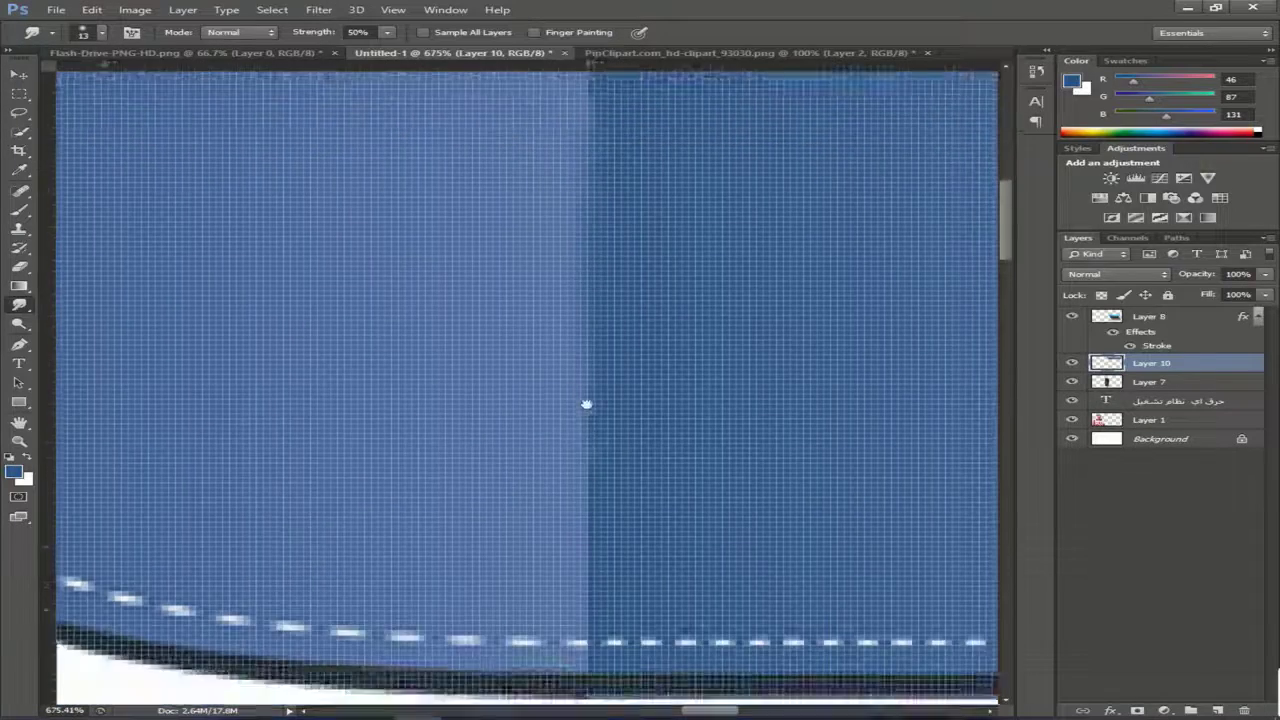
{"action": "scroll", "coordinate": [586, 500], "scroll_direction": "up", "scroll_amount": 1}
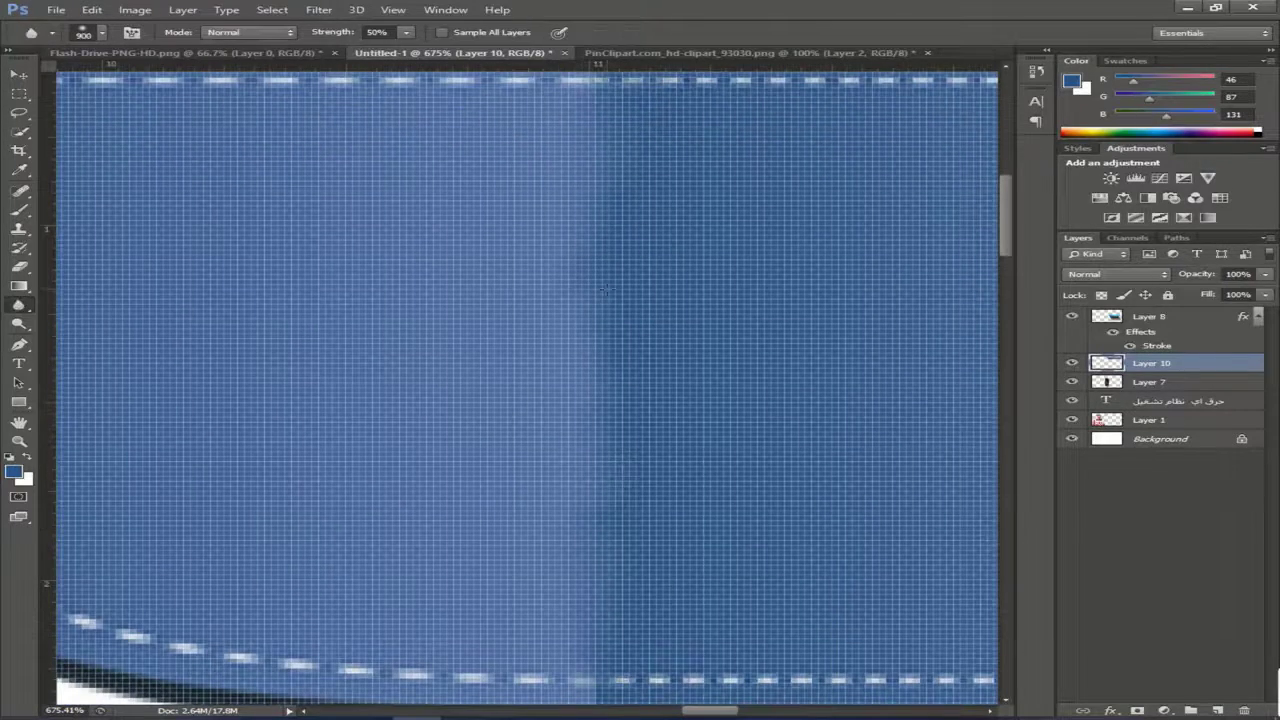
{"action": "scroll", "coordinate": [604, 290], "scroll_direction": "down", "scroll_amount": 4}
{"action": "scroll", "coordinate": [604, 290], "scroll_direction": "up", "scroll_amount": 2}
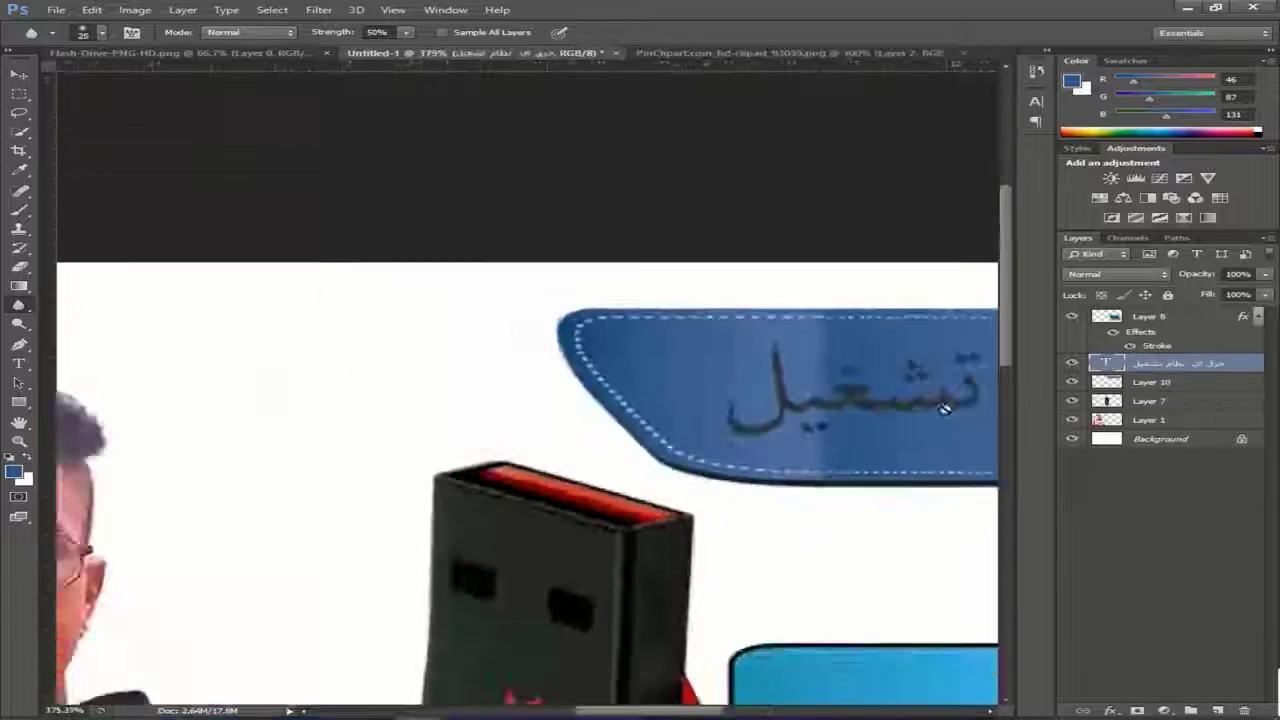
- Make the Arabic title text black and give it a Stroke outline
{"action": "key", "text": "ctrl+0"}
{"action": "key", "text": "v"}
{"action": "scroll", "coordinate": [900, 268], "scroll_direction": "down", "scroll_amount": 1}
{"action": "double_click", "coordinate": [1105, 363]}
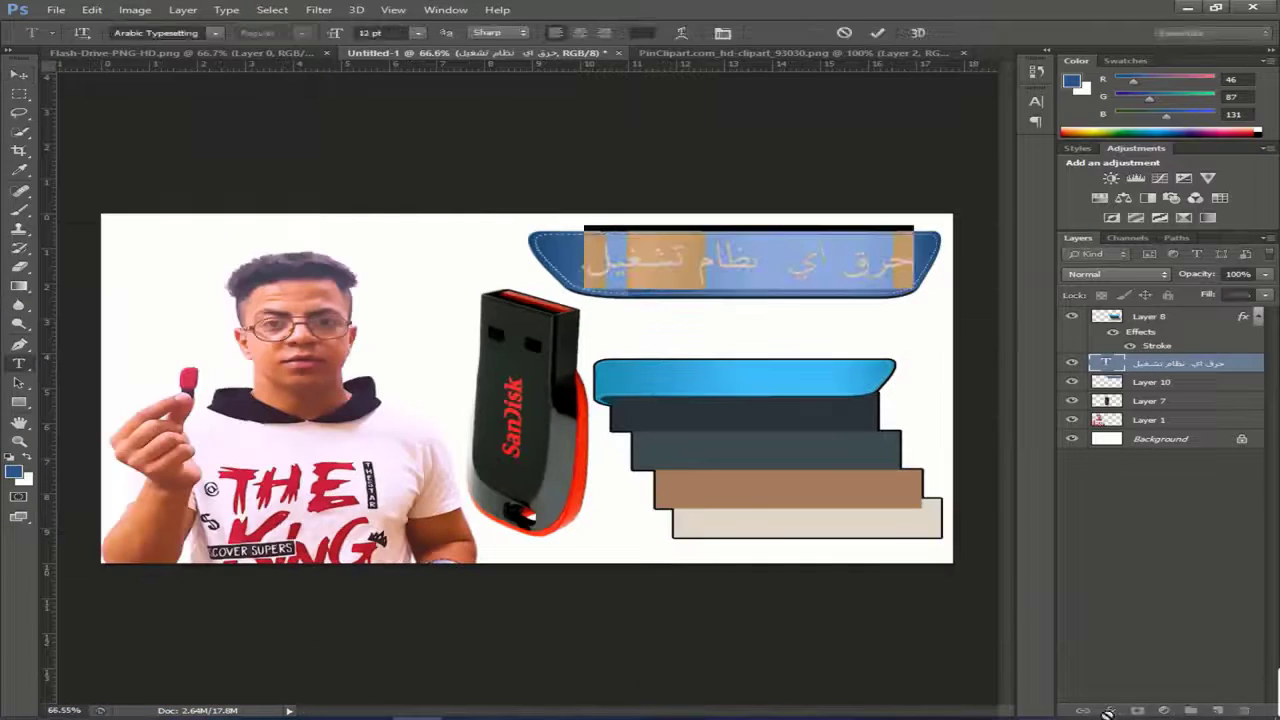
{"action": "left_click", "coordinate": [641, 33]}
{"action": "left_click", "coordinate": [814, 346]}
{"action": "left_click", "coordinate": [1144, 576]}
{"action": "left_click", "coordinate": [823, 340]}
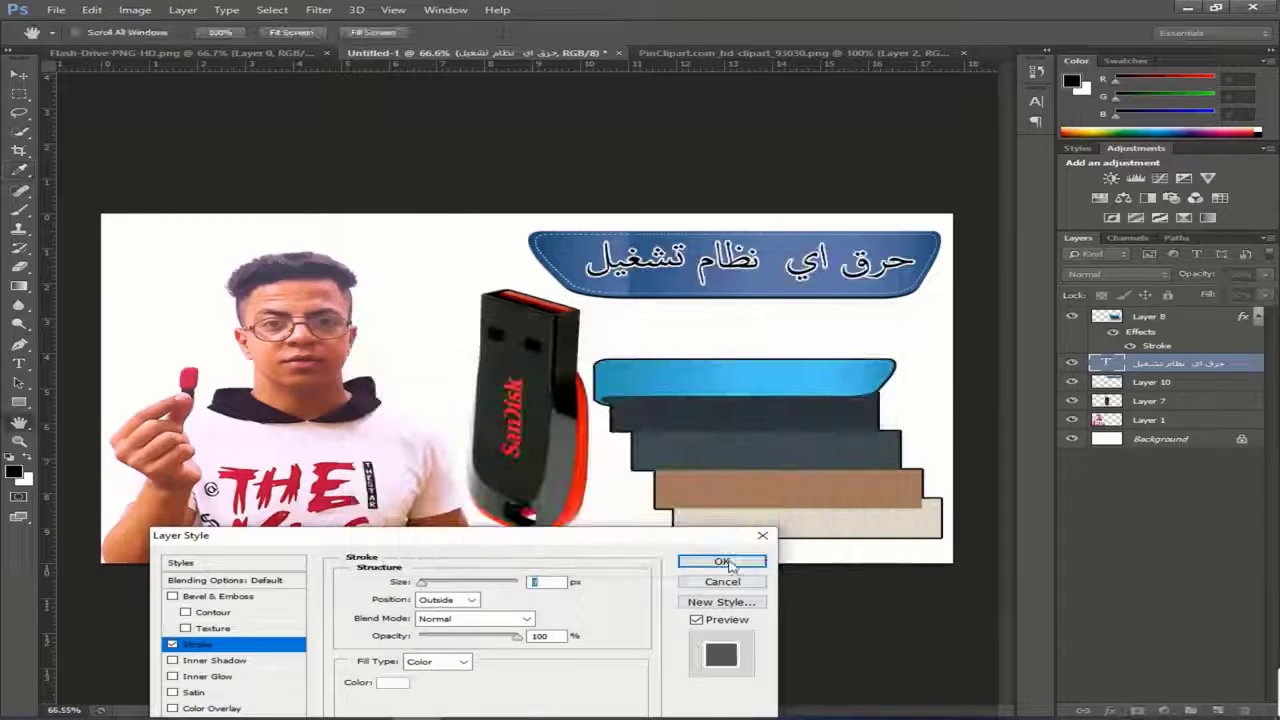
{"action": "left_click", "coordinate": [723, 560]}
{"action": "scroll", "coordinate": [620, 435], "scroll_direction": "up", "scroll_amount": 2}
- Start a new text on the top dark bar and copy 'Windows 7' from the browser search
{"action": "left_click", "coordinate": [619, 435]}
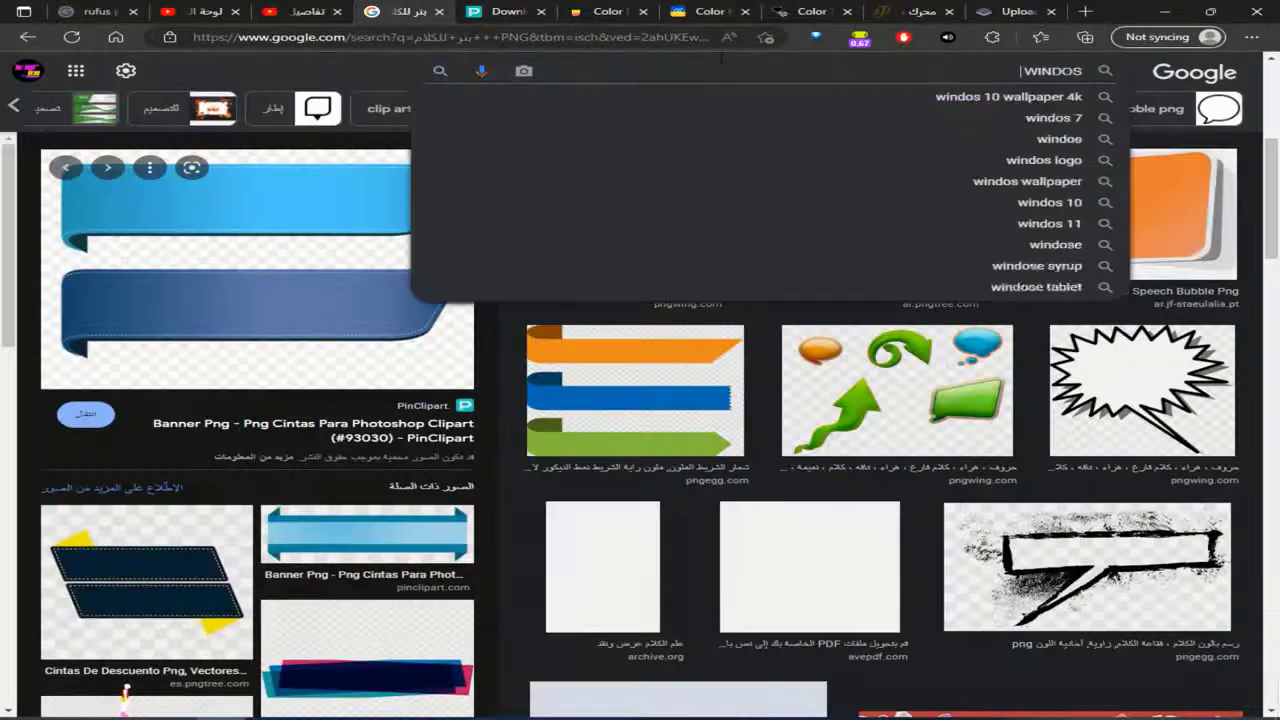
{"action": "key", "text": "Return"}
{"action": "right_click", "coordinate": [1224, 296]}
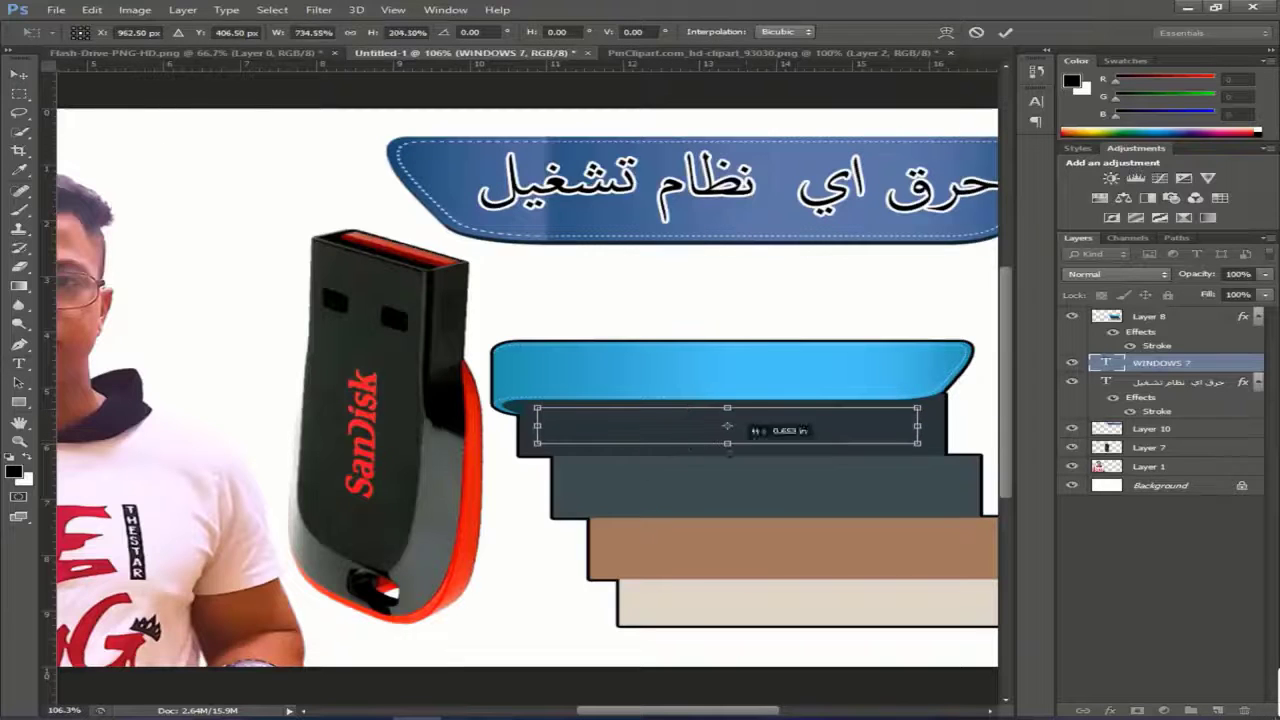
- Make the WINDOWS 7 label white and stretch it across the top dark bar
{"action": "key", "text": "Return"}
{"action": "left_click", "coordinate": [13, 470]}
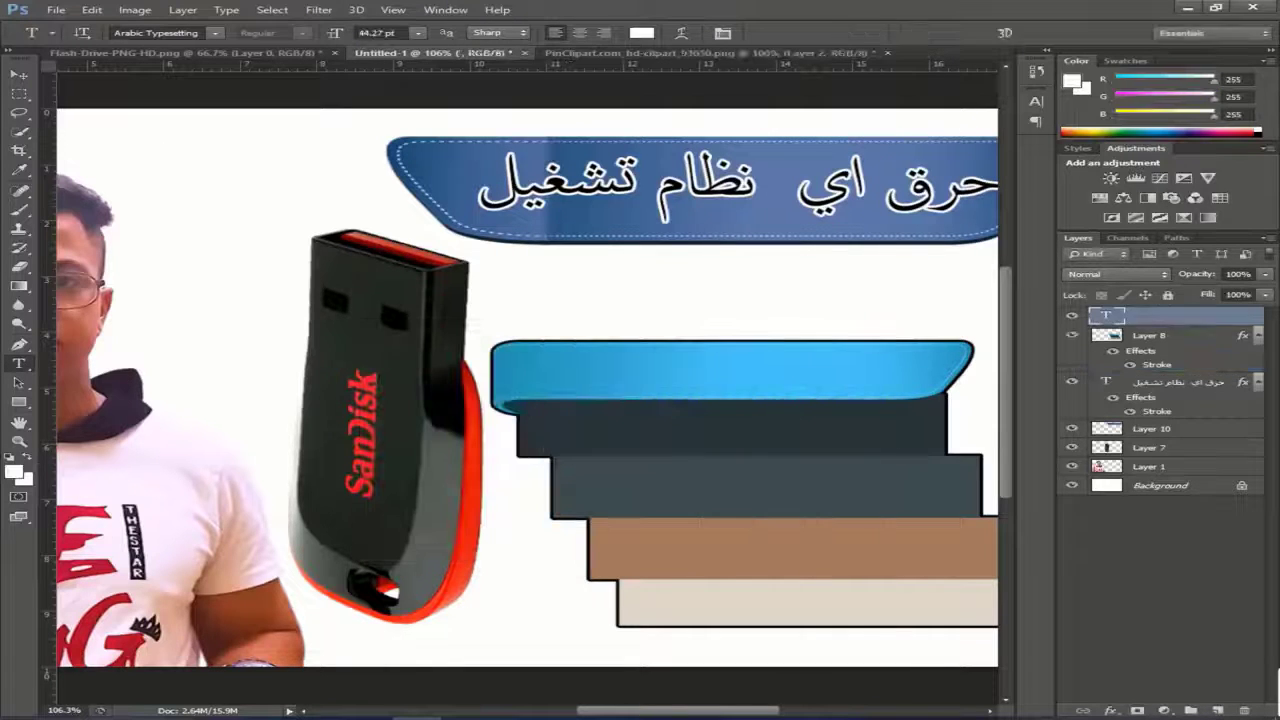
{"action": "left_click", "coordinate": [1136, 360]}
{"action": "left_click", "coordinate": [1136, 335]}
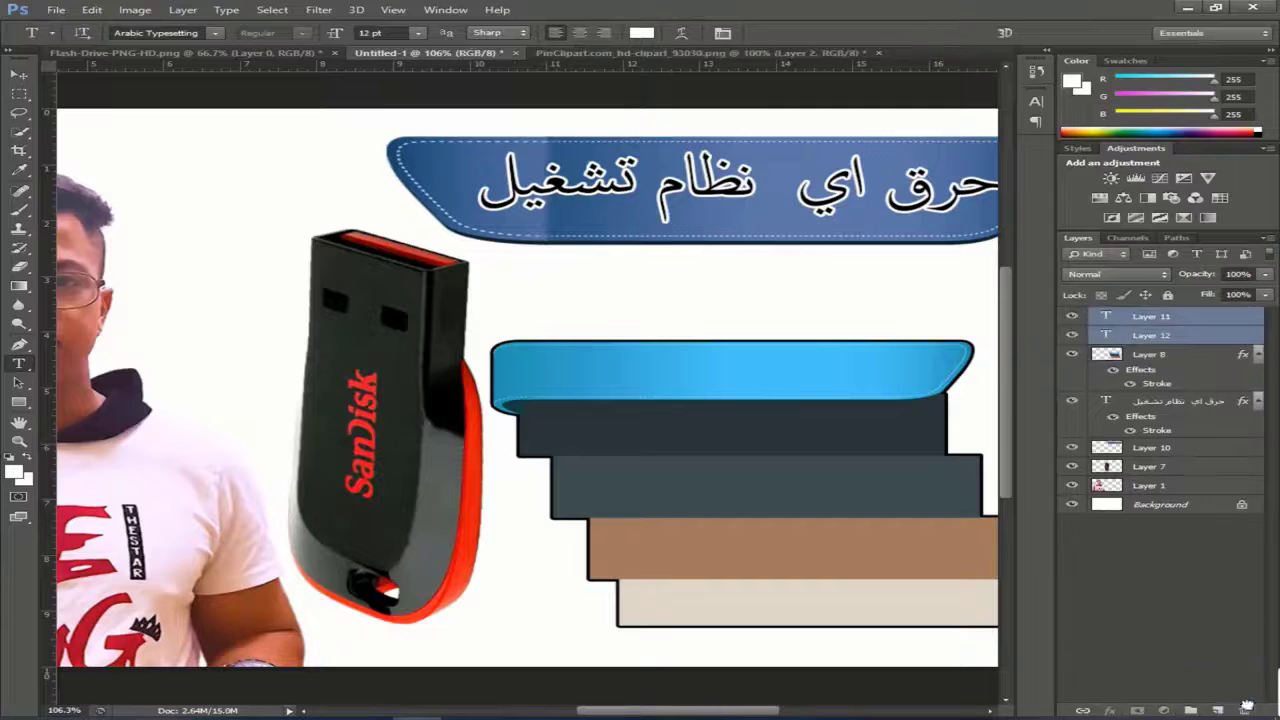
{"action": "key", "text": "ctrl+alt+z"}
{"action": "key", "text": "ctrl+alt+z"}
{"action": "key", "text": "ctrl+t"}
{"action": "left_click_drag", "start_coordinate": [808, 428], "coordinate": [952, 430]}
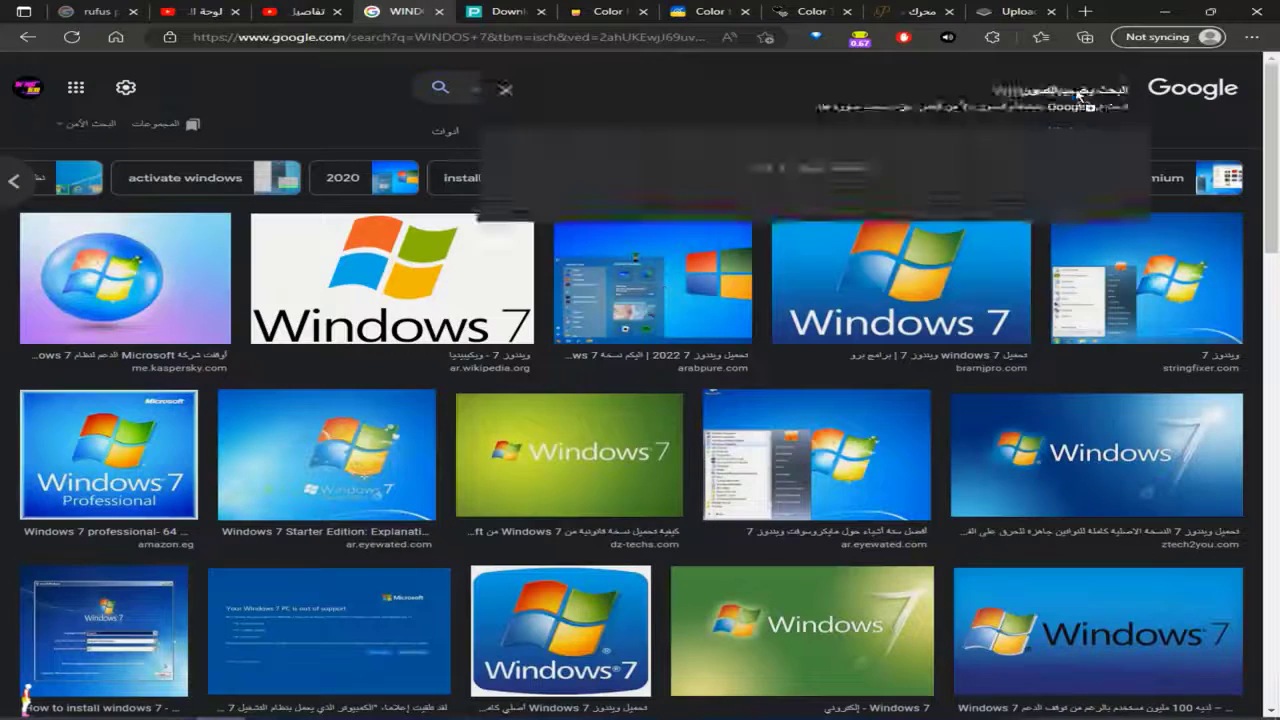
{"action": "type", "text": "8"}
{"action": "key", "text": "Return"}
- Add an enlarged WINDOWS 8 label on the second bar
{"action": "right_click", "coordinate": [1077, 209]}
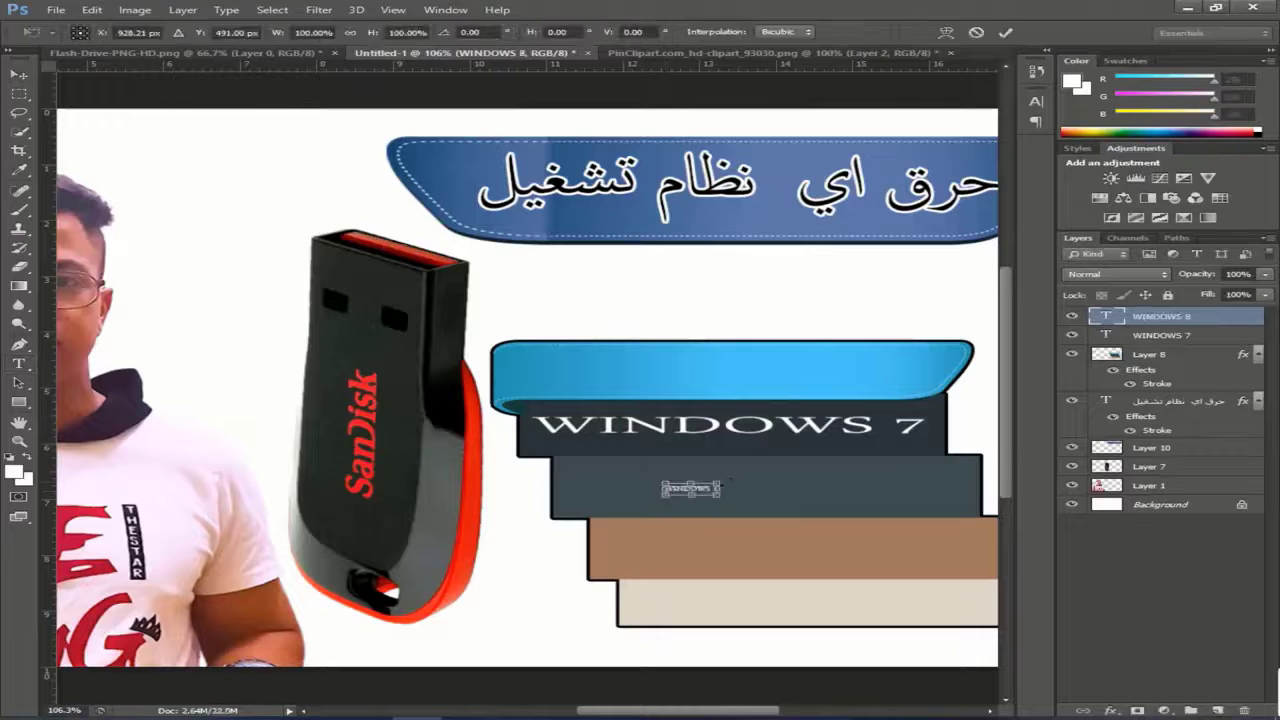
{"action": "left_click_drag", "start_coordinate": [719, 481], "coordinate": [925, 490]}
{"action": "key", "text": "Return"}
{"action": "left_click", "coordinate": [1163, 336]}
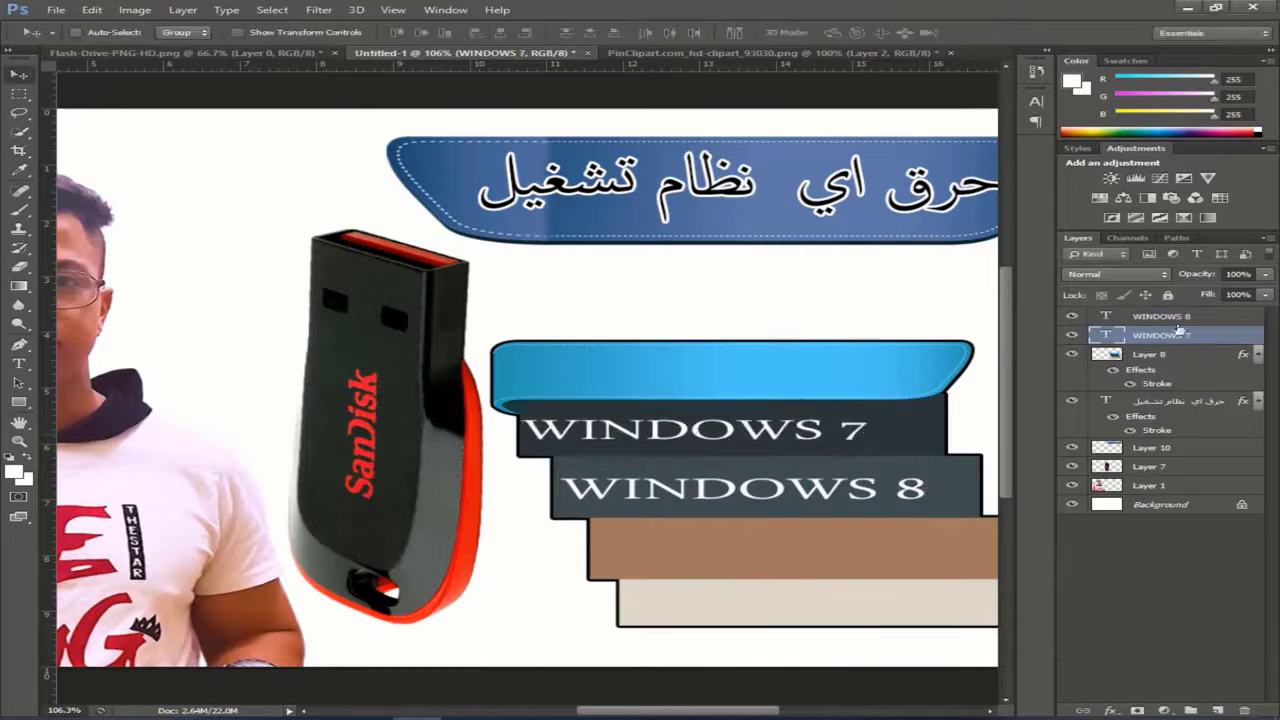
{"action": "key", "text": "Return"}
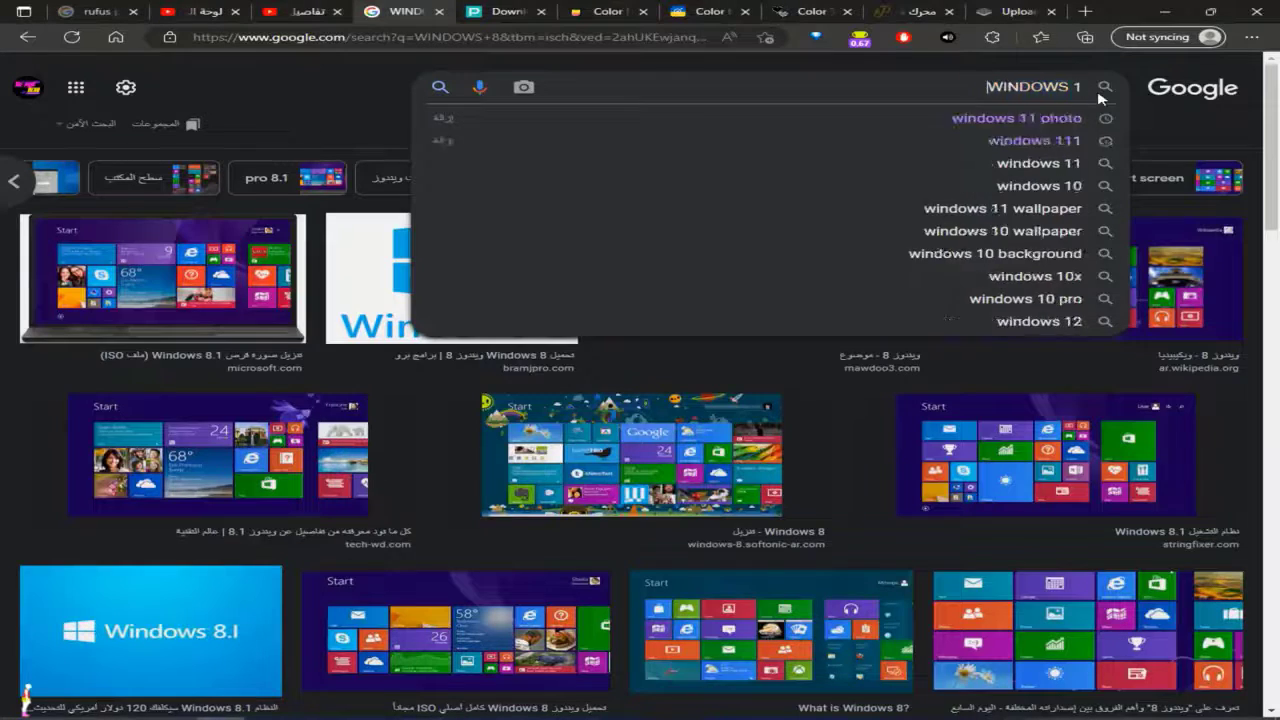
- Search Google Images for WINDOWS 10 PNG and download the logo from arabpng
{"action": "type", "text": "0 PNG"}
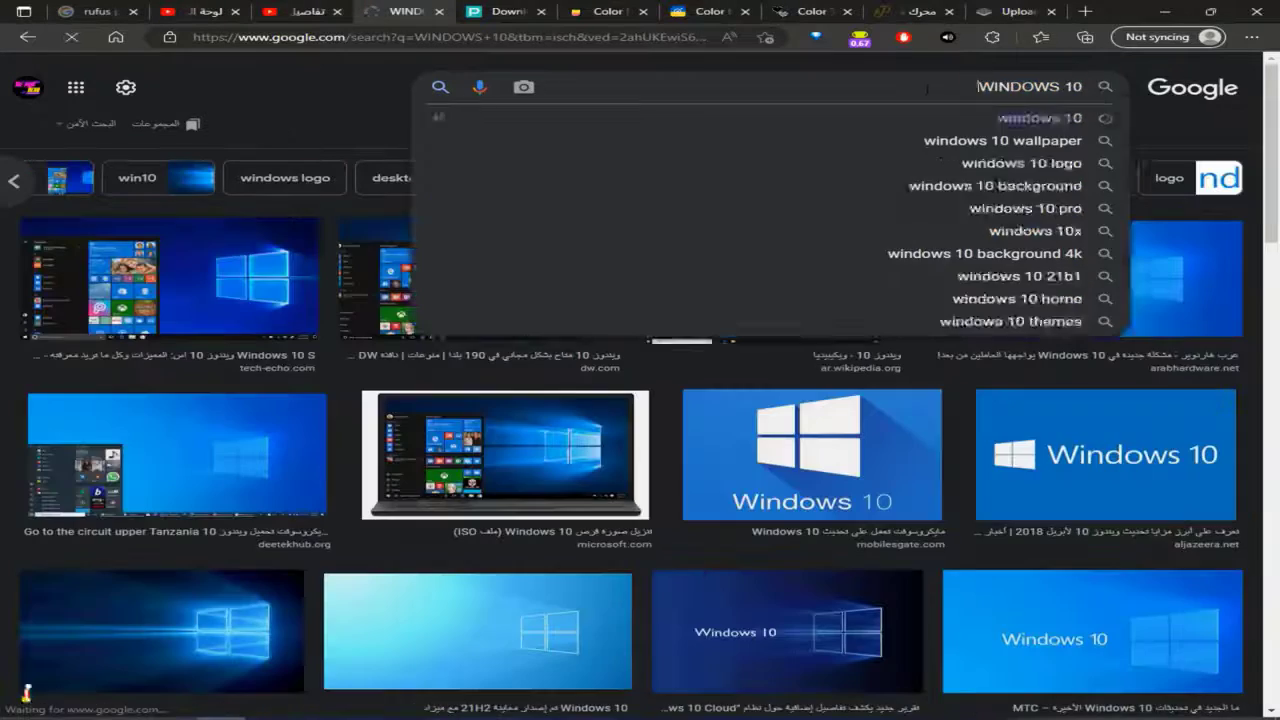
{"action": "key", "text": "Return"}
{"action": "left_click", "coordinate": [809, 463]}
{"action": "left_click", "coordinate": [45, 318]}
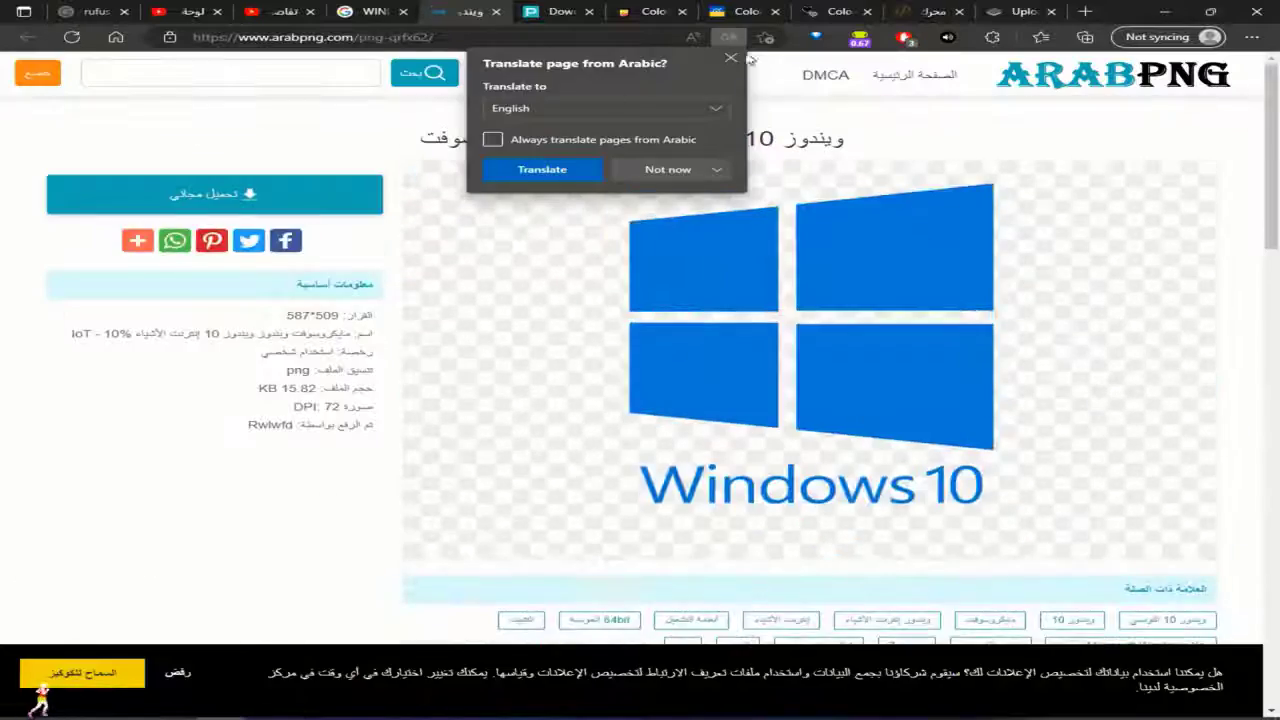
{"action": "left_click", "coordinate": [869, 406]}
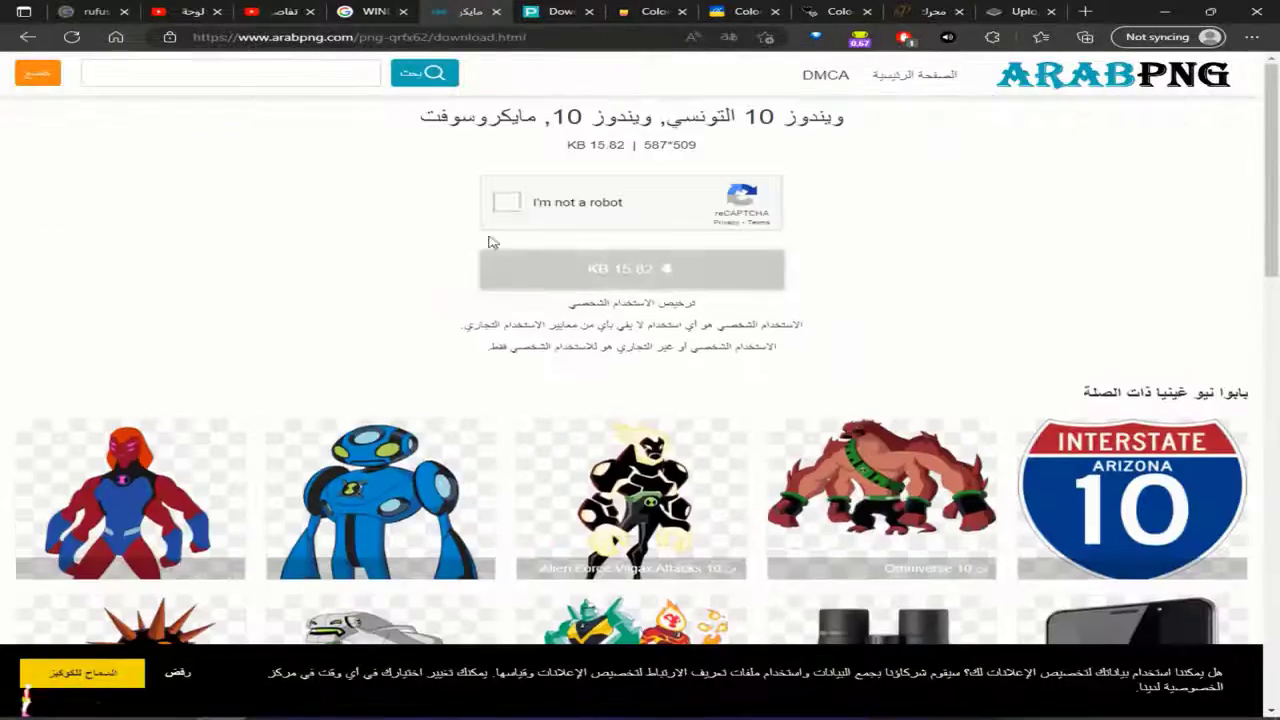
{"action": "left_click", "coordinate": [503, 203]}
{"action": "left_click", "coordinate": [620, 270]}
- Place the downloaded Windows 10 logo in the thumbnail and begin resizing it on the brown bar
{"action": "right_click", "coordinate": [362, 475]}
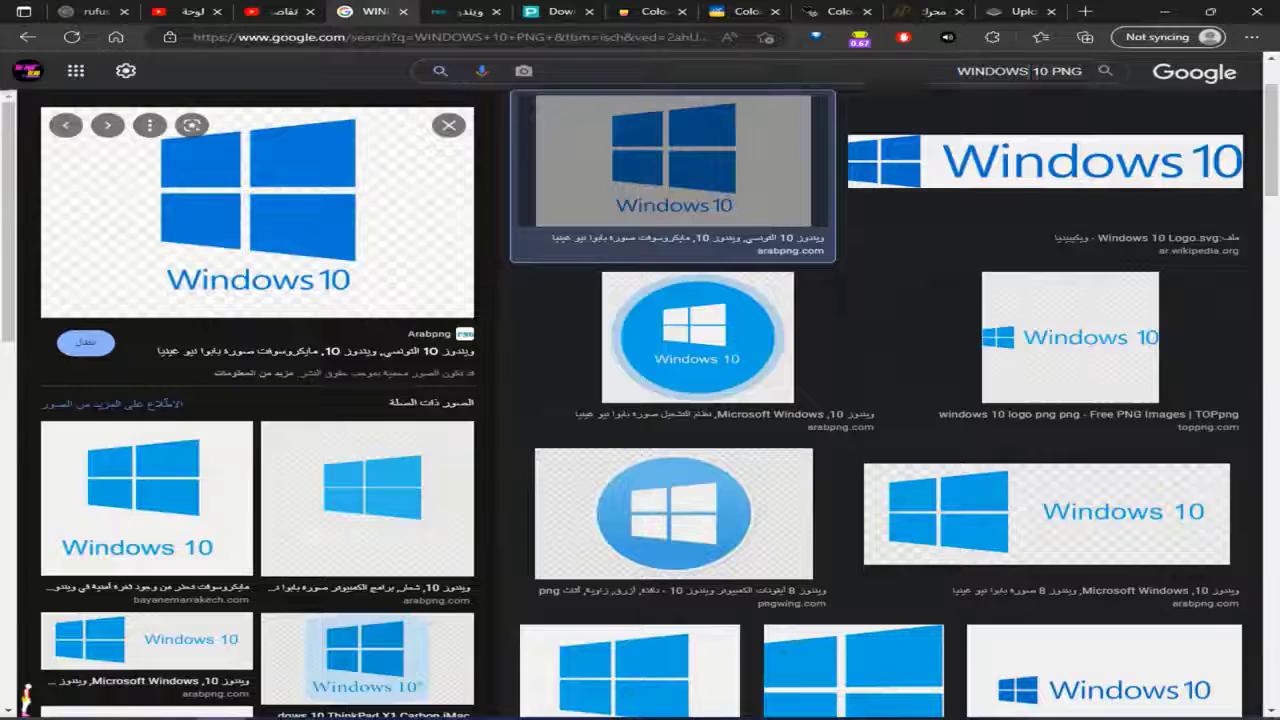
{"action": "right_click", "coordinate": [912, 72]}
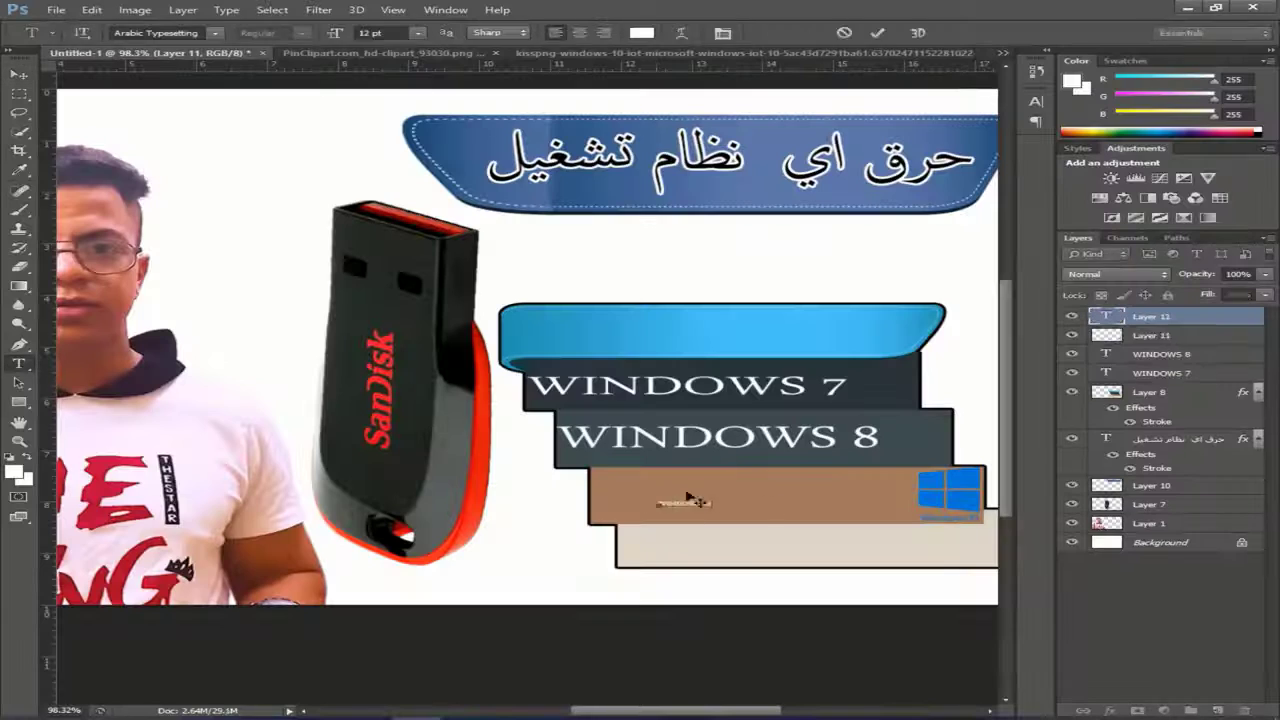
{"action": "key", "text": "ctrl+t"}
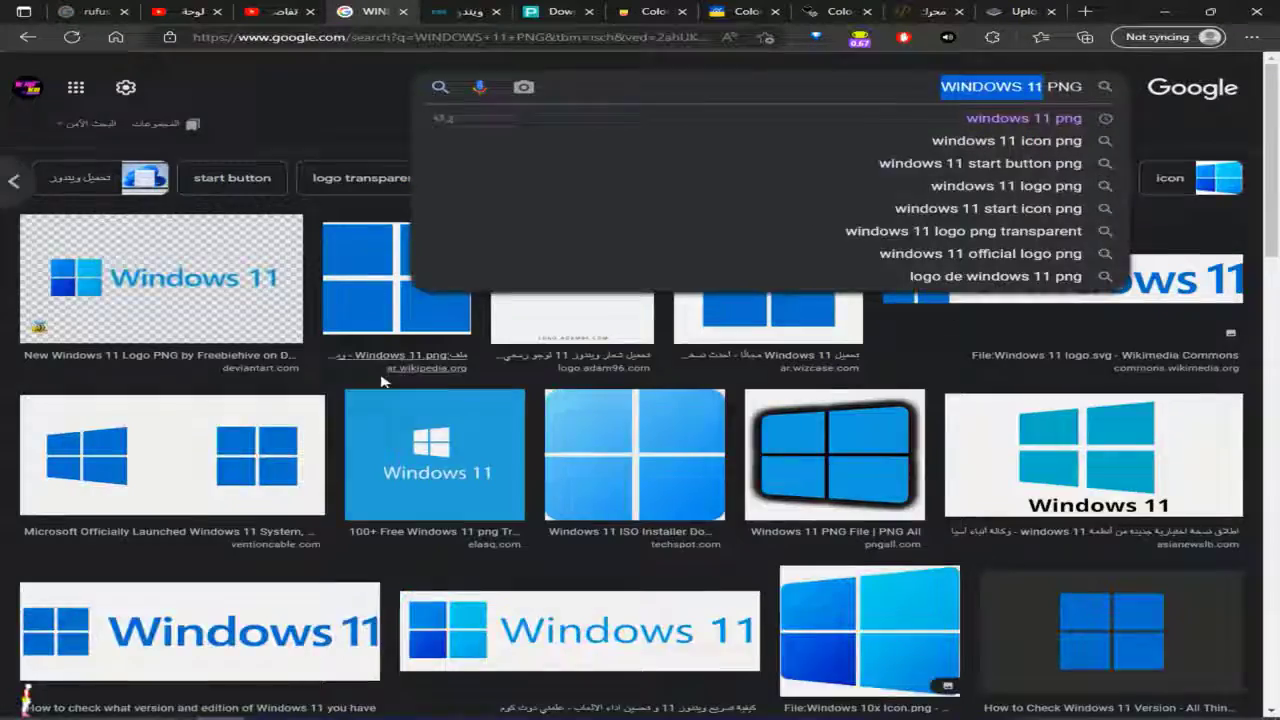
- Preview Windows 11 logo PNG results, including the New Windows 11 Logo PNG
{"action": "scroll", "coordinate": [381, 381], "scroll_direction": "down", "scroll_amount": 3}
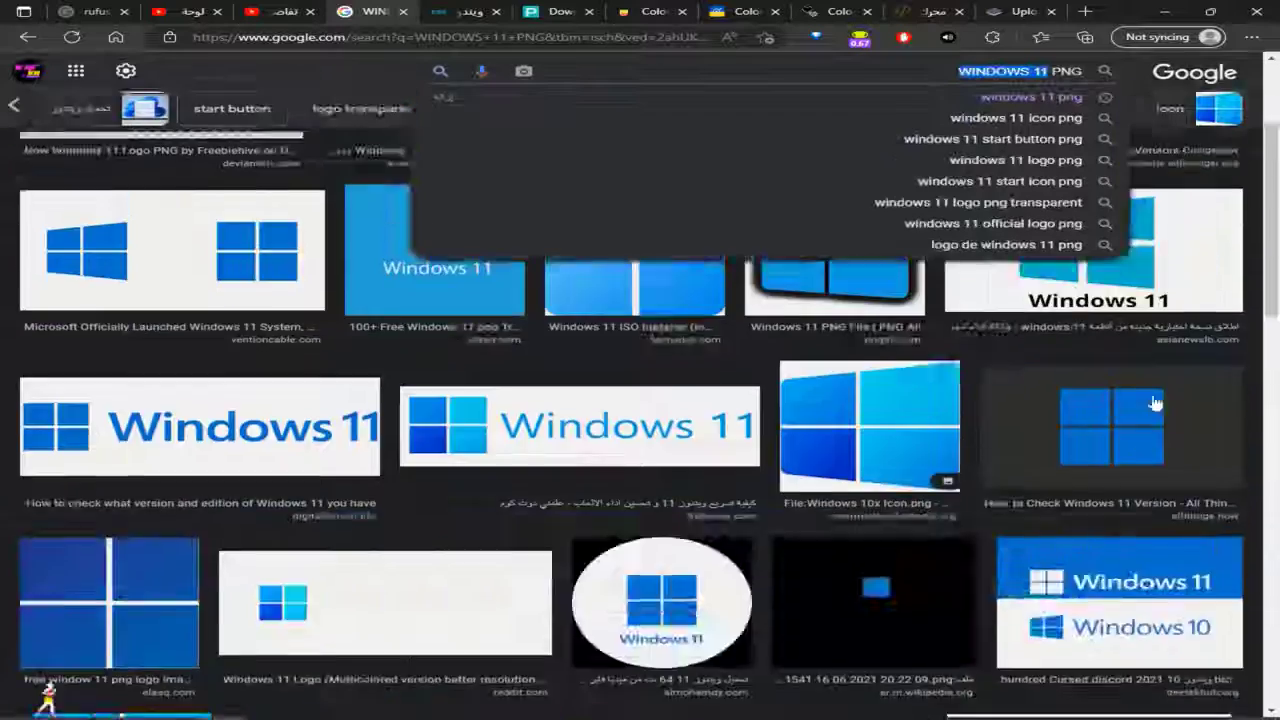
{"action": "left_click", "coordinate": [1093, 260]}
{"action": "scroll", "coordinate": [200, 443], "scroll_direction": "down", "scroll_amount": 5}
{"action": "scroll", "coordinate": [931, 299], "scroll_direction": "up", "scroll_amount": 2}
{"action": "scroll", "coordinate": [931, 299], "scroll_direction": "down", "scroll_amount": 2}
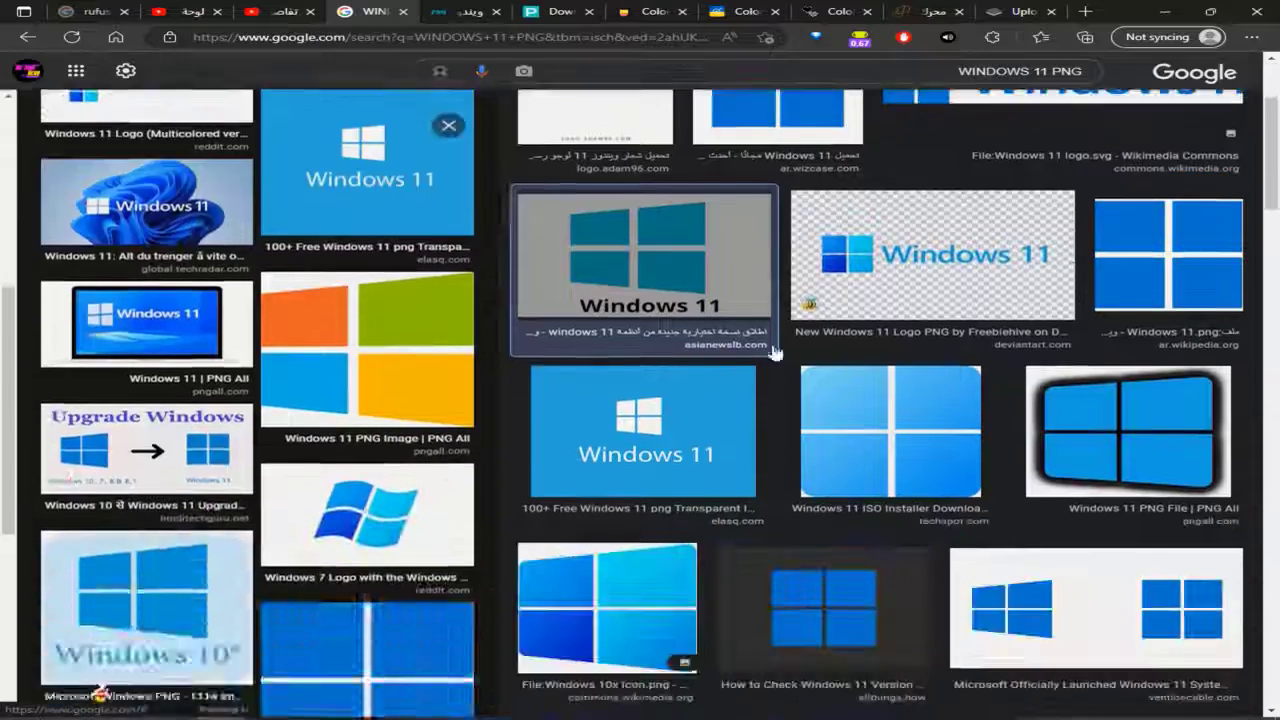
{"action": "left_click", "coordinate": [900, 280]}
{"action": "scroll", "coordinate": [150, 520], "scroll_direction": "down", "scroll_amount": 5}
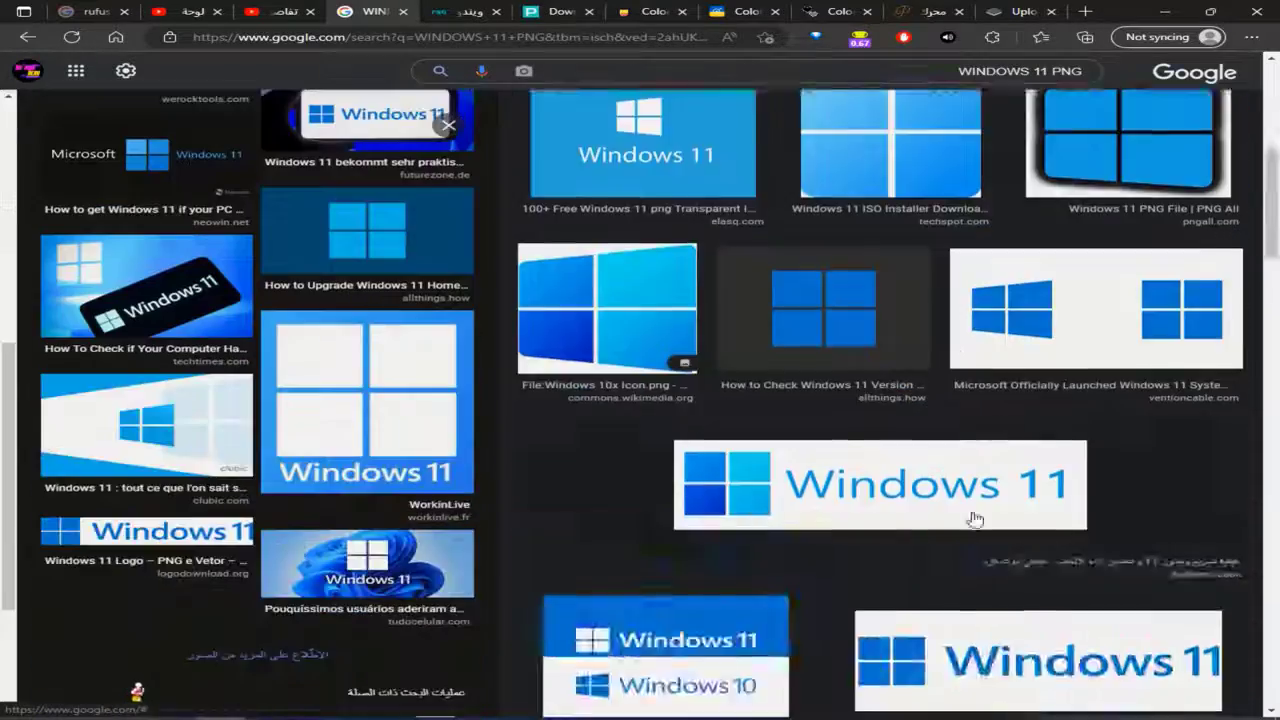
{"action": "scroll", "coordinate": [165, 690], "scroll_direction": "up", "scroll_amount": 5}
- Search WINDOWS 7 PNG and download the logo from PNGEgg, solving the captcha
{"action": "type", "text": "7"}
{"action": "key", "text": "Return"}
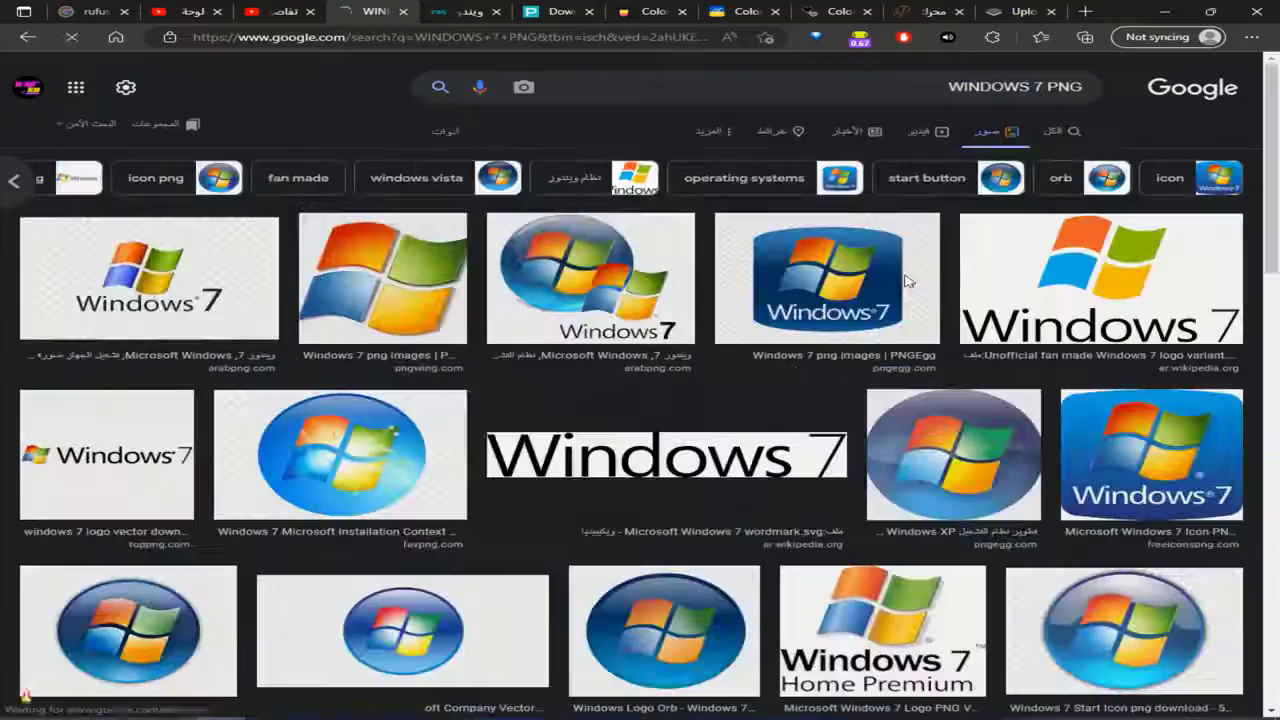
{"action": "left_click", "coordinate": [829, 280]}
{"action": "left_click", "coordinate": [86, 349]}
{"action": "left_click", "coordinate": [271, 271]}
{"action": "scroll", "coordinate": [718, 592], "scroll_direction": "down", "scroll_amount": 5}
{"action": "left_click", "coordinate": [718, 592]}
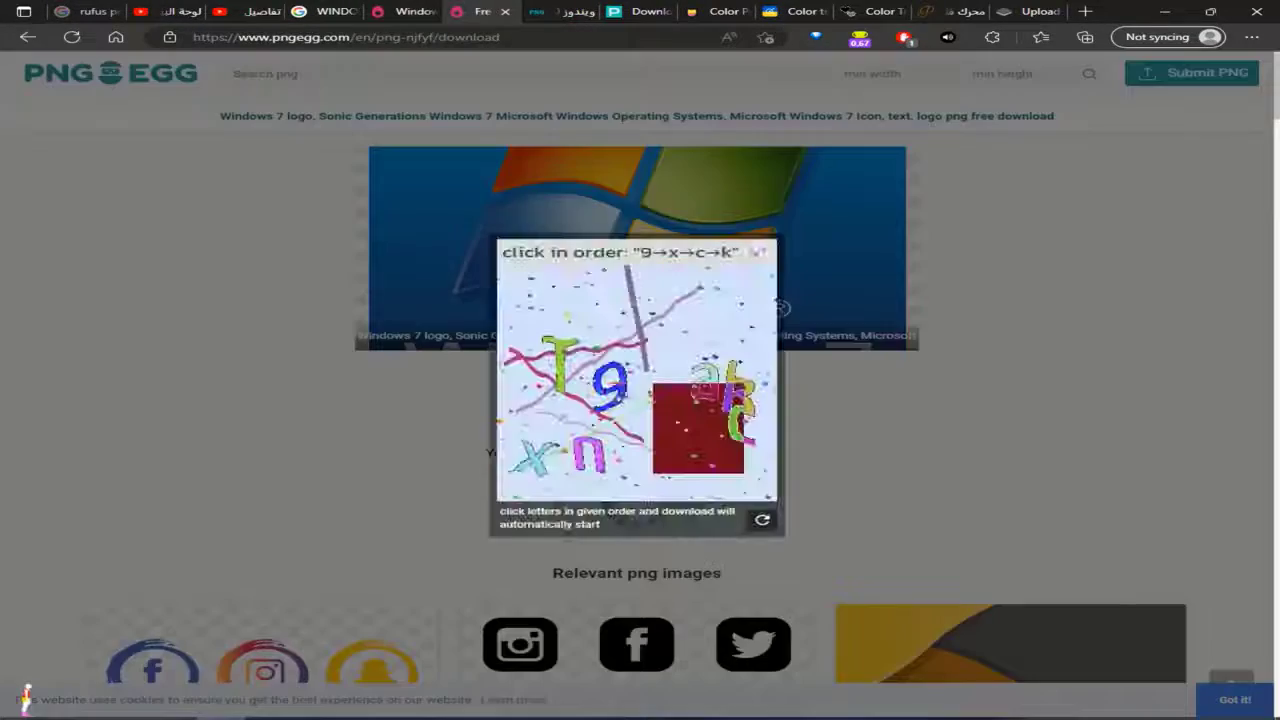
{"action": "left_click", "coordinate": [744, 399]}
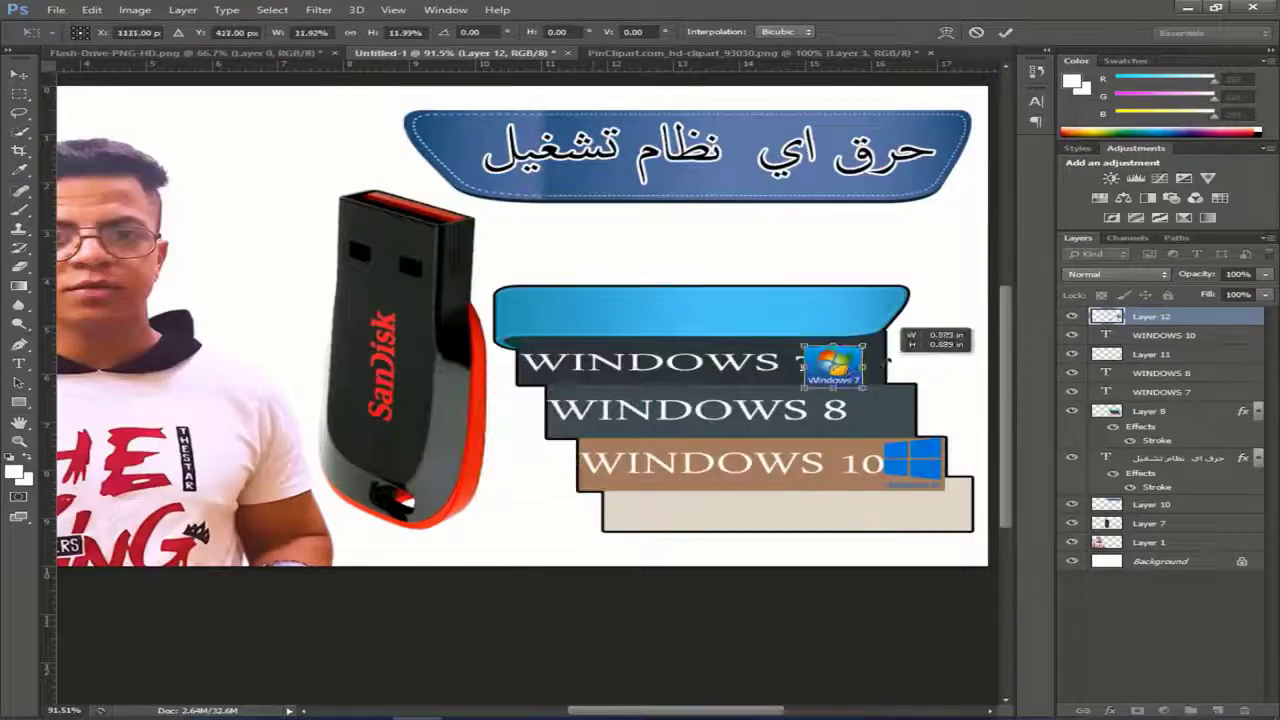
- Commit the Windows 8 logo placement on its bar
{"action": "scroll", "coordinate": [832, 363], "scroll_direction": "up", "scroll_amount": 5}
{"action": "scroll", "coordinate": [891, 336], "scroll_direction": "up", "scroll_amount": 3}
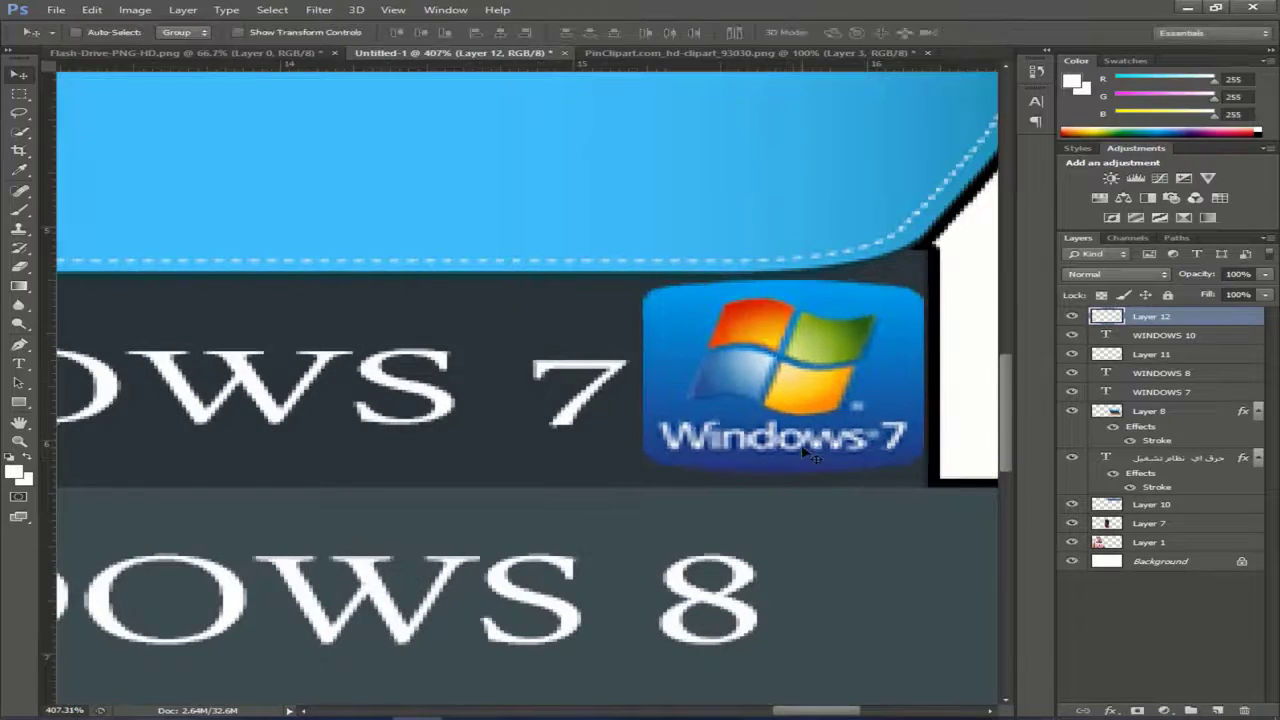
{"action": "scroll", "coordinate": [805, 452], "scroll_direction": "down", "scroll_amount": 10}
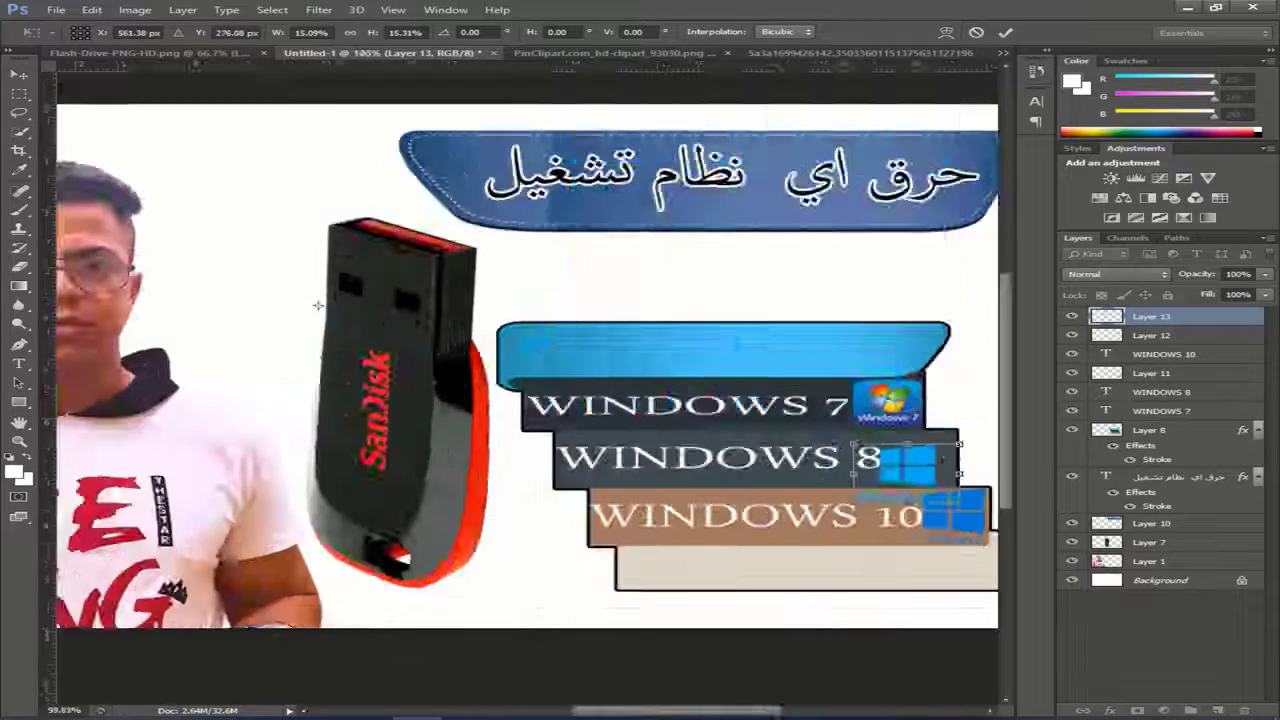
{"action": "scroll", "coordinate": [862, 443], "scroll_direction": "up", "scroll_amount": 3}
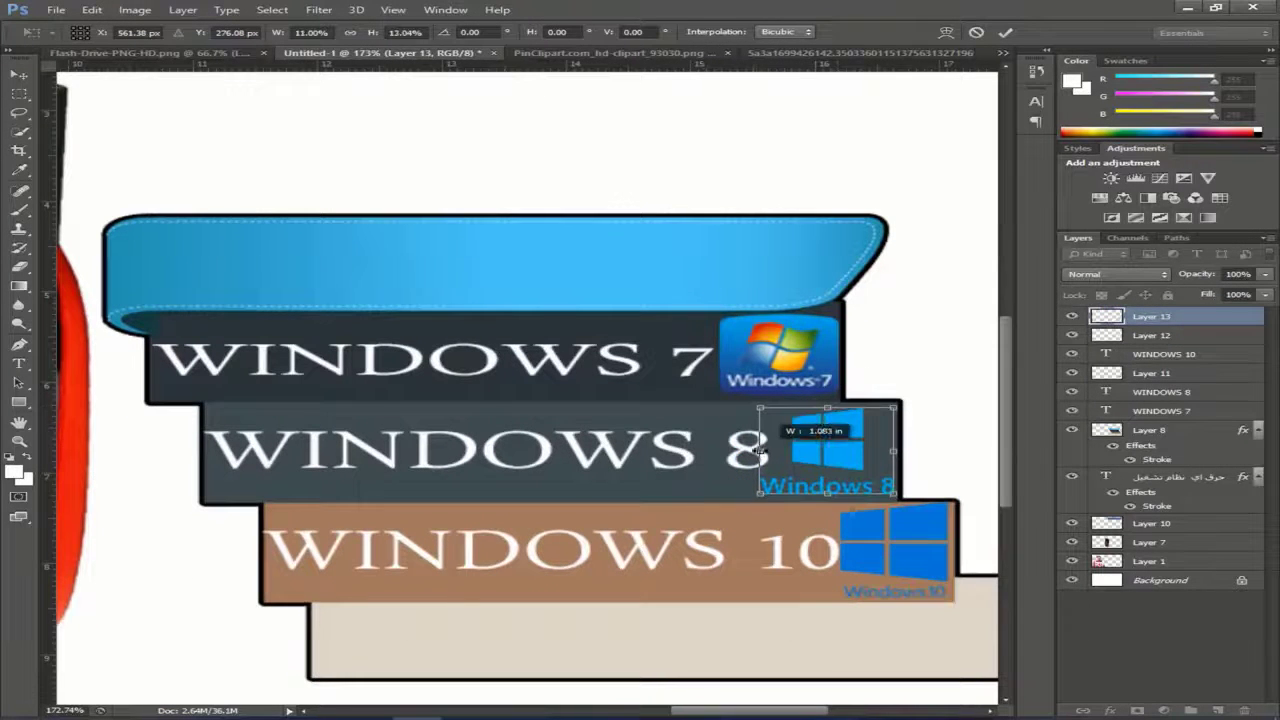
{"action": "key", "text": "Return"}
{"action": "scroll", "coordinate": [920, 480], "scroll_direction": "down", "scroll_amount": 2}
{"action": "scroll", "coordinate": [950, 592], "scroll_direction": "up", "scroll_amount": 2}
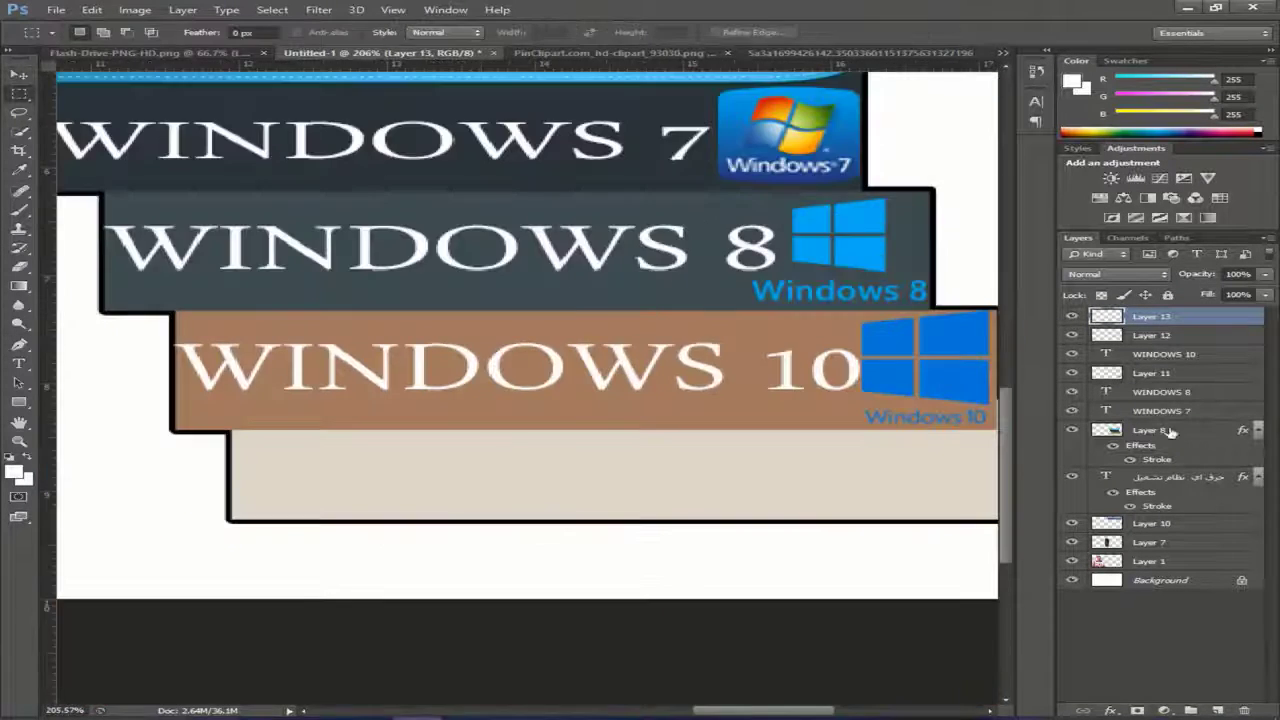
- Copy a piece of the bar to a new layer, widen it, and merge it back
{"action": "right_click", "coordinate": [523, 176]}
{"action": "left_click", "coordinate": [643, 290]}
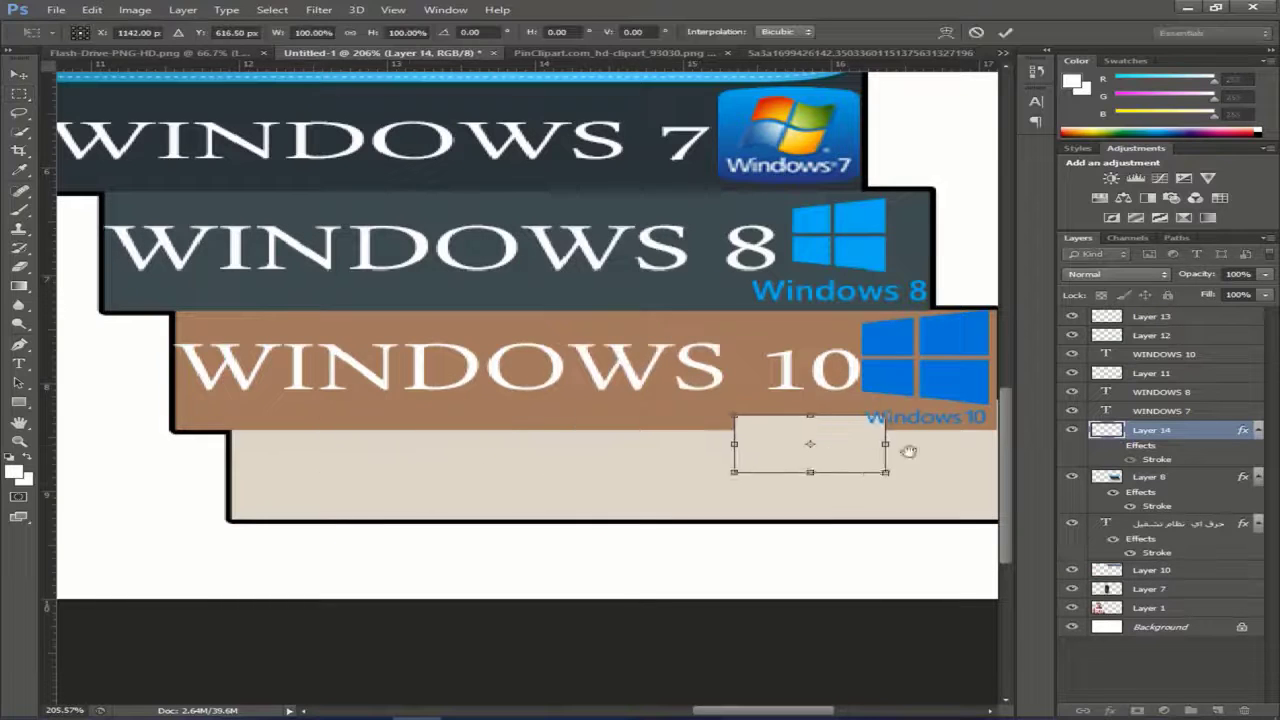
{"action": "left_click_drag", "start_coordinate": [908, 451], "coordinate": [200, 503]}
{"action": "key", "text": "Return"}
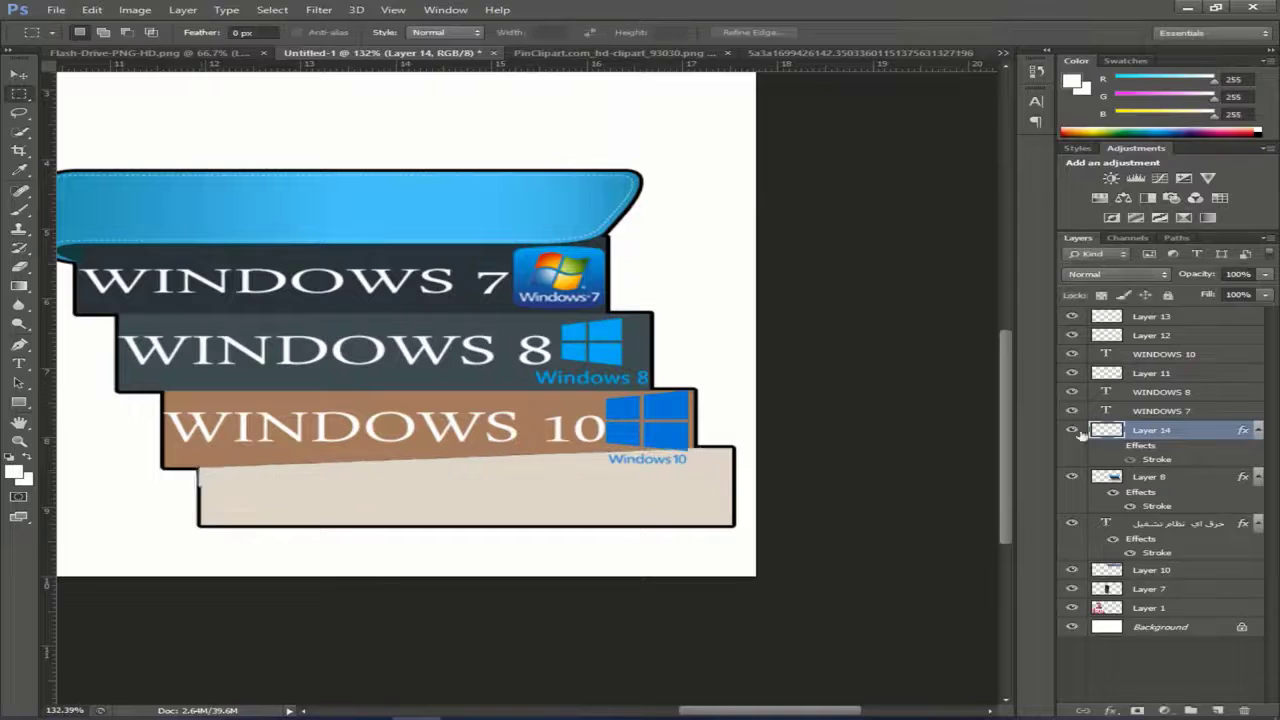
{"action": "key", "text": "ctrl+e"}
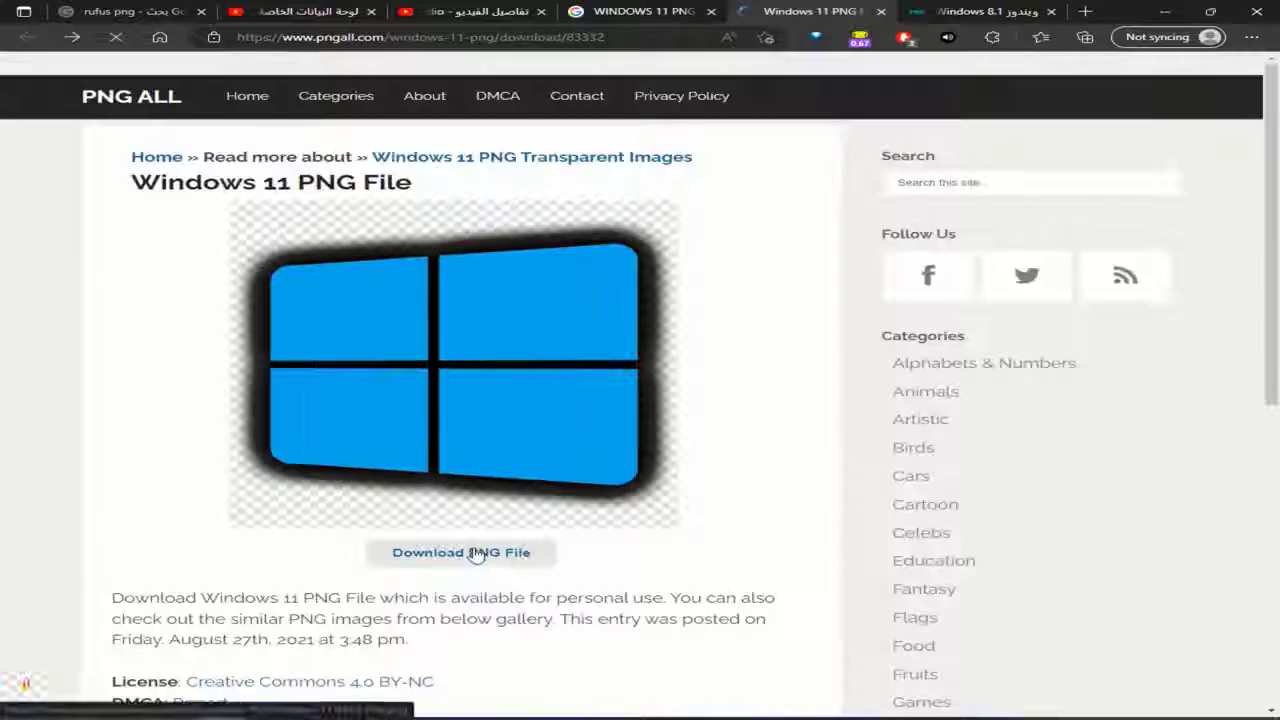
- Place the Windows 11 logo on the bottom bar at about 82% and stretch the WINDOWS 11 text
{"action": "left_click", "coordinate": [508, 551]}
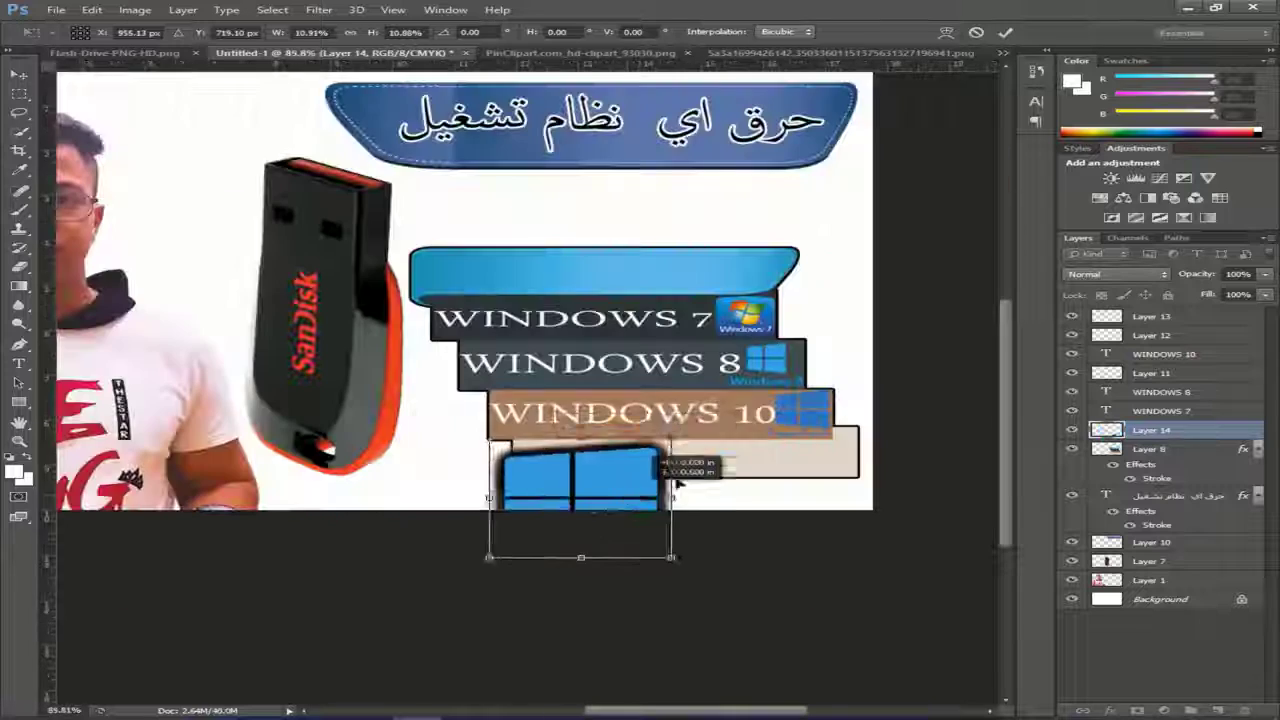
{"action": "left_click_drag", "start_coordinate": [663, 457], "coordinate": [808, 491]}
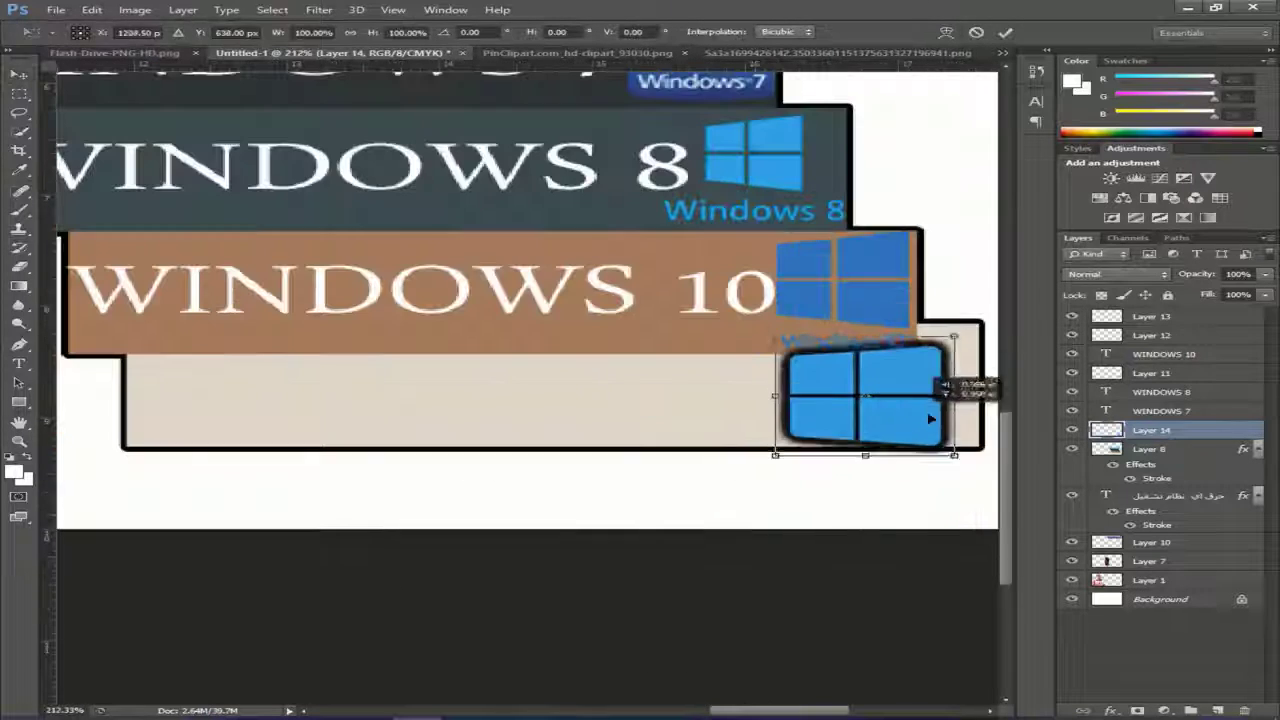
{"action": "left_click_drag", "start_coordinate": [930, 418], "coordinate": [964, 424]}
{"action": "left_click_drag", "start_coordinate": [986, 340], "coordinate": [966, 350]}
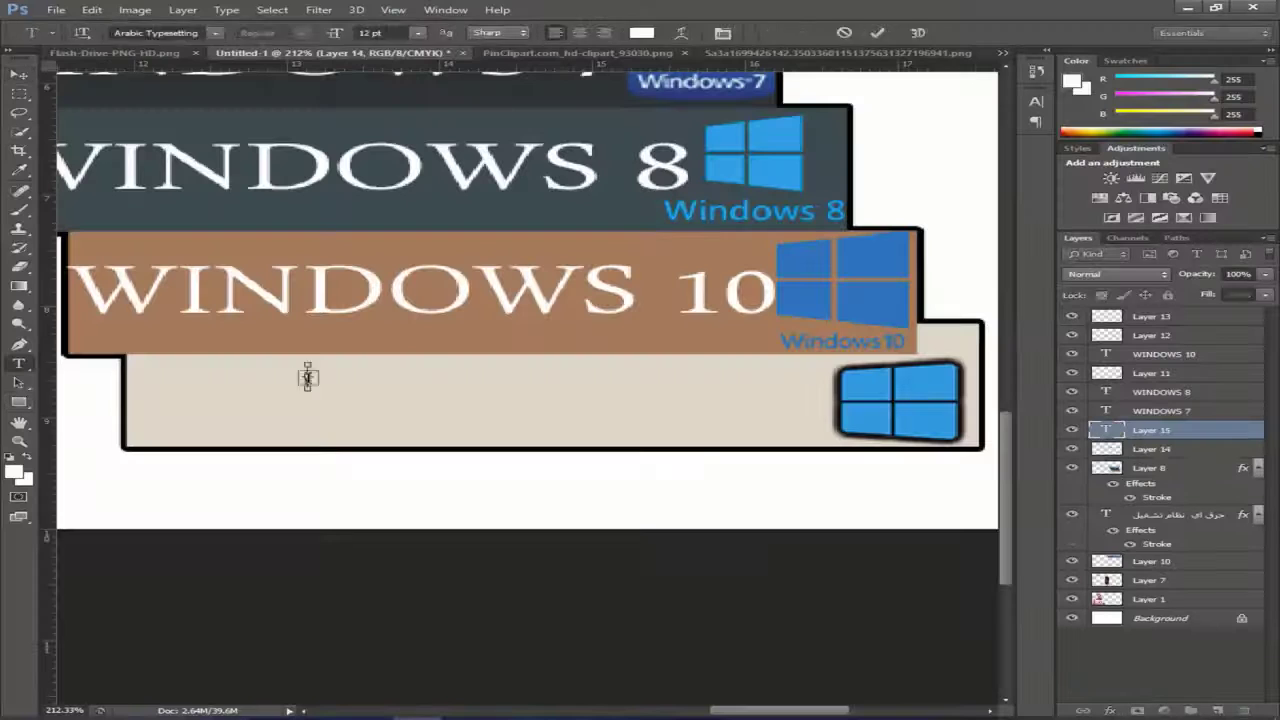
{"action": "key", "text": "ctrl+t"}
{"action": "key", "text": "Return"}
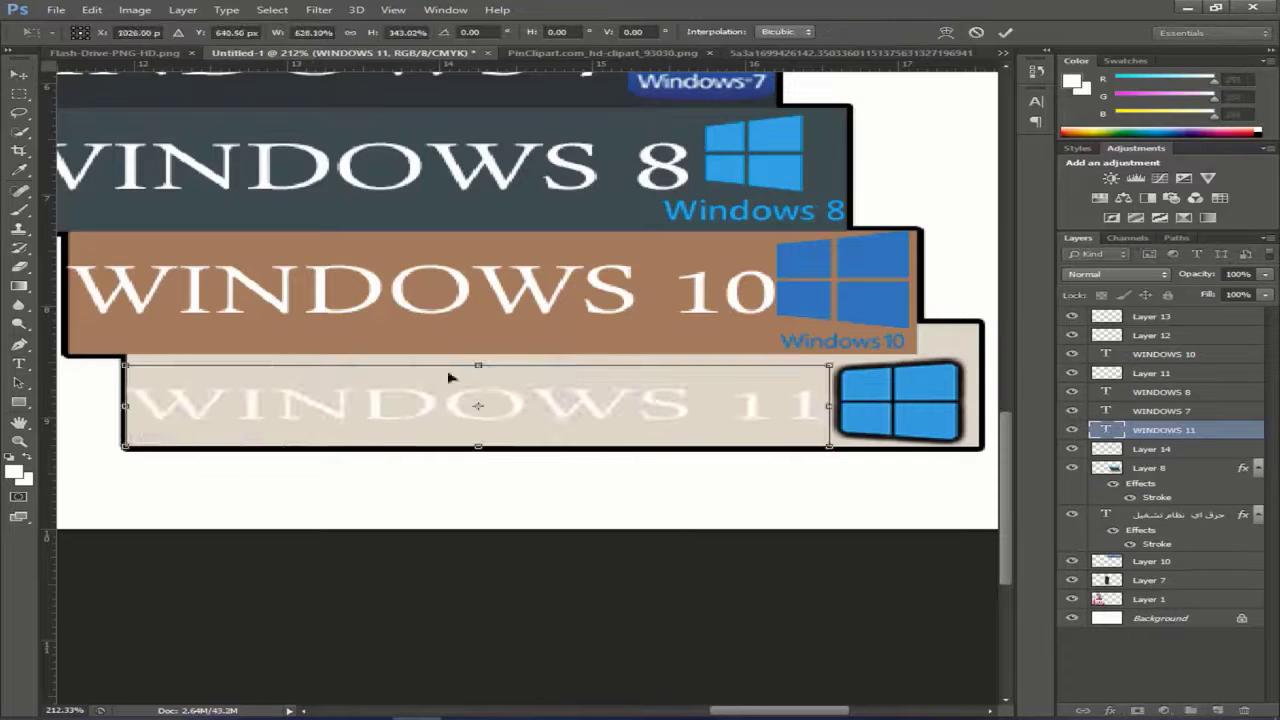
- Merge the Windows bar layers and enlarge the stack to 115%
{"action": "key", "text": "ctrl+0"}
{"action": "left_click", "coordinate": [1184, 355], "text": "shift"}
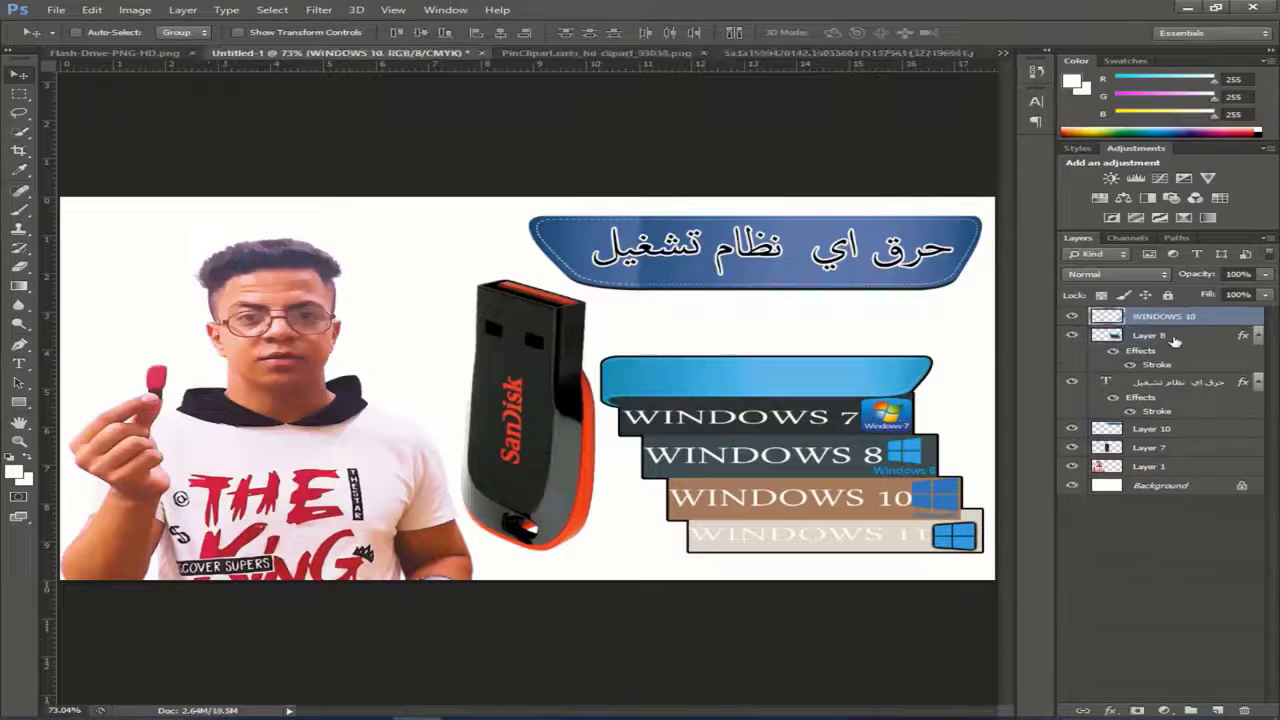
{"action": "key", "text": "ctrl+e"}
{"action": "key", "text": "ctrl+t"}
{"action": "left_click_drag", "start_coordinate": [599, 356], "coordinate": [541, 326]}
{"action": "key", "text": "Return"}
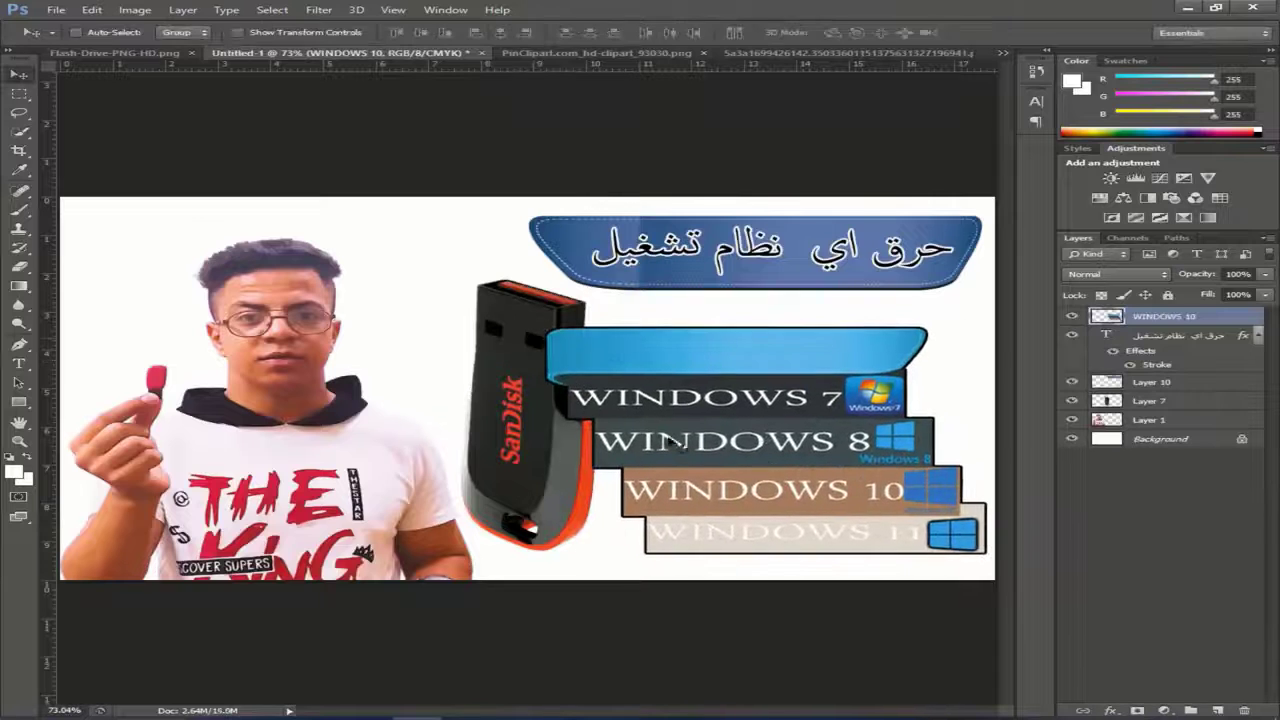
- Type the Arabic title وداعا كل مشاكل الحرق on the blue ribbon and add a Stroke
{"action": "key", "text": "t"}
{"action": "scroll", "coordinate": [757, 306], "scroll_direction": "up", "scroll_amount": 2}
{"action": "left_click", "coordinate": [893, 356]}
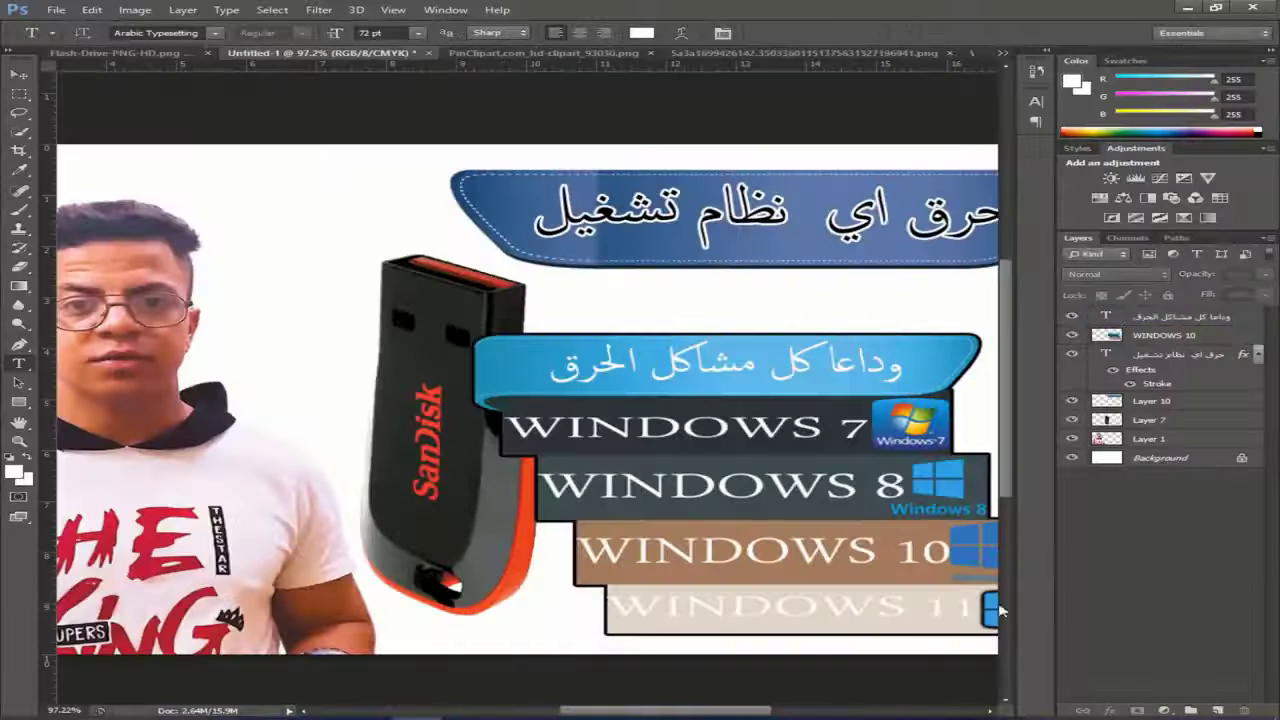
{"action": "left_click", "coordinate": [1109, 710]}
{"action": "left_click", "coordinate": [1130, 577]}
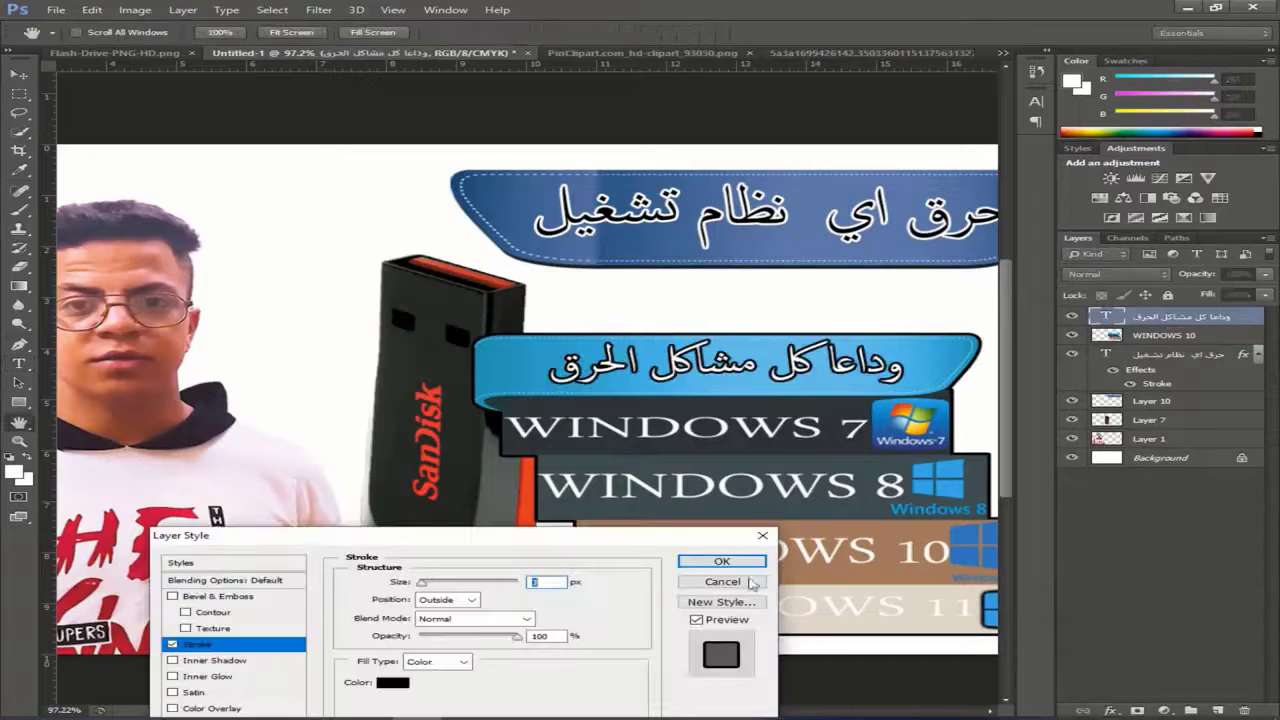
- Confirm the title's stroke and merge the title and banner text into their layers
{"action": "left_click", "coordinate": [723, 560]}
{"action": "key", "text": "Return"}
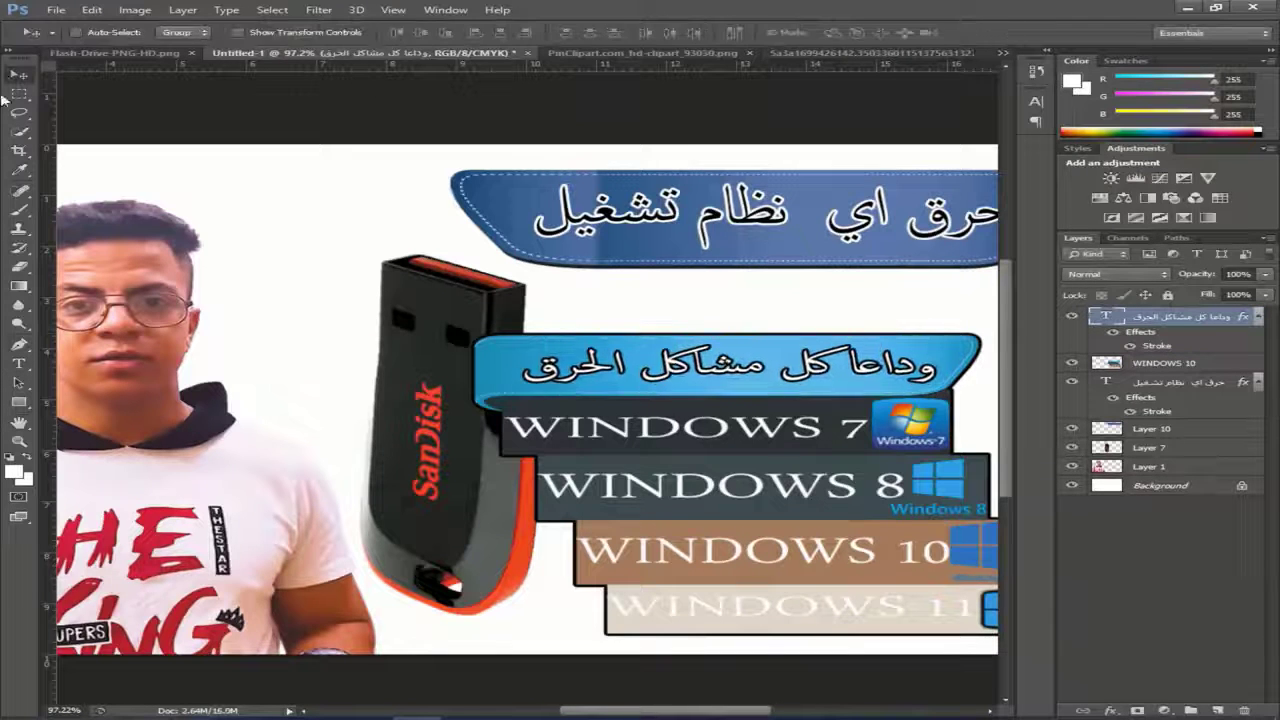
{"action": "scroll", "coordinate": [898, 474], "scroll_direction": "down", "scroll_amount": 3}
{"action": "key", "text": "ctrl+e"}
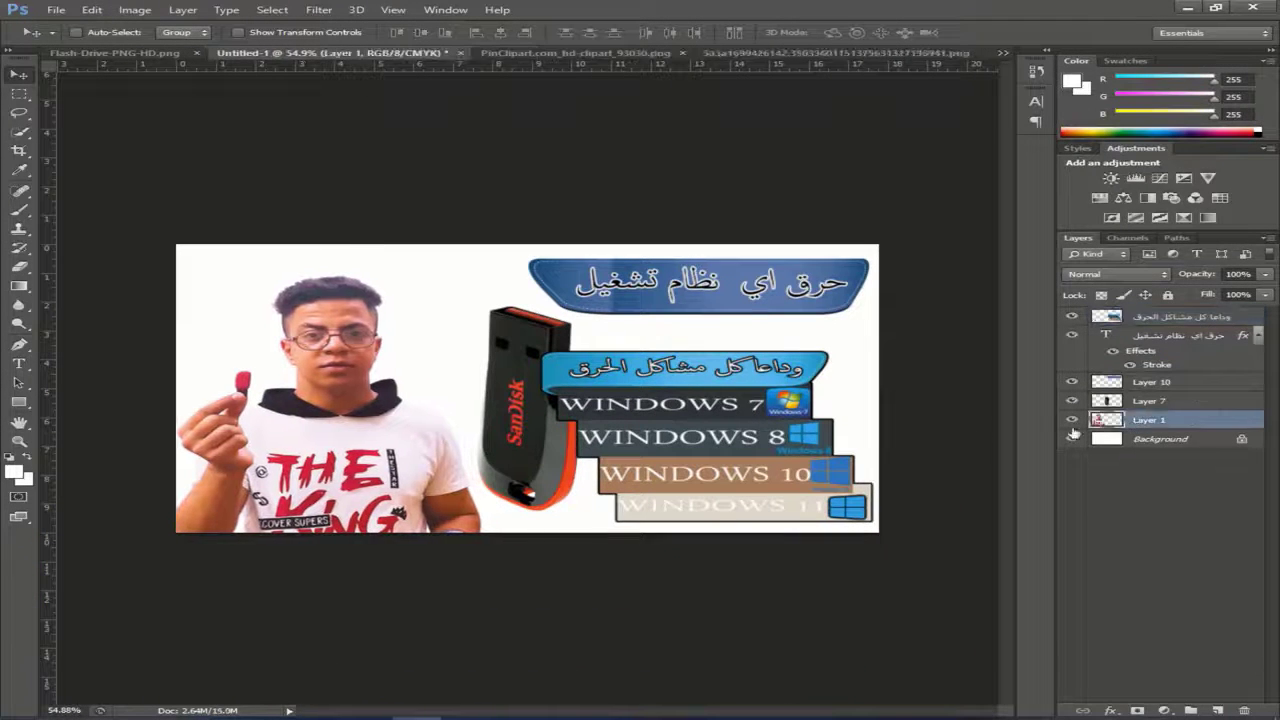
{"action": "key", "text": "ctrl+e"}
- Enlarge the top banner and shift it to the left
{"action": "key", "text": "ctrl+t"}
{"action": "left_click_drag", "start_coordinate": [528, 258], "coordinate": [443, 250]}
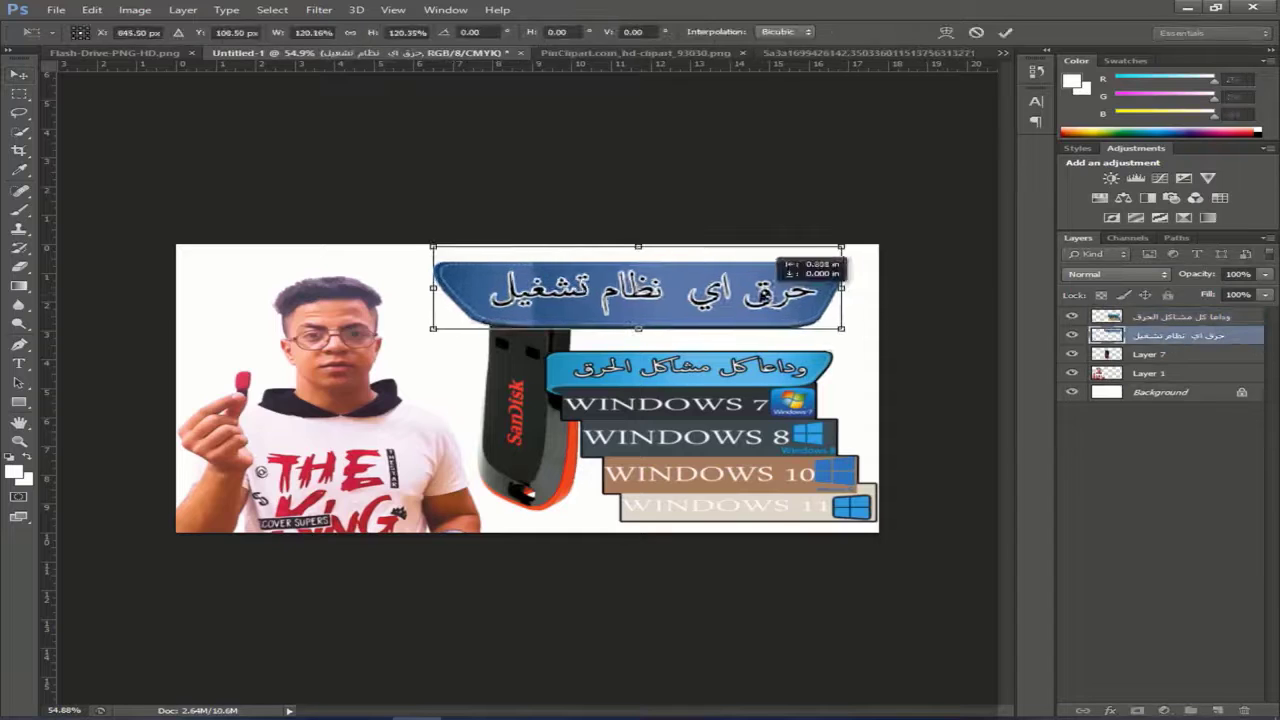
{"action": "left_click_drag", "start_coordinate": [650, 285], "coordinate": [610, 283]}
{"action": "key", "text": "Return"}
- Hide the flash drive layer and enlarge the Windows stack toward the upper left
{"action": "key", "text": "ctrl+t"}
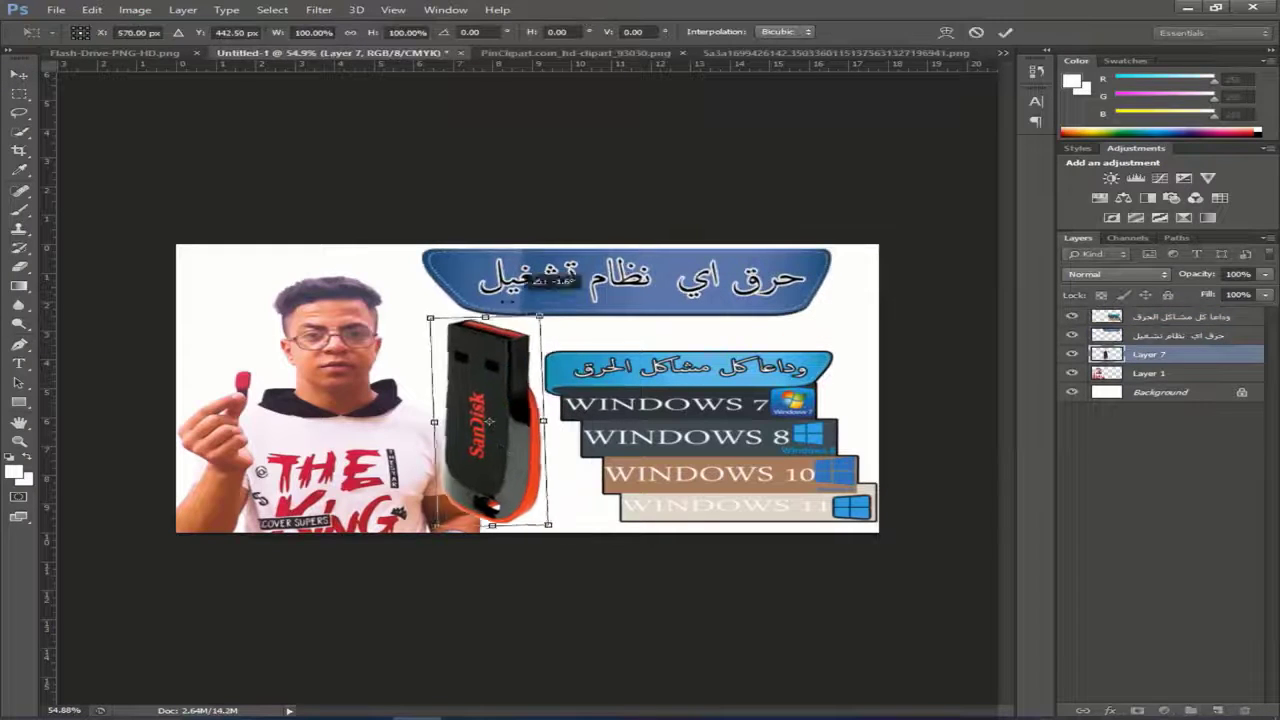
{"action": "left_click", "coordinate": [1072, 354]}
{"action": "left_click", "coordinate": [1143, 316]}
{"action": "key", "text": "ctrl+t"}
{"action": "left_click_drag", "start_coordinate": [545, 352], "coordinate": [396, 322]}
{"action": "key", "text": "Return"}
{"action": "key", "text": "ctrl+t"}
{"action": "key", "text": "Return"}
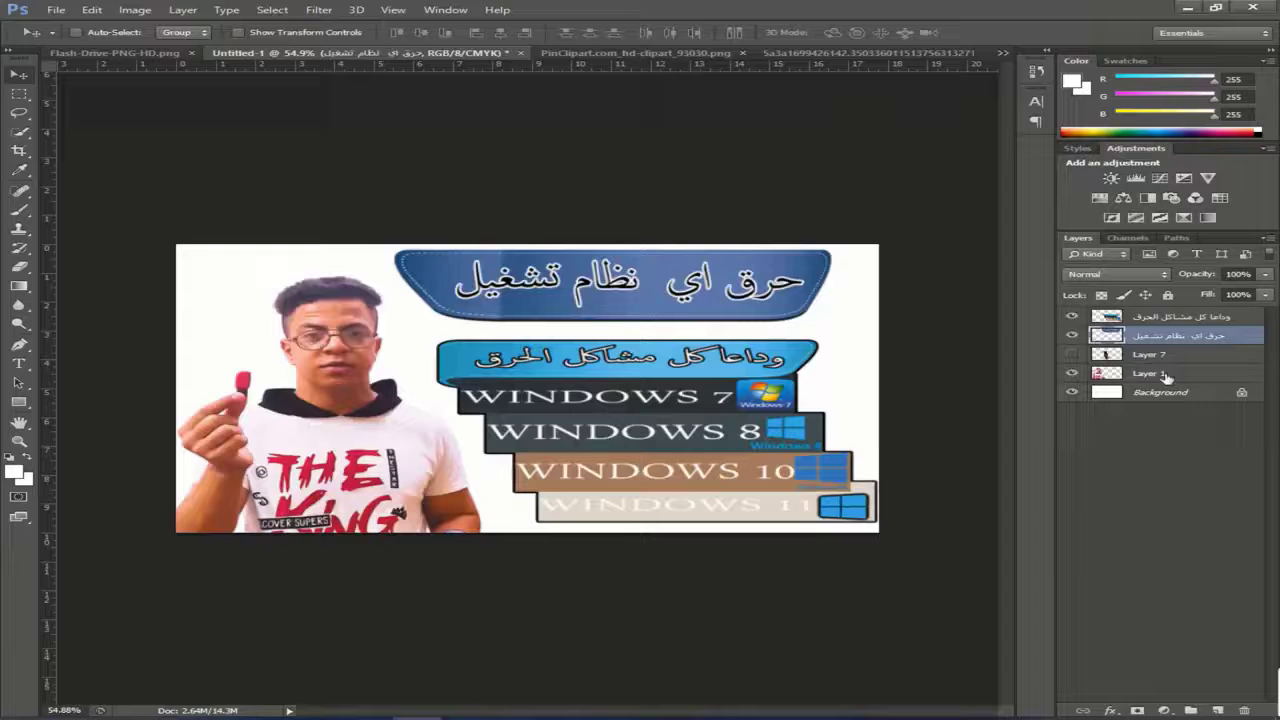
- Merge the title layer with the other artwork layers
{"action": "left_click", "coordinate": [1166, 376], "text": "ctrl"}
{"action": "left_click", "coordinate": [1160, 318], "text": "ctrl"}
{"action": "key", "text": "ctrl+e"}
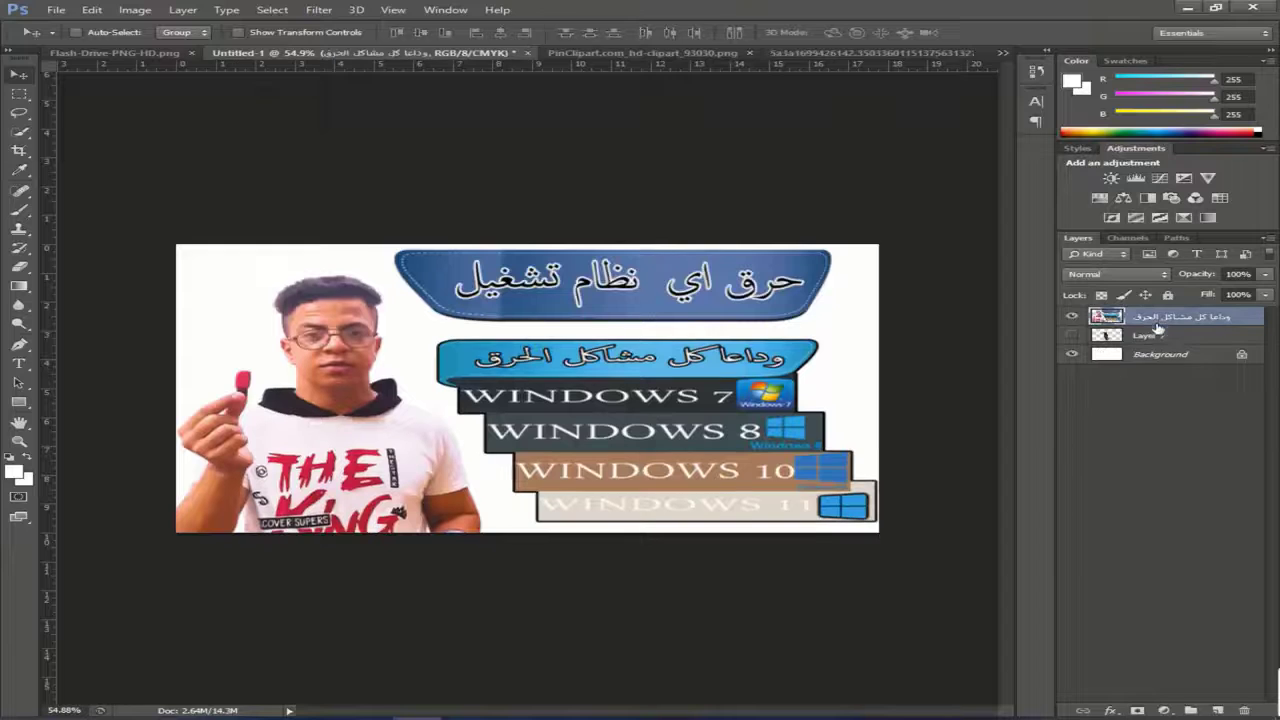
- Add a Curves adjustment with an S-curve for contrast and save the thumbnail as PNG
{"action": "left_click", "coordinate": [1166, 711]}
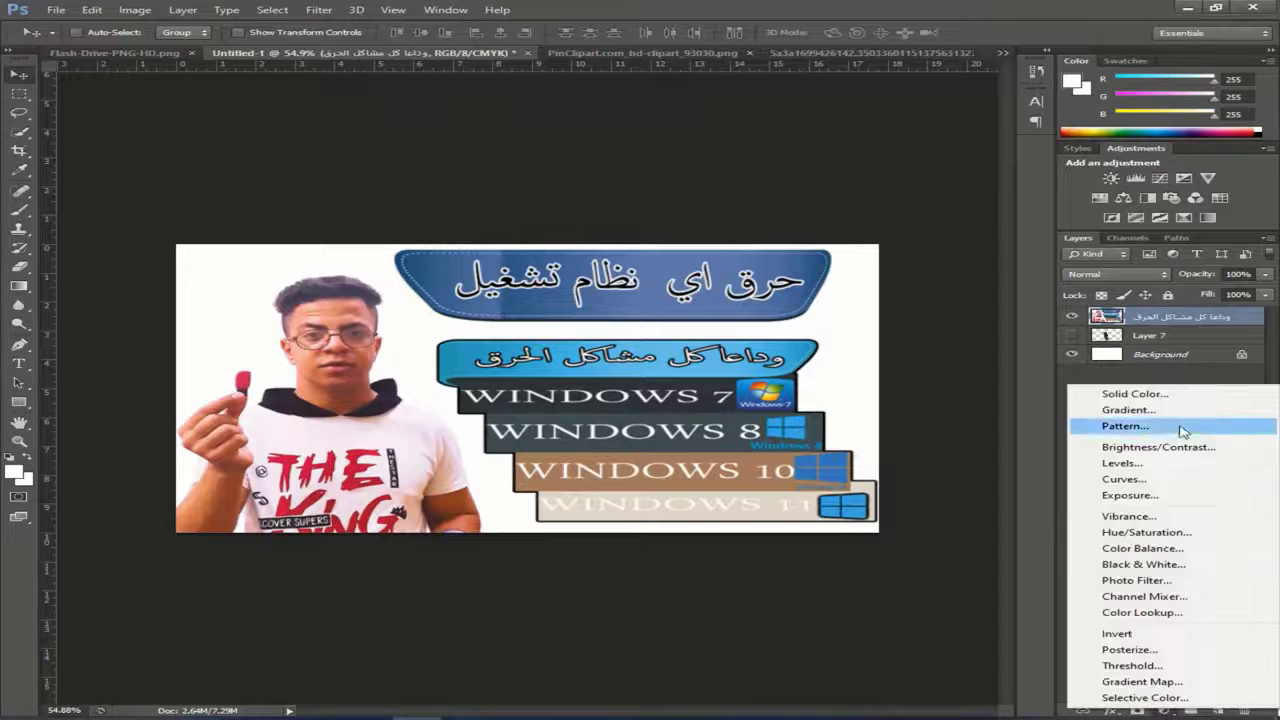
{"action": "left_click", "coordinate": [1130, 484]}
{"action": "left_click_drag", "start_coordinate": [773, 579], "coordinate": [788, 582]}
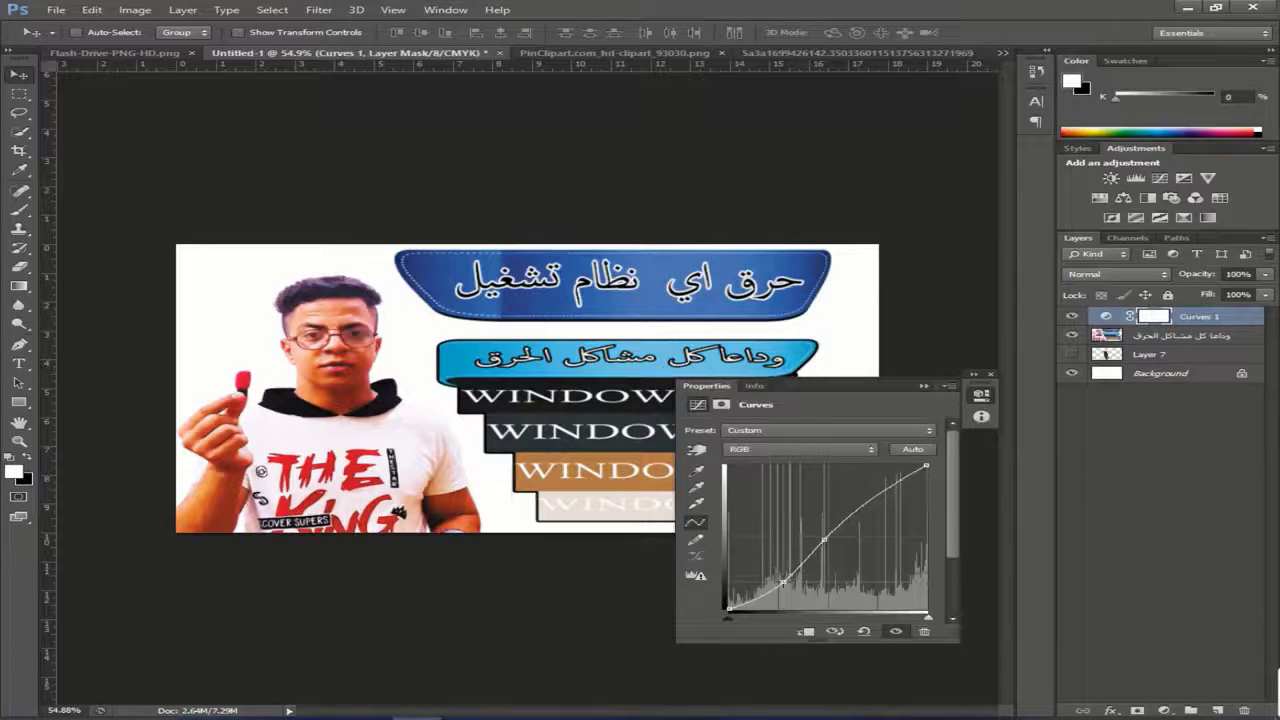
{"action": "left_click", "coordinate": [923, 387]}
{"action": "left_click", "coordinate": [1148, 338]}
{"action": "left_click", "coordinate": [1166, 711]}
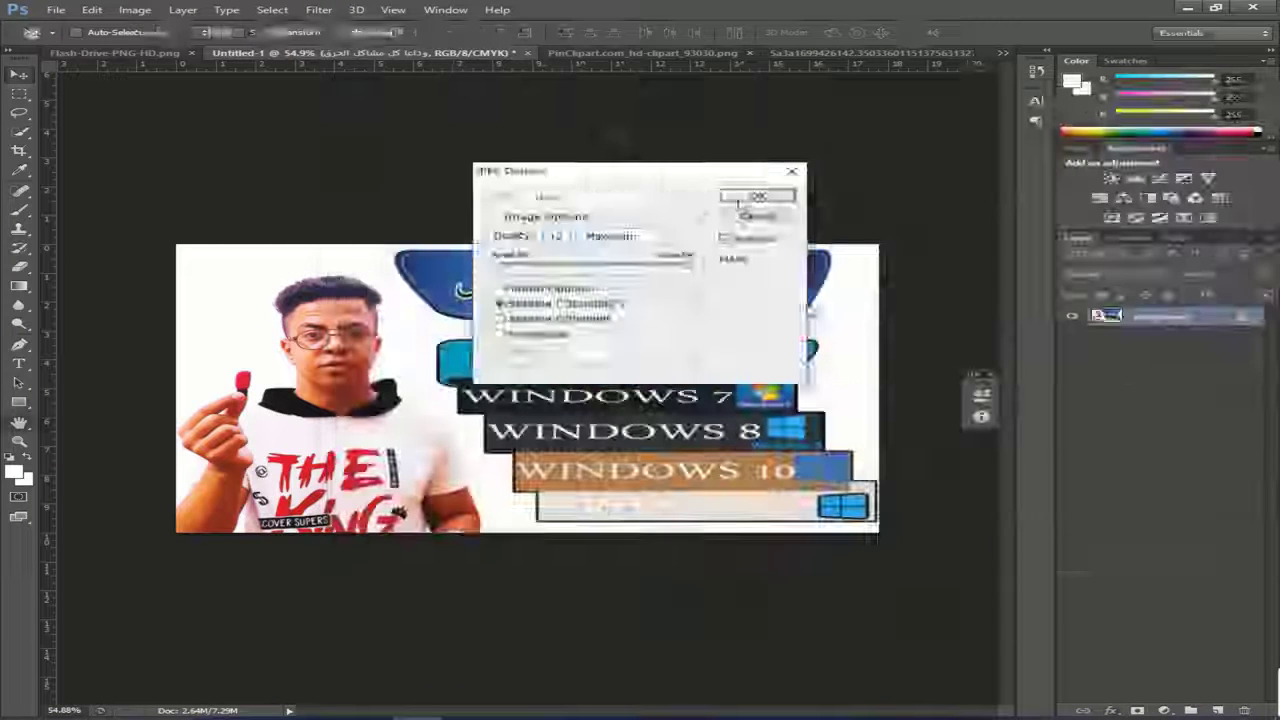
{"action": "left_click", "coordinate": [740, 197]}
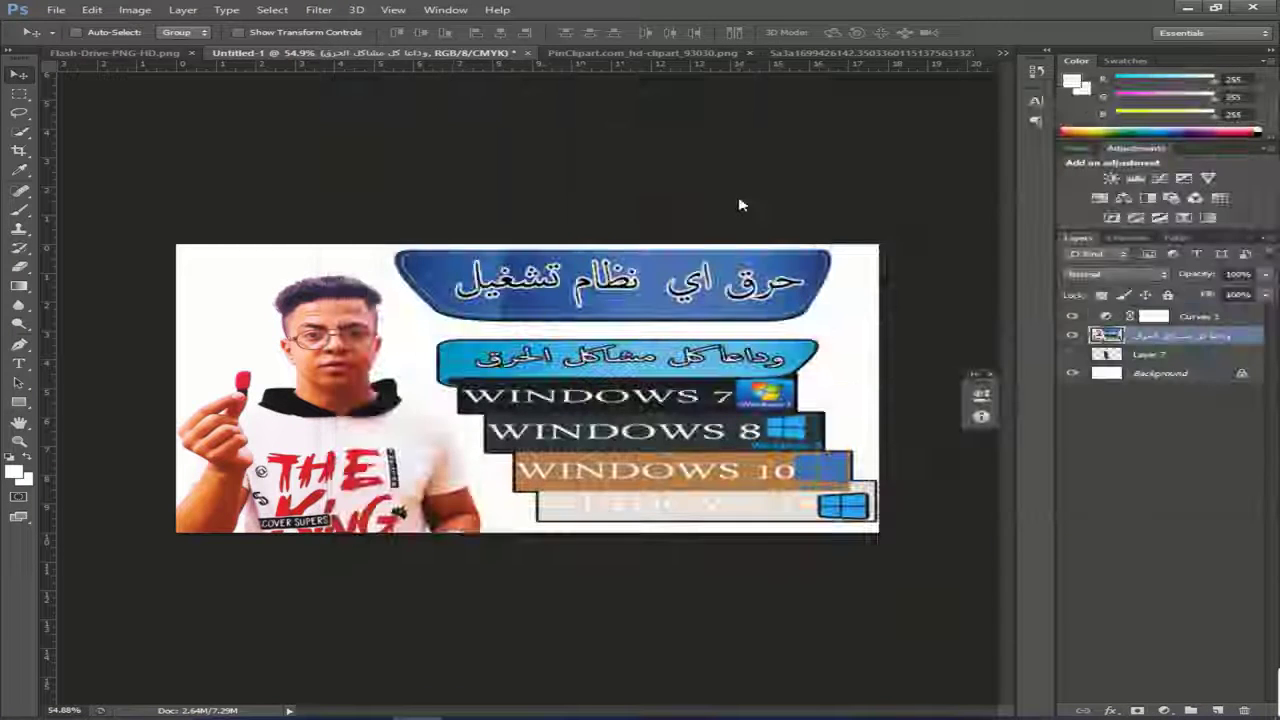